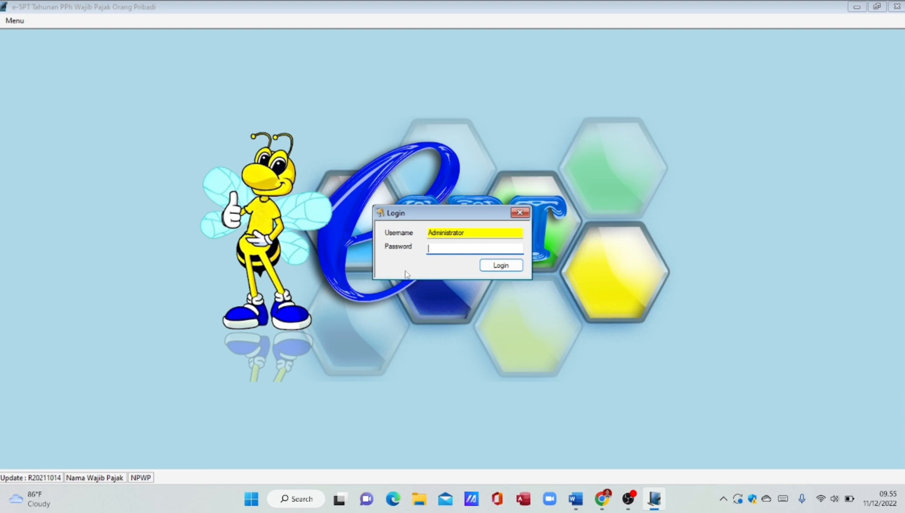
- Log in to e-SPT Tahunan PPh with the account password
{"action": "type", "text": "123"}
{"action": "left_click", "coordinate": [492, 267]}
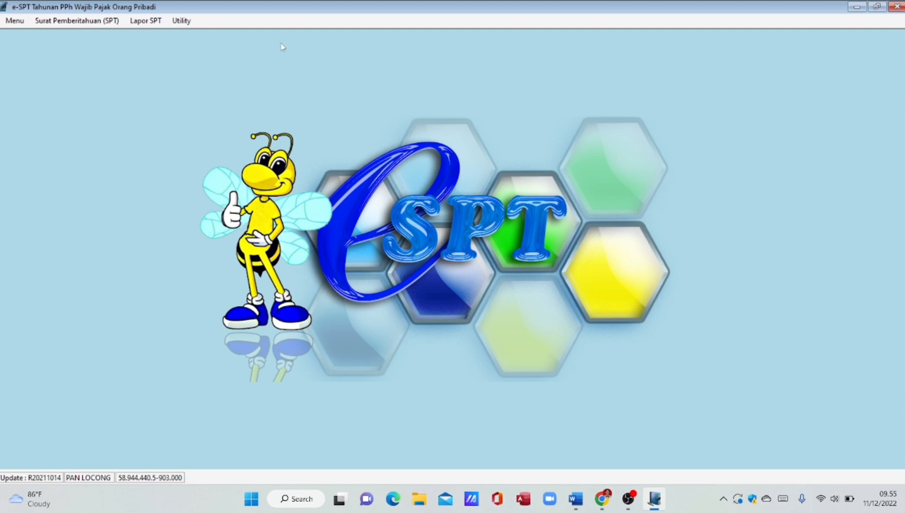
{"action": "left_click", "coordinate": [188, 21]}
- Save the taxpayer profile: PERDAGANGAN TEKSTIL, Januari–Desember, Pembukuan method, status MT
{"action": "left_click", "coordinate": [190, 33]}
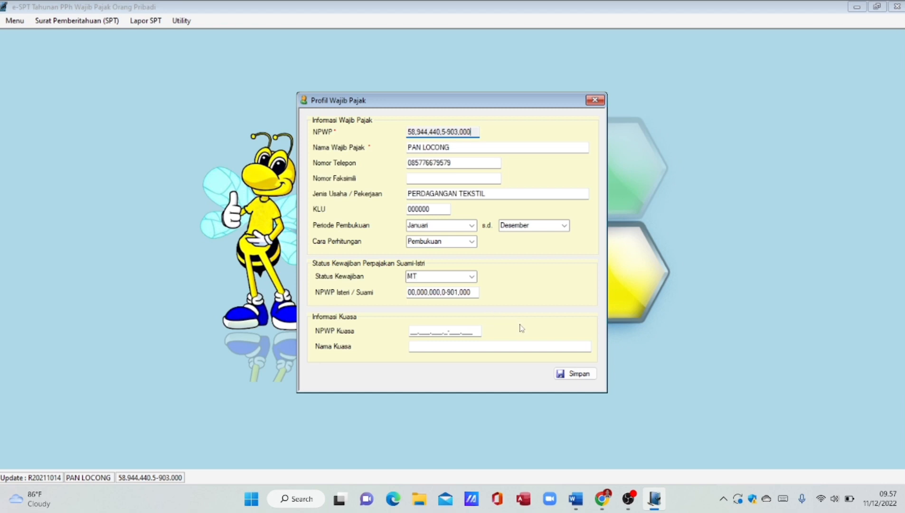
{"action": "left_click", "coordinate": [573, 374]}
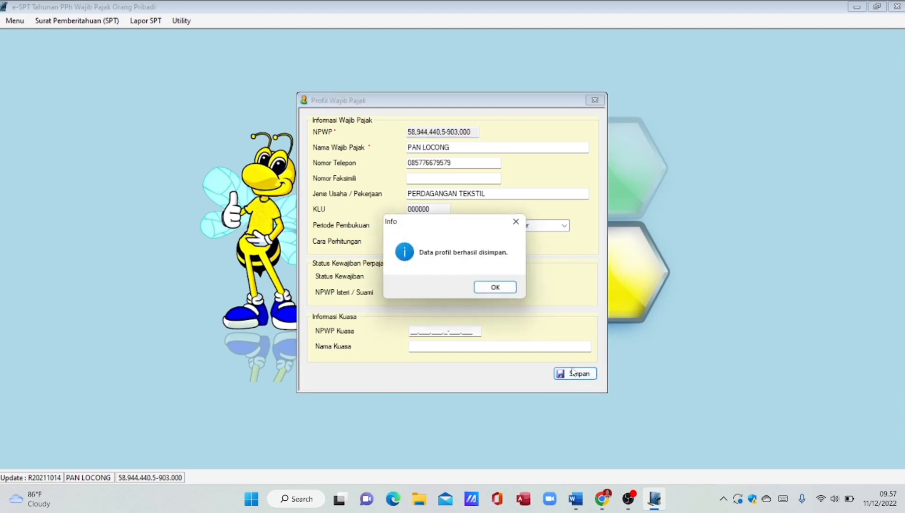
{"action": "left_click", "coordinate": [508, 290]}
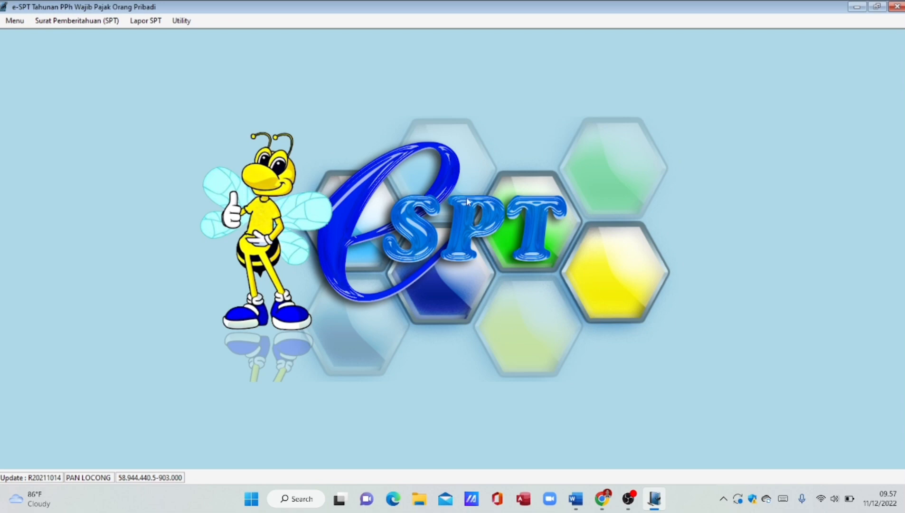
- Create an SPT Tahunan OP 1770 with tax year 2019 and bookkeeping years 2019 to 2019
{"action": "left_click", "coordinate": [76, 20]}
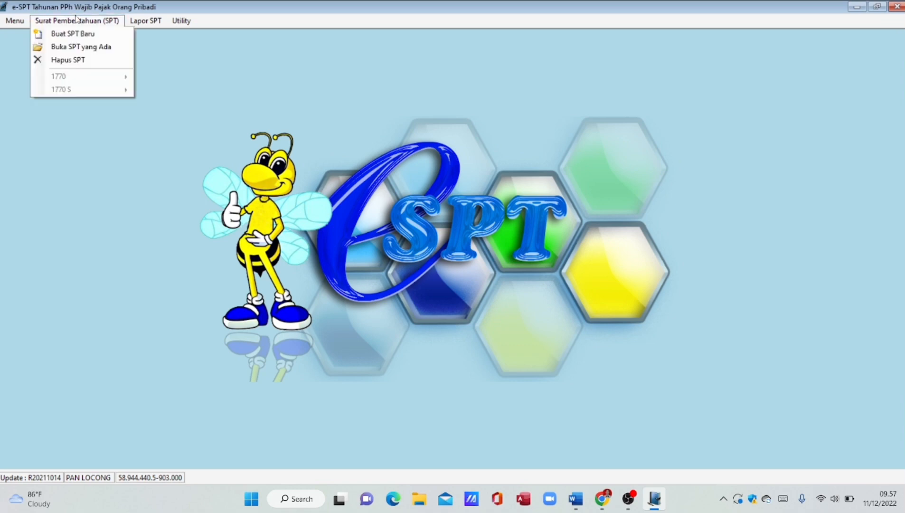
{"action": "left_click", "coordinate": [77, 34]}
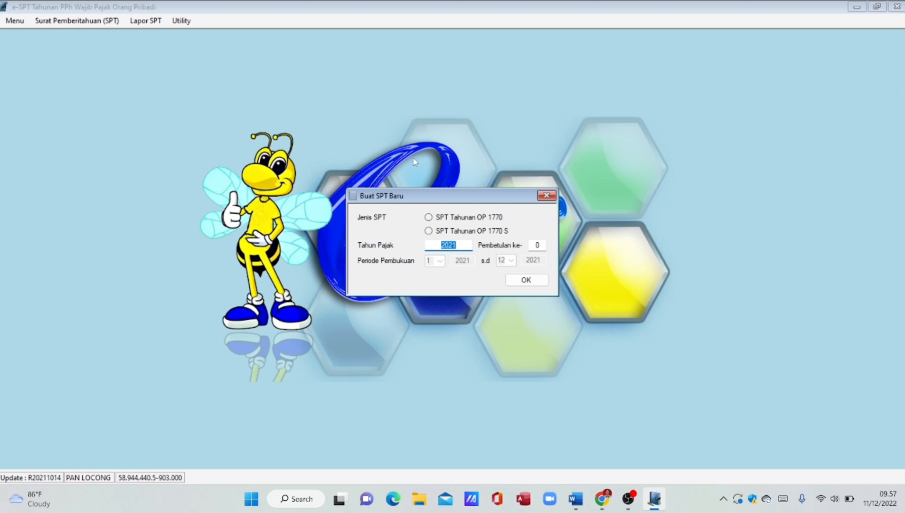
{"action": "left_click", "coordinate": [429, 218]}
{"action": "left_click", "coordinate": [461, 245]}
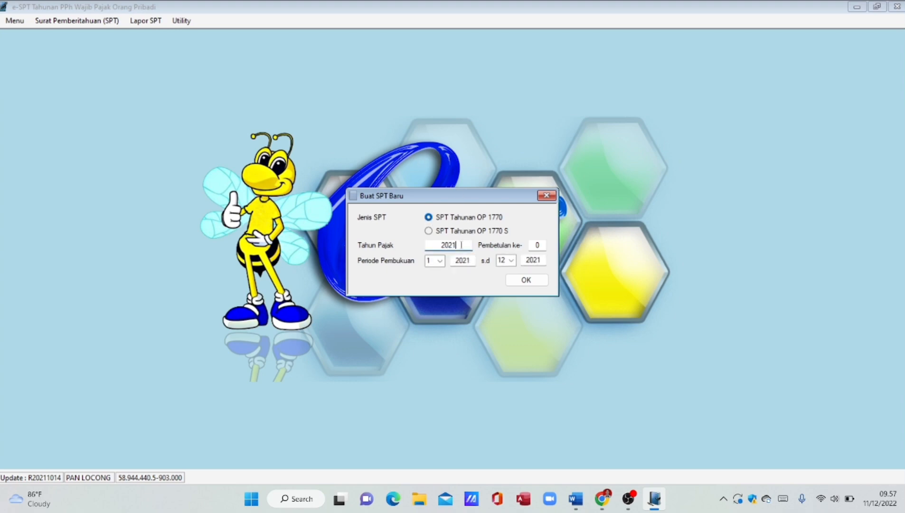
{"action": "key", "text": "BackSpace"}
{"action": "key", "text": "BackSpace"}
{"action": "type", "text": "19"}
{"action": "left_click", "coordinate": [467, 261]}
{"action": "key", "text": "BackSpace"}
{"action": "key", "text": "BackSpace"}
{"action": "type", "text": "19"}
{"action": "left_click", "coordinate": [543, 260]}
{"action": "key", "text": "BackSpace"}
{"action": "key", "text": "BackSpace"}
{"action": "type", "text": "19"}
{"action": "left_click", "coordinate": [534, 283]}
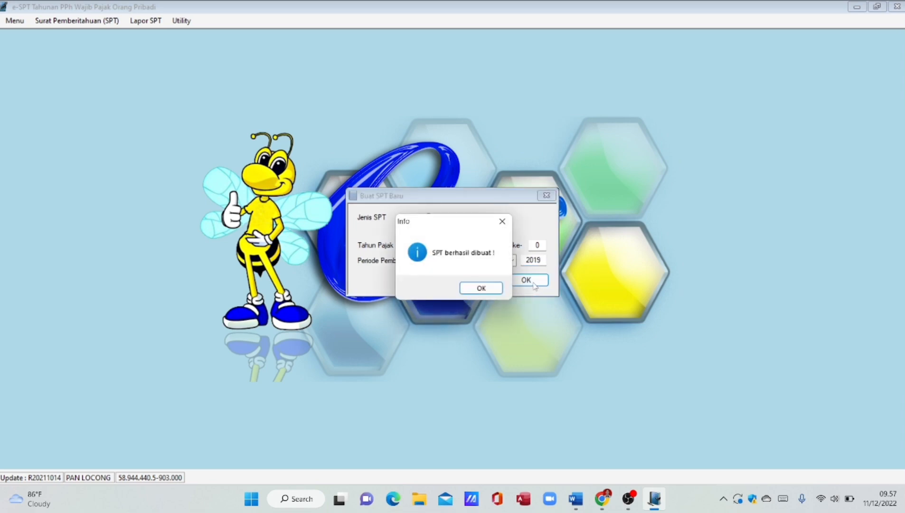
{"action": "left_click", "coordinate": [490, 290]}
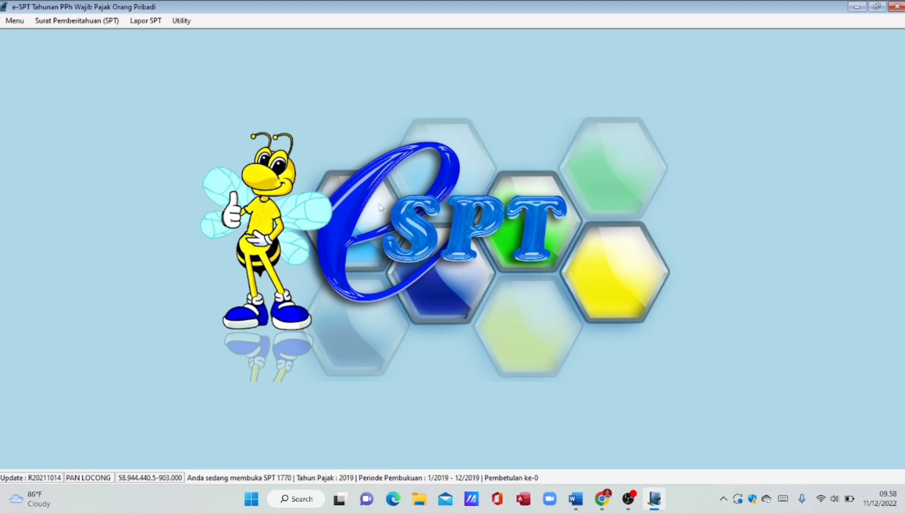
- Open Lampiran IV of the 1770 return and start a Bagian A asset entry
{"action": "left_click", "coordinate": [101, 21]}
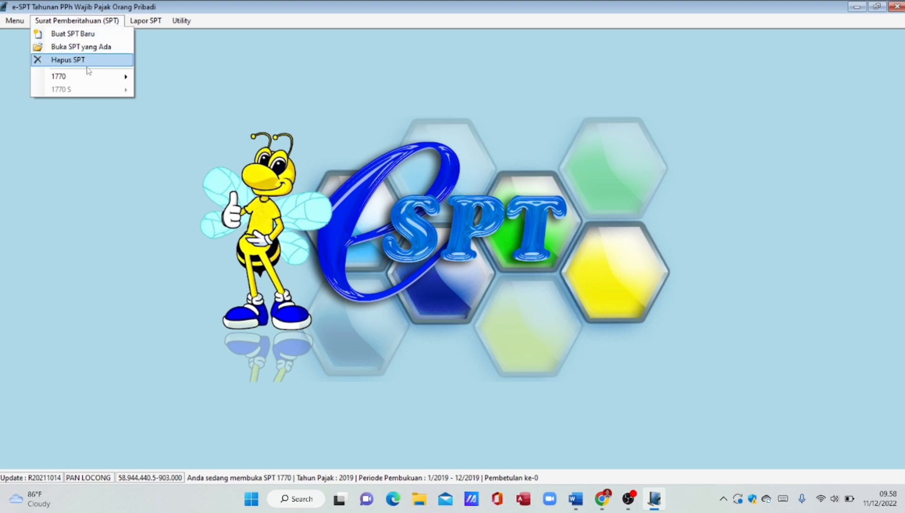
{"action": "mouse_move", "coordinate": [87, 77]}
{"action": "left_click", "coordinate": [159, 119]}
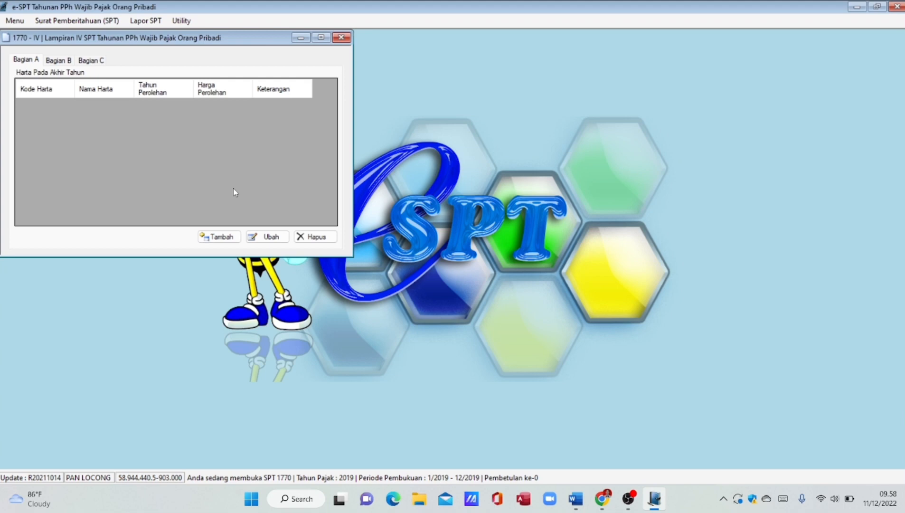
{"action": "left_click", "coordinate": [218, 238]}
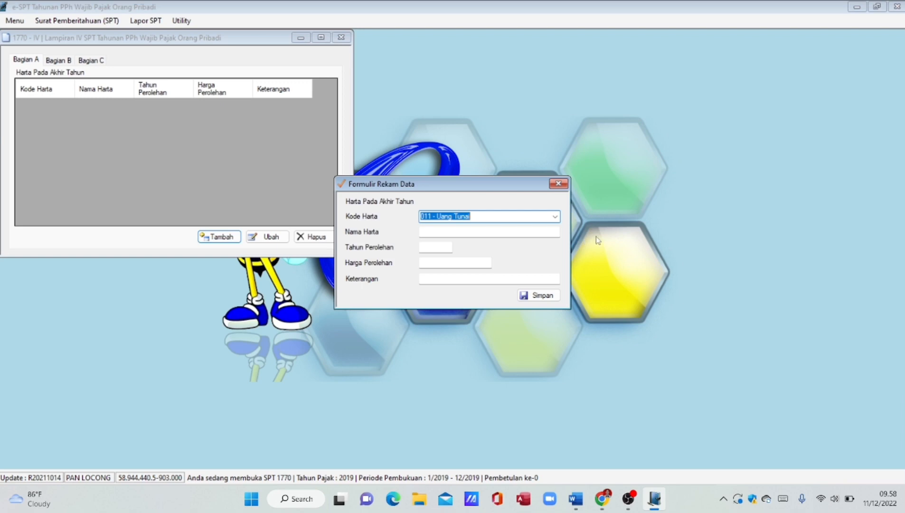
- Save 012 - Tabungan 'Tabungan Masa Depan', 2019, 425000000, 'Telah dilaporkan pada tahun sebelumnya'
{"action": "left_click", "coordinate": [554, 217]}
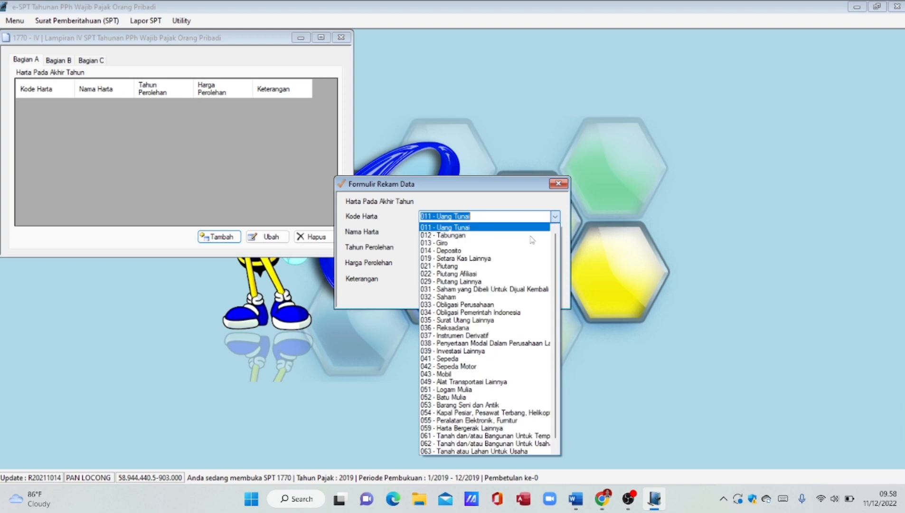
{"action": "left_click", "coordinate": [512, 237]}
{"action": "left_click", "coordinate": [511, 234]}
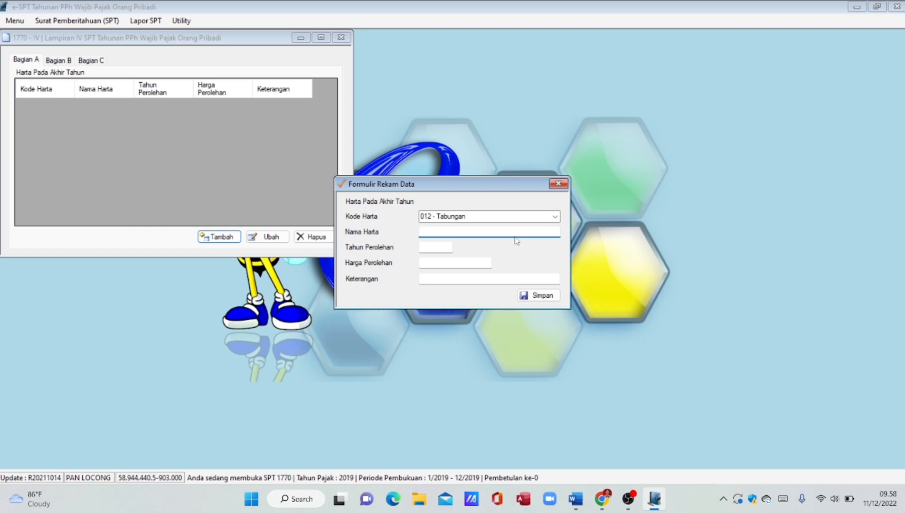
{"action": "type", "text": "bungan Masa Depan"}
{"action": "left_click", "coordinate": [442, 247]}
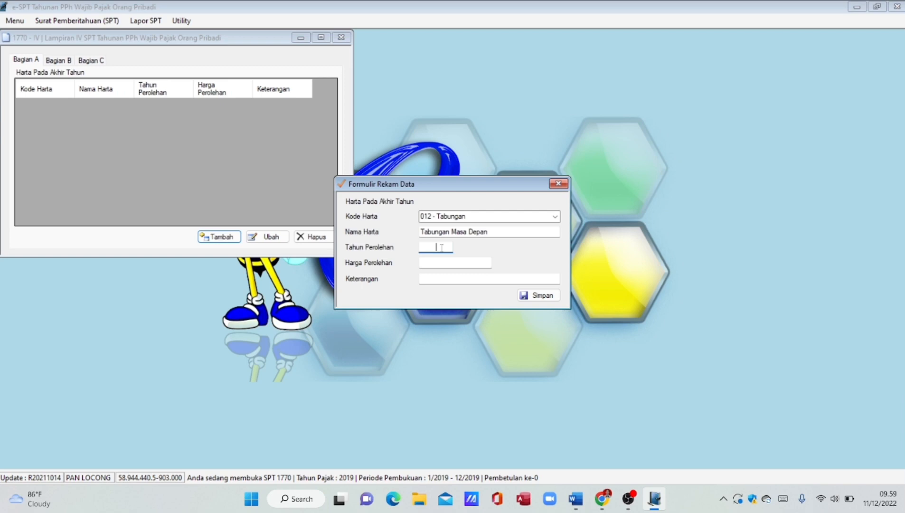
{"action": "type", "text": "2019"}
{"action": "left_click", "coordinate": [439, 263]}
{"action": "type", "text": "425000000"}
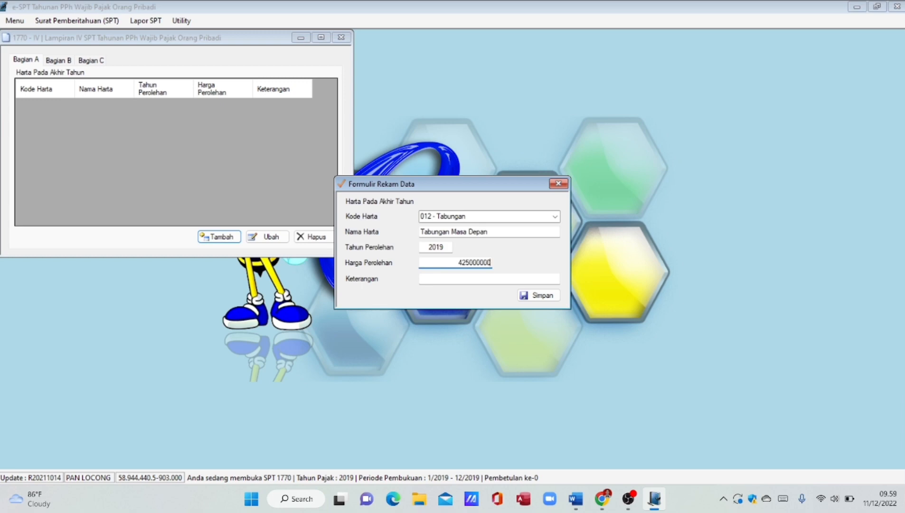
{"action": "key", "text": "Tab"}
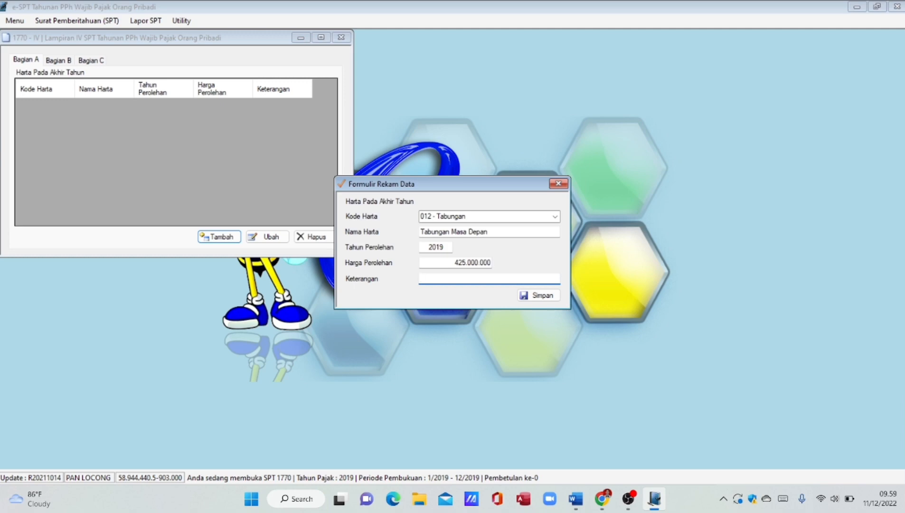
{"action": "type", "text": "Telah dilaporkan pada tahun seb"}
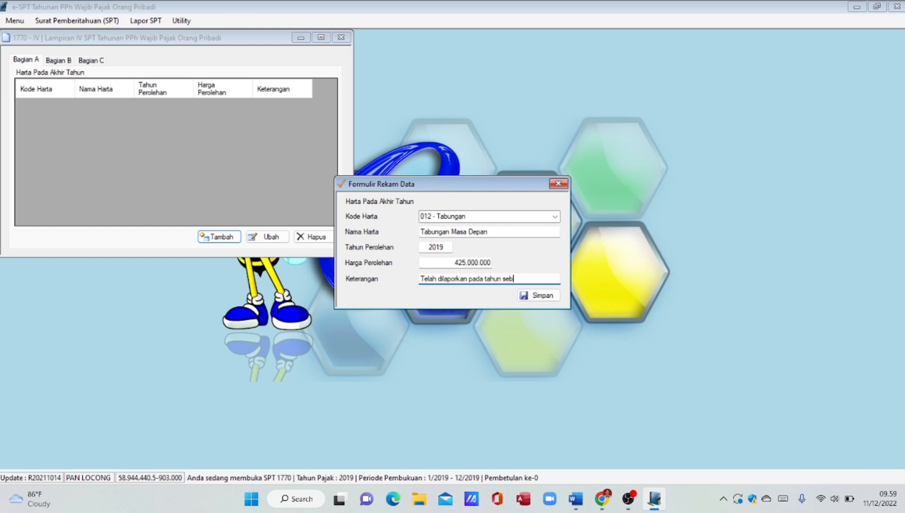
{"action": "type", "text": "elumnya"}
{"action": "left_click", "coordinate": [531, 301]}
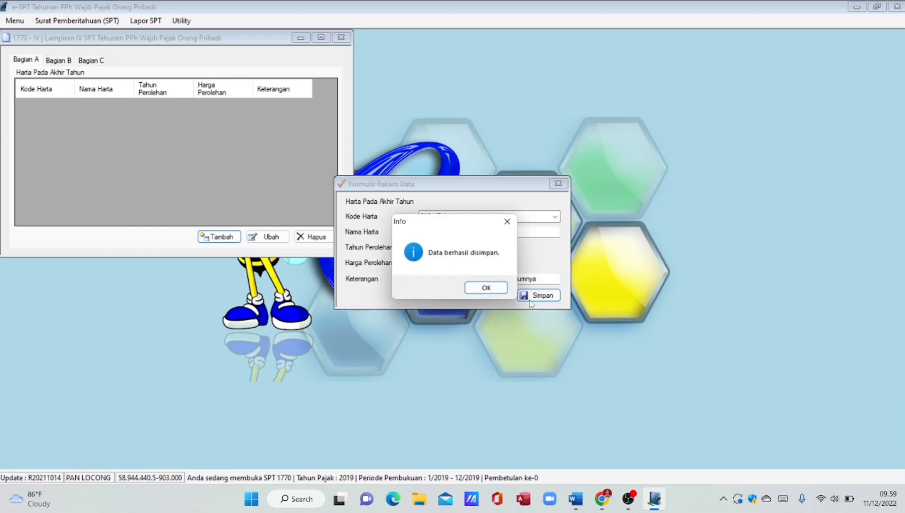
{"action": "left_click", "coordinate": [489, 288]}
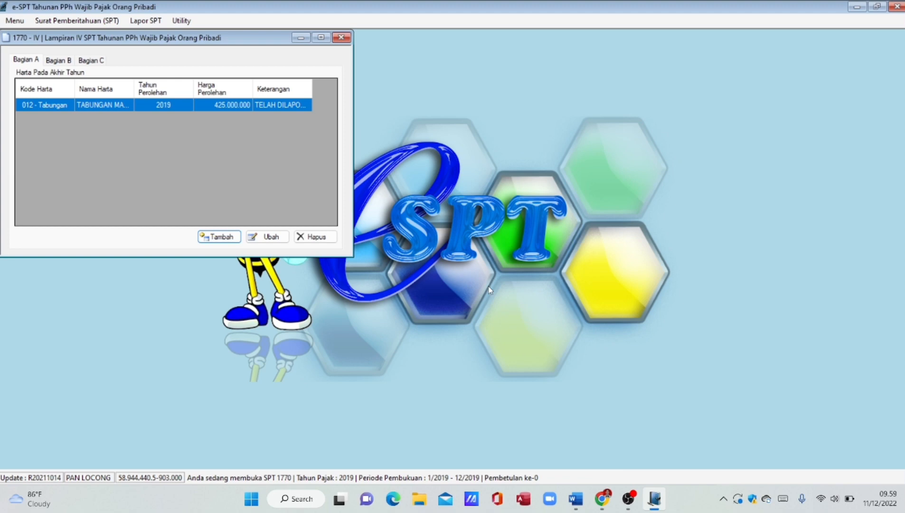
{"action": "left_click", "coordinate": [223, 237]}
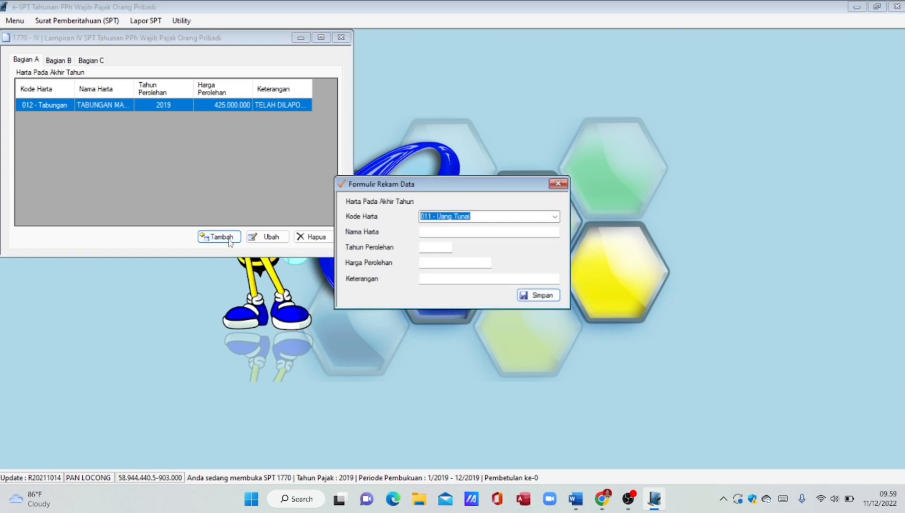
- Record a 061 asset 'Tanah dan Bangunan', 2011, 680000000, previously reported
{"action": "left_click", "coordinate": [555, 217]}
{"action": "left_click", "coordinate": [462, 435]}
{"action": "left_click", "coordinate": [452, 233]}
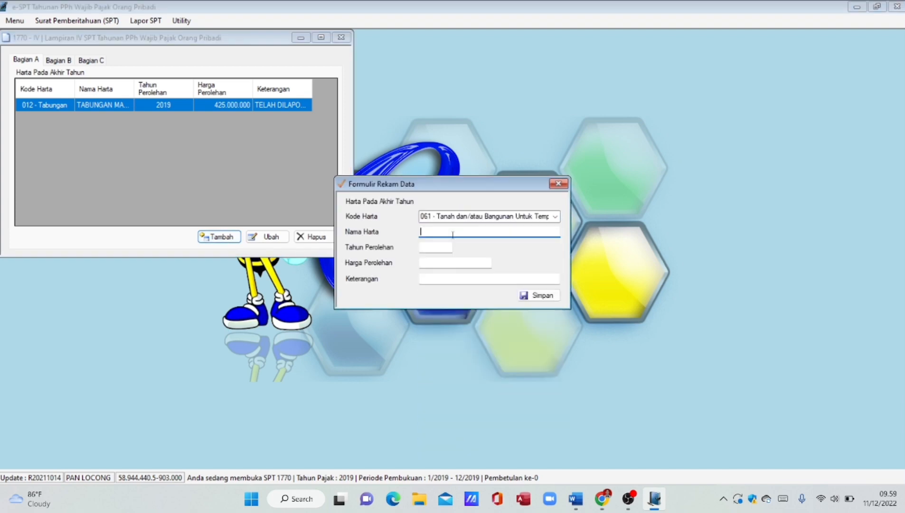
{"action": "type", "text": "Tanah dan Bangunan"}
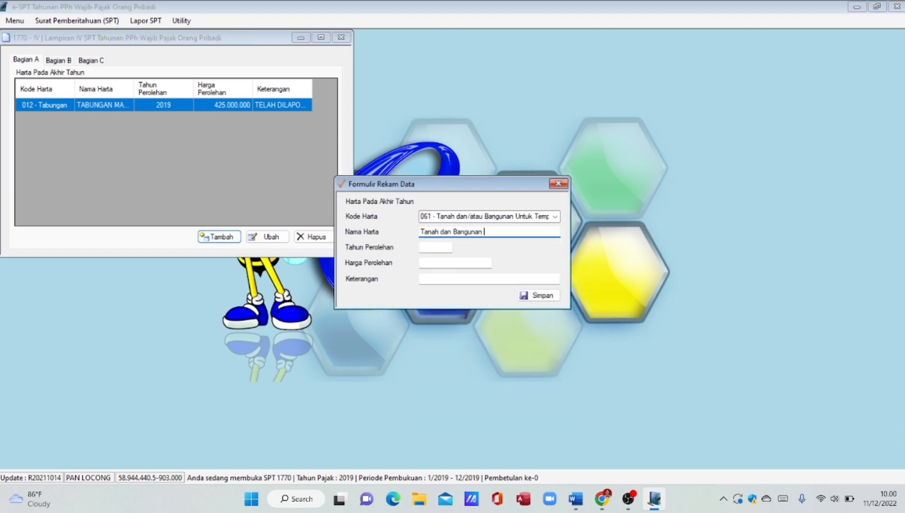
{"action": "key", "text": "Tab"}
{"action": "type", "text": "2011"}
{"action": "key", "text": "Tab"}
{"action": "type", "text": "680000000"}
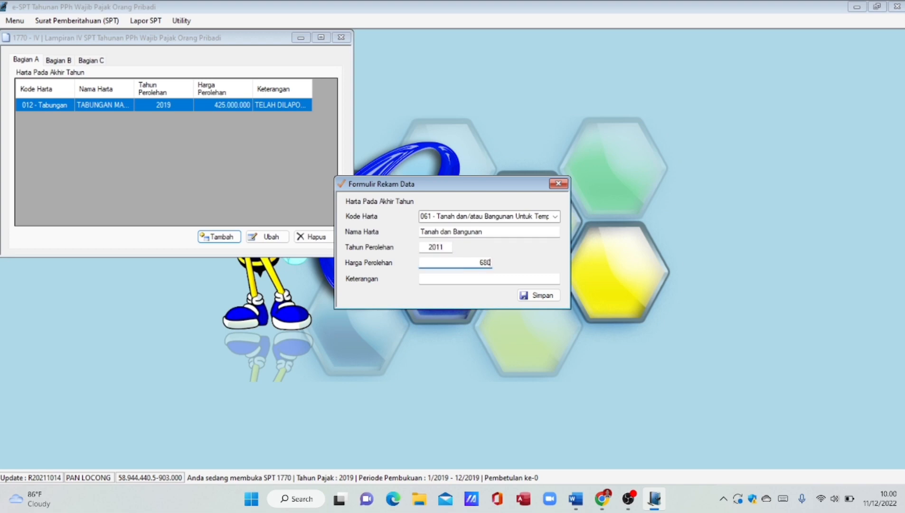
{"action": "key", "text": "Tab"}
{"action": "type", "text": "Telah dila"}
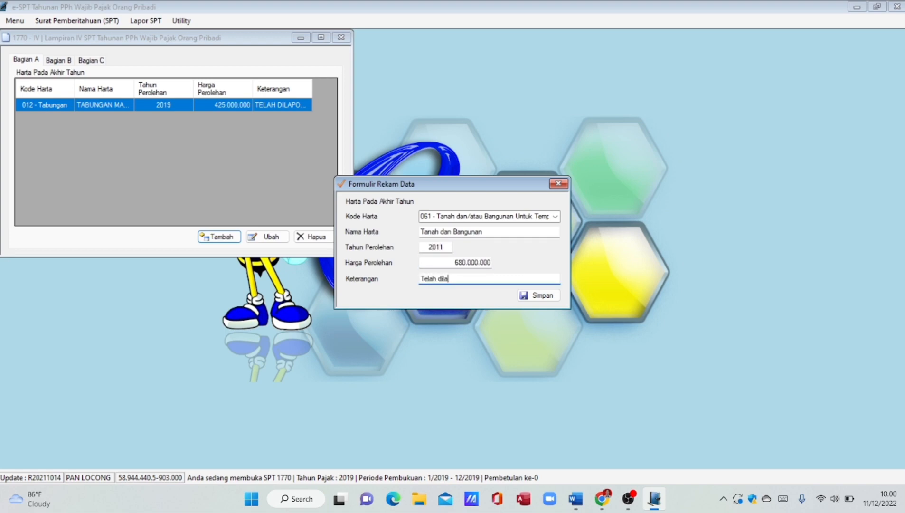
{"action": "type", "text": "porkan pada tahun sebelumnya"}
{"action": "left_click", "coordinate": [538, 295]}
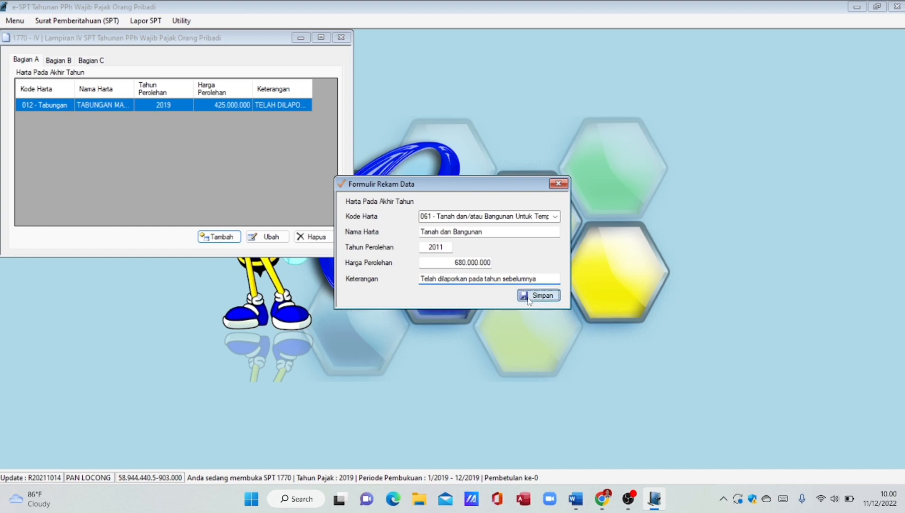
- Record a 043 - Mobil asset 'Mobil', 2019, 430000000, previously reported
{"action": "left_click", "coordinate": [555, 216]}
{"action": "left_click", "coordinate": [443, 366]}
{"action": "key", "text": "Tab"}
{"action": "type", "text": "mobil"}
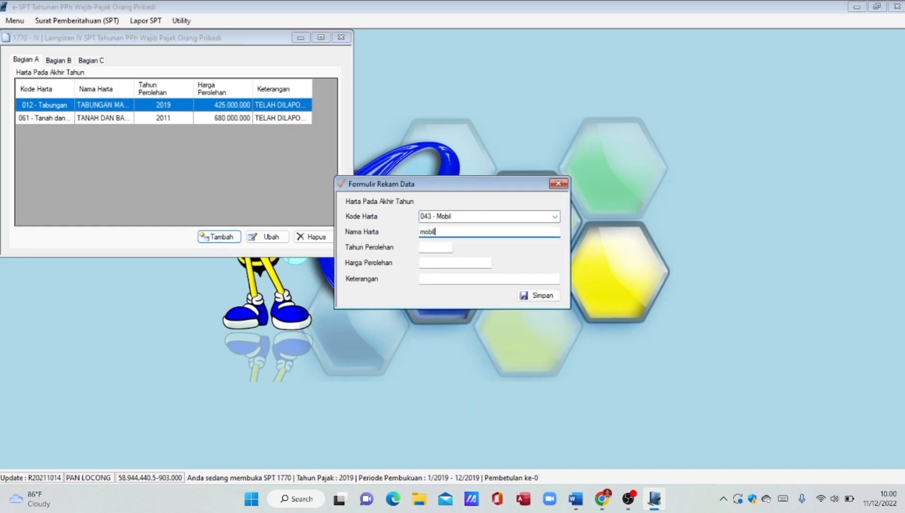
{"action": "key", "text": "BackSpace"}
{"action": "key", "text": "BackSpace"}
{"action": "key", "text": "BackSpace"}
{"action": "key", "text": "BackSpace"}
{"action": "key", "text": "BackSpace"}
{"action": "type", "text": "Mobil"}
{"action": "key", "text": "Tab"}
{"action": "type", "text": "2019"}
{"action": "key", "text": "Tab"}
{"action": "type", "text": "430000000"}
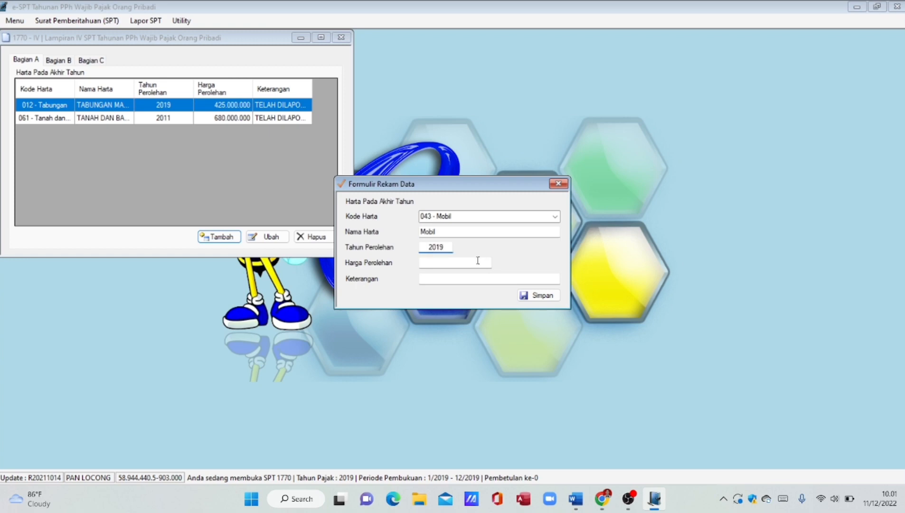
{"action": "key", "text": "Tab"}
{"action": "type", "text": "Telah dila"}
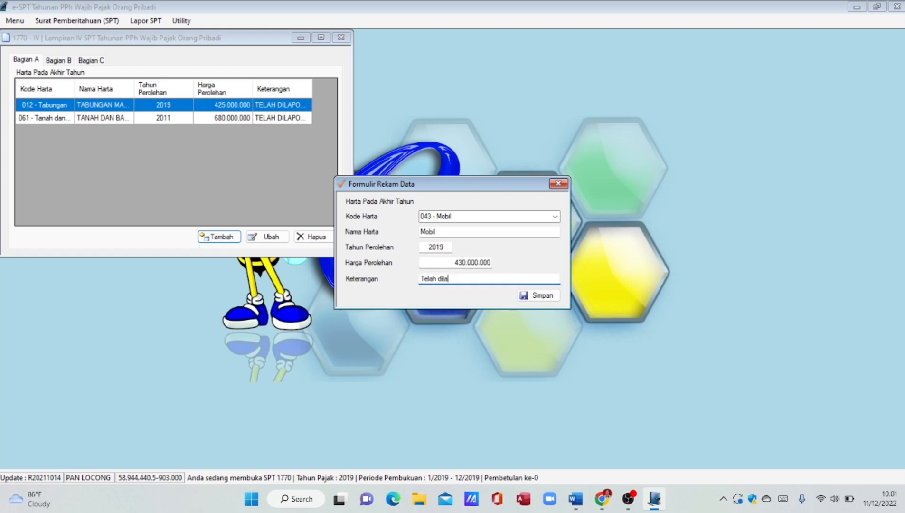
{"action": "type", "text": "porkan pada tahun sebelumnya"}
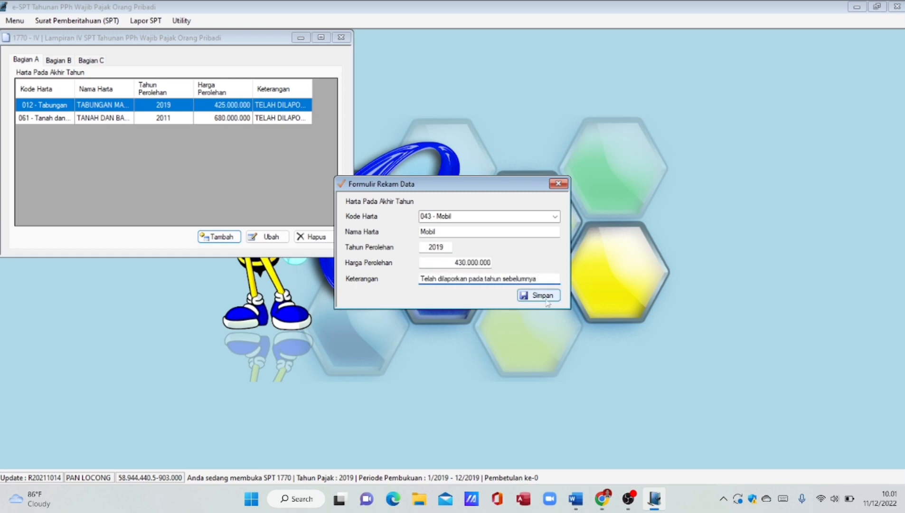
{"action": "left_click", "coordinate": [547, 299]}
- Record a 032 - Saham asset 'Saham PT Texindo', 2018, 300000000, previously reported
{"action": "left_click", "coordinate": [223, 234]}
{"action": "left_click", "coordinate": [555, 218]}
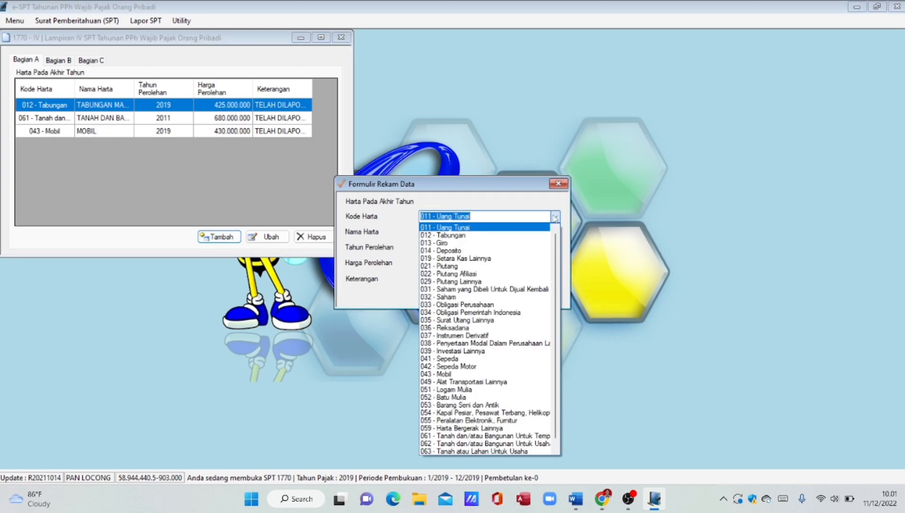
{"action": "left_click", "coordinate": [495, 297]}
{"action": "left_click", "coordinate": [527, 231]}
{"action": "type", "text": "Saha"}
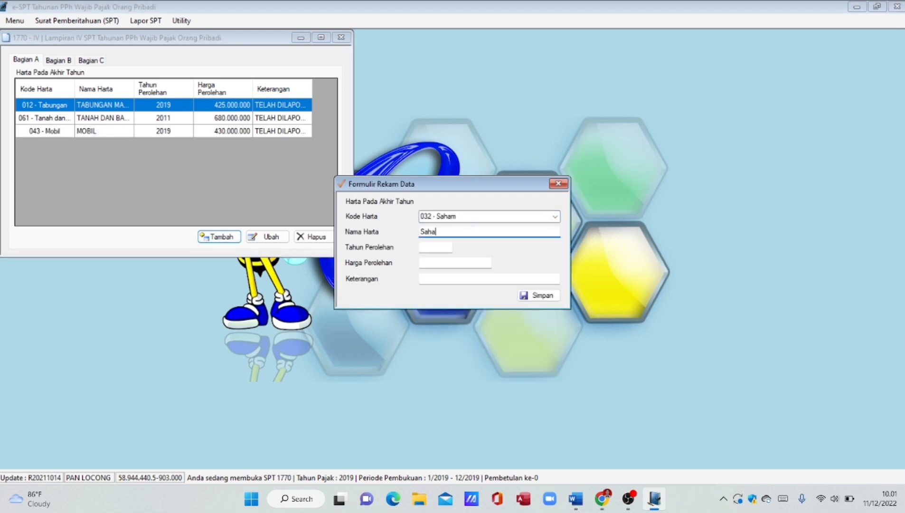
{"action": "type", "text": "m PT Texindo"}
{"action": "left_click", "coordinate": [437, 248]}
{"action": "type", "text": "2018"}
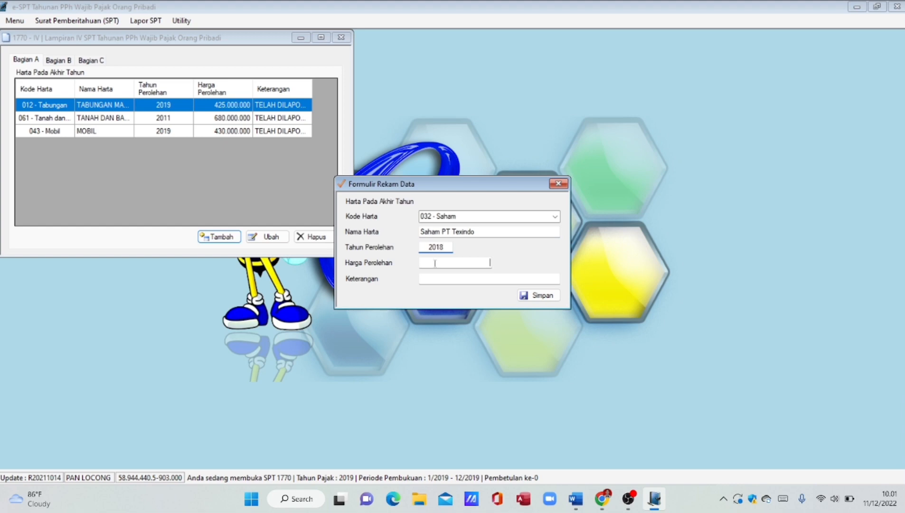
{"action": "left_click", "coordinate": [435, 263]}
{"action": "type", "text": "300000000"}
{"action": "key", "text": "Tab"}
{"action": "type", "text": "Telah "}
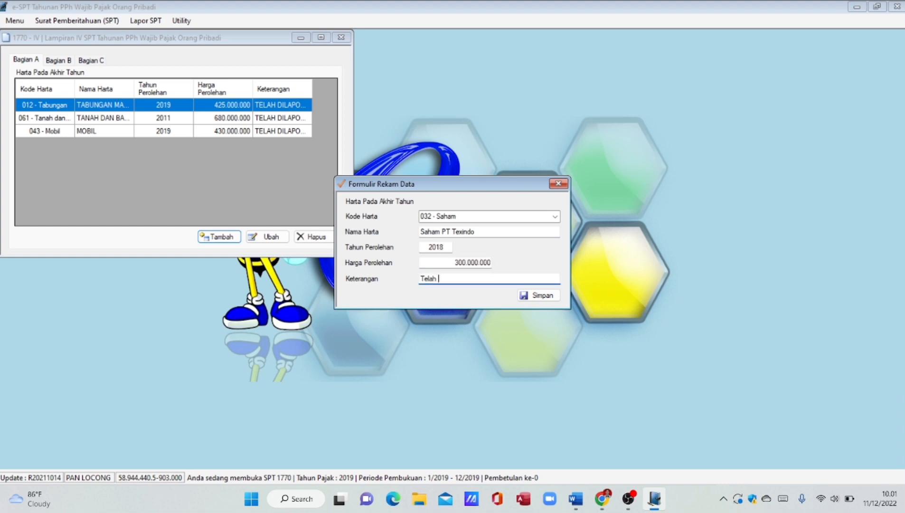
{"action": "type", "text": "dilaporkan pada tahun sebelumnya"}
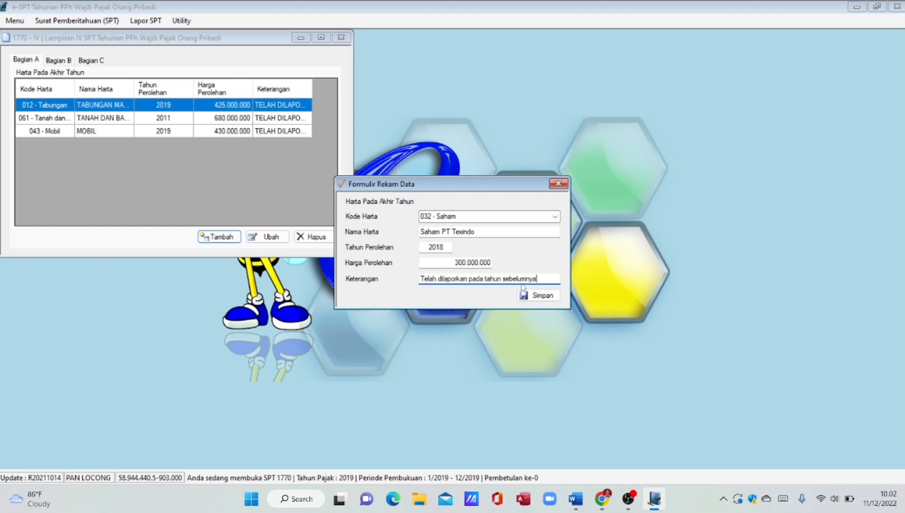
{"action": "left_click", "coordinate": [527, 294]}
- Record a 011 - Uang Tunai asset 'Kas Tunai', 2019, 150000000, previously reported
{"action": "left_click", "coordinate": [555, 217]}
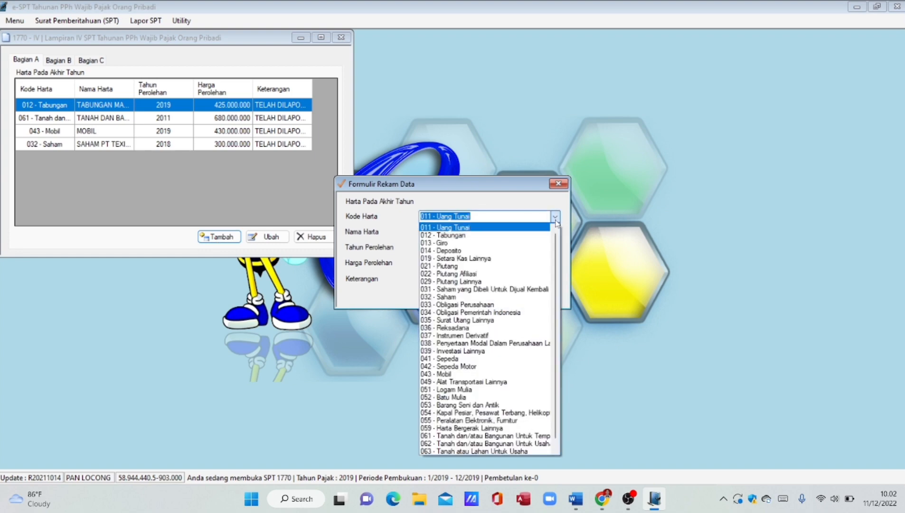
{"action": "left_click", "coordinate": [532, 227]}
{"action": "left_click", "coordinate": [490, 232]}
{"action": "type", "text": "Kas Tunai"}
{"action": "key", "text": "Tab"}
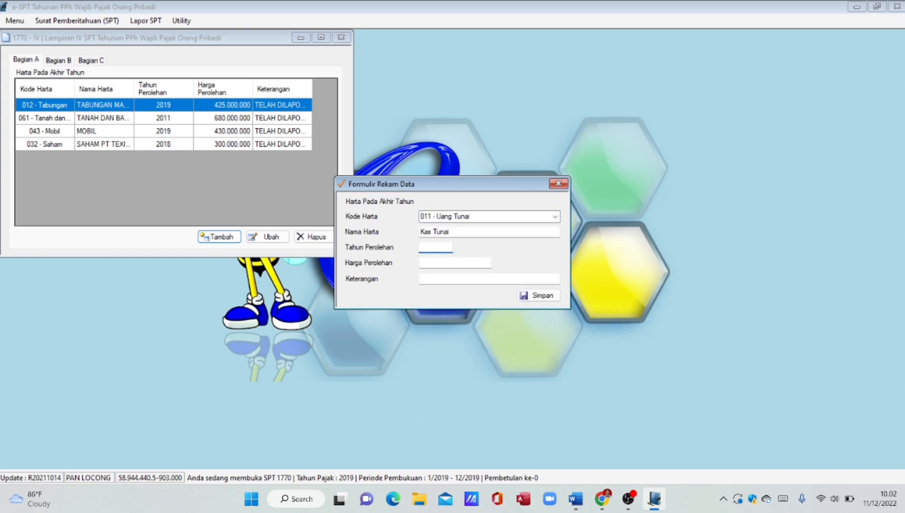
{"action": "type", "text": "2019"}
{"action": "key", "text": "Tab"}
{"action": "type", "text": "150000000"}
{"action": "key", "text": "Tab"}
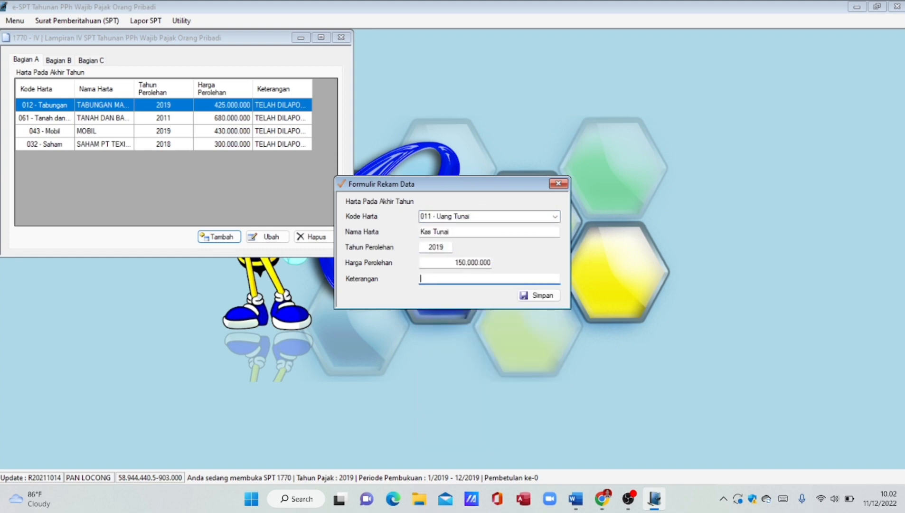
{"action": "type", "text": "Telah dilaporkan pada tahun seb"}
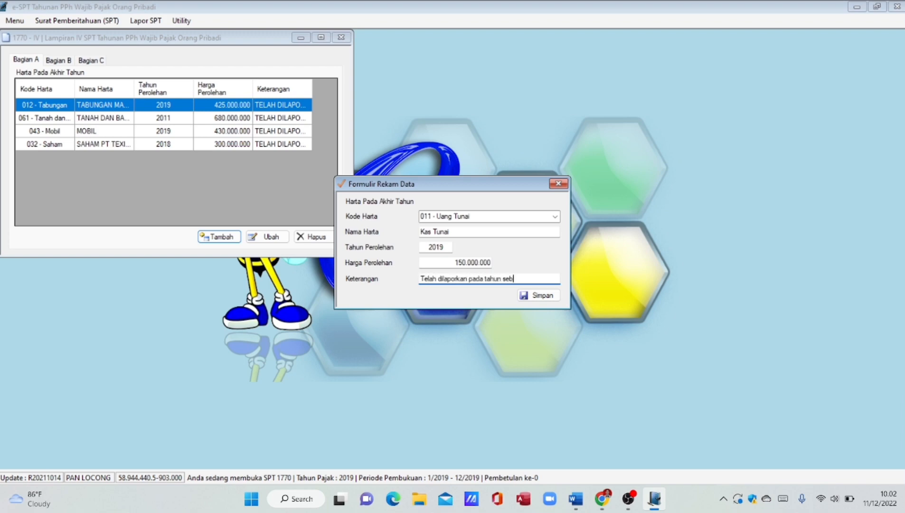
{"action": "type", "text": "elumnya"}
{"action": "left_click", "coordinate": [538, 295]}
{"action": "left_click", "coordinate": [485, 287]}
- Record a 061 land asset 'Tanah', 2019, 200000000
{"action": "left_click", "coordinate": [555, 216]}
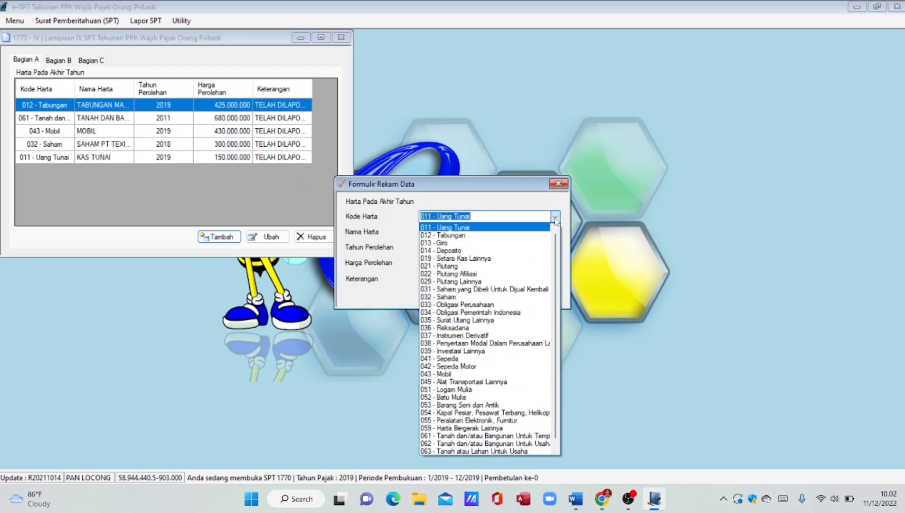
{"action": "left_click", "coordinate": [484, 436]}
{"action": "left_click", "coordinate": [477, 232]}
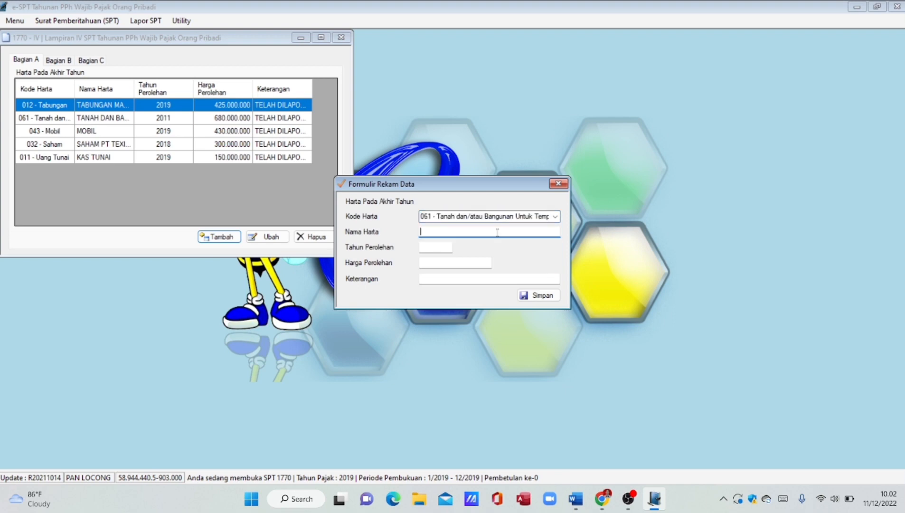
{"action": "type", "text": "Tanah"}
{"action": "left_click", "coordinate": [449, 248]}
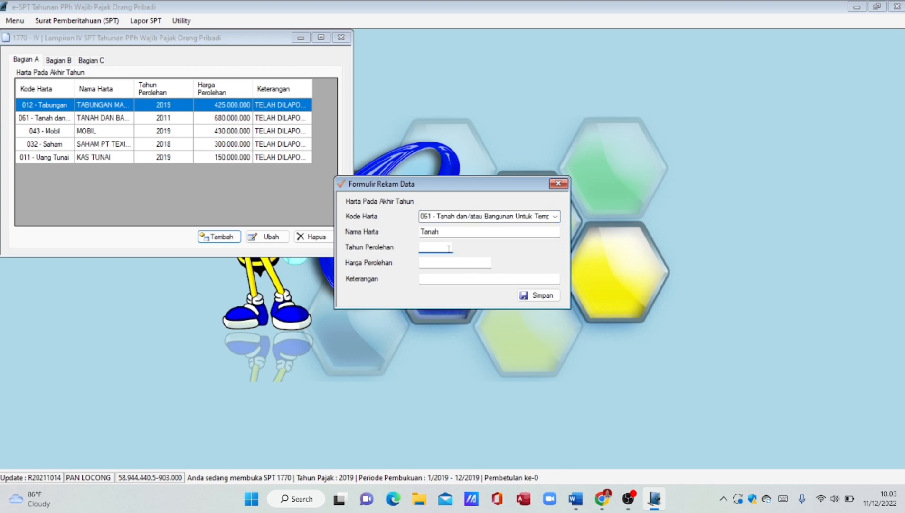
{"action": "type", "text": "2019"}
{"action": "key", "text": "Tab"}
{"action": "type", "text": "200000000"}
{"action": "key", "text": "Tab"}
{"action": "key", "text": "Tab"}
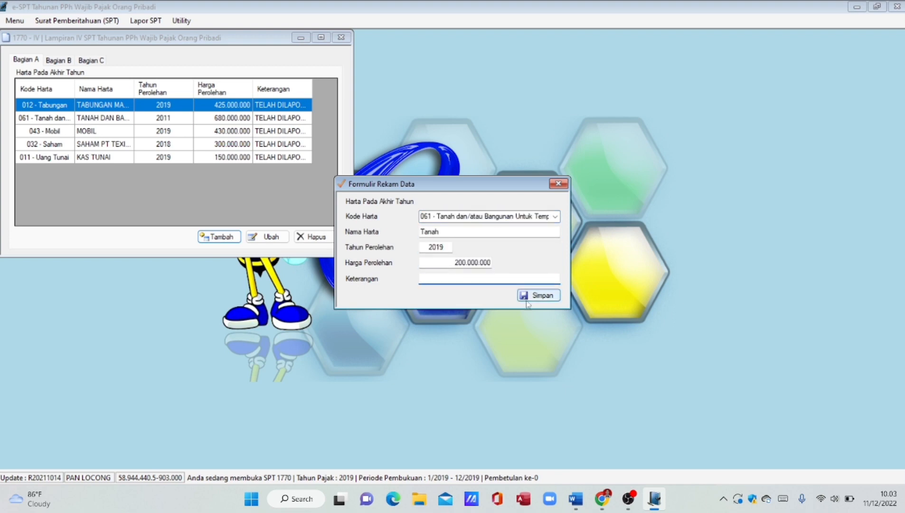
{"action": "key", "text": "Return"}
- Record a 051 - Logam Mulia asset 'Logam Mulia', 2007, 150000000
{"action": "left_click", "coordinate": [555, 216]}
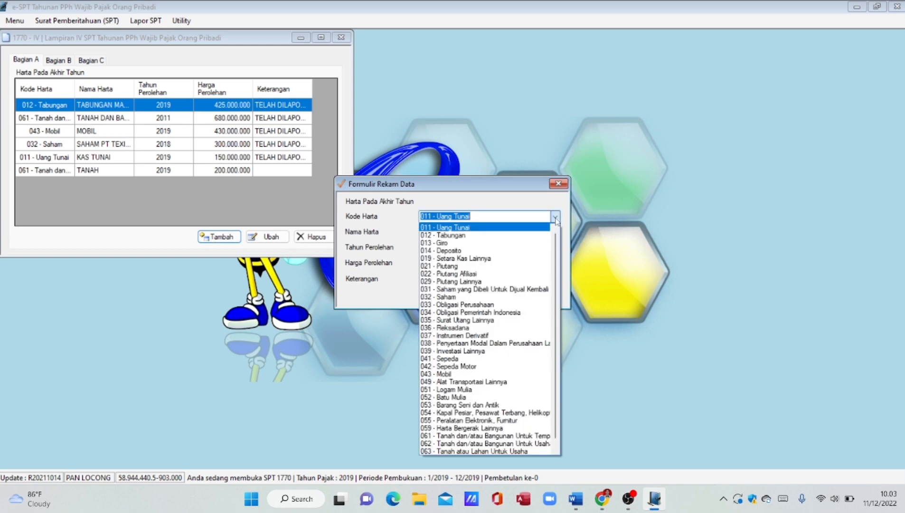
{"action": "left_click", "coordinate": [510, 393]}
{"action": "left_click", "coordinate": [463, 233]}
{"action": "type", "text": "Logam Mulia"}
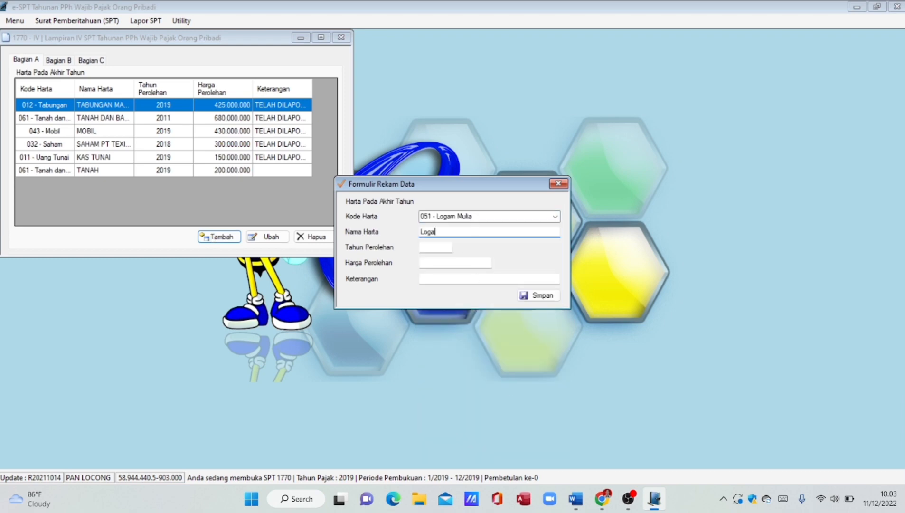
{"action": "left_click", "coordinate": [445, 247]}
{"action": "type", "text": "2007"}
{"action": "key", "text": "Tab"}
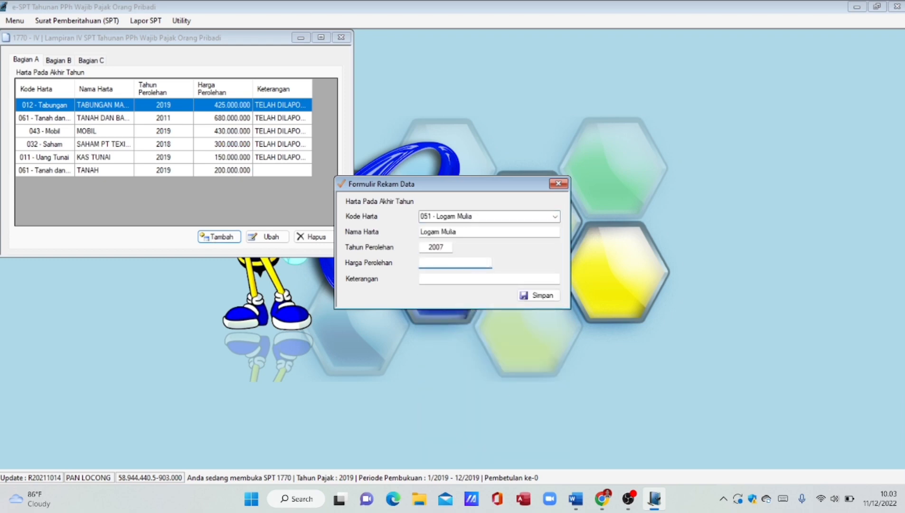
{"action": "type", "text": "150000000"}
{"action": "key", "text": "Tab"}
{"action": "left_click", "coordinate": [536, 297]}
{"action": "key", "text": "Return"}
- Record an electronics-and-furniture asset 'Mebel & Peralatan RT', 2012, 400000000
{"action": "left_click", "coordinate": [555, 217]}
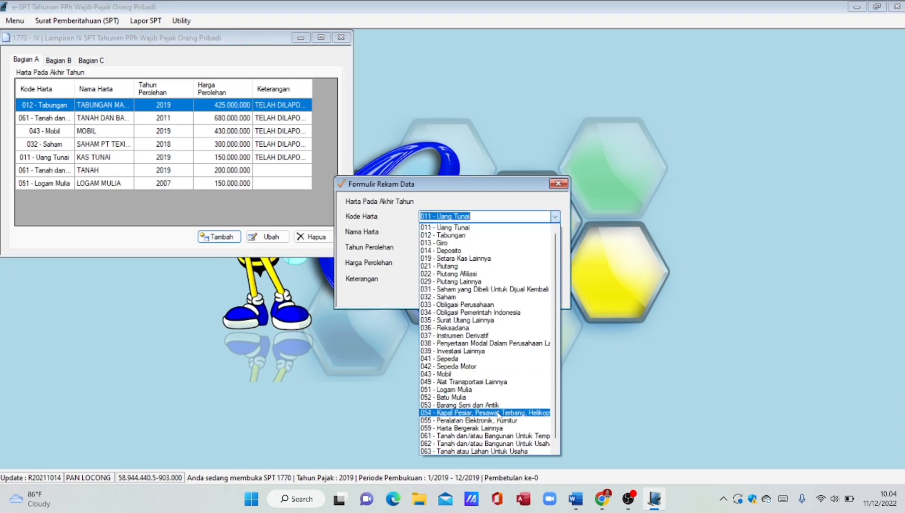
{"action": "left_click", "coordinate": [468, 421]}
{"action": "left_click", "coordinate": [475, 231]}
{"action": "type", "text": "Mebel & Peralatan RT"}
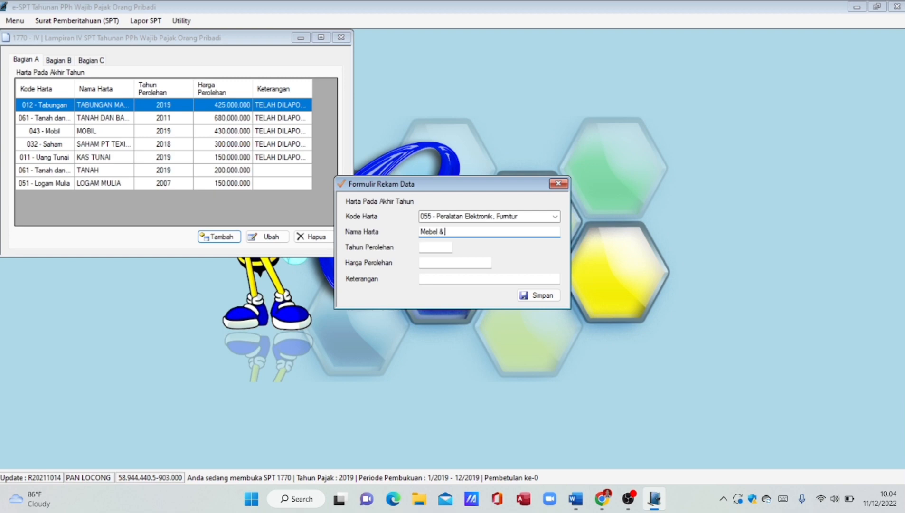
{"action": "key", "text": "Tab"}
{"action": "type", "text": "2012"}
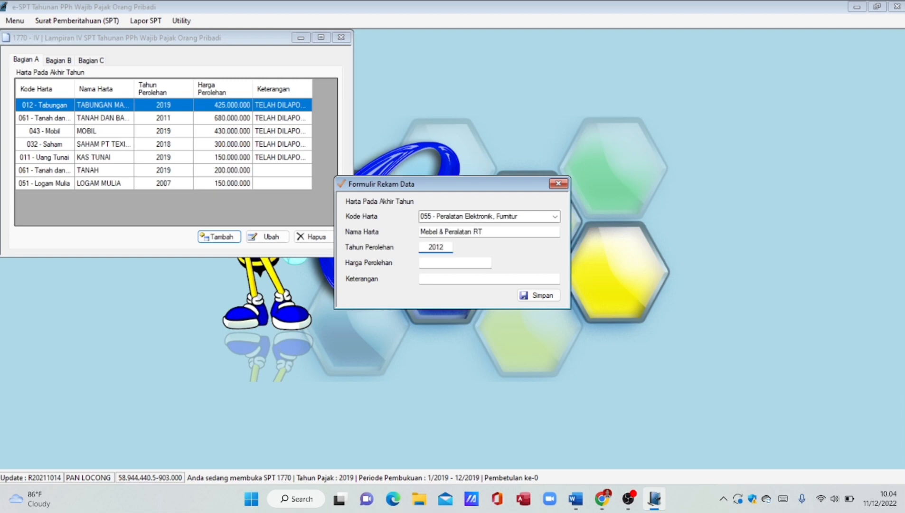
{"action": "key", "text": "Tab"}
{"action": "type", "text": "400000000"}
{"action": "key", "text": "Tab"}
{"action": "left_click", "coordinate": [541, 296]}
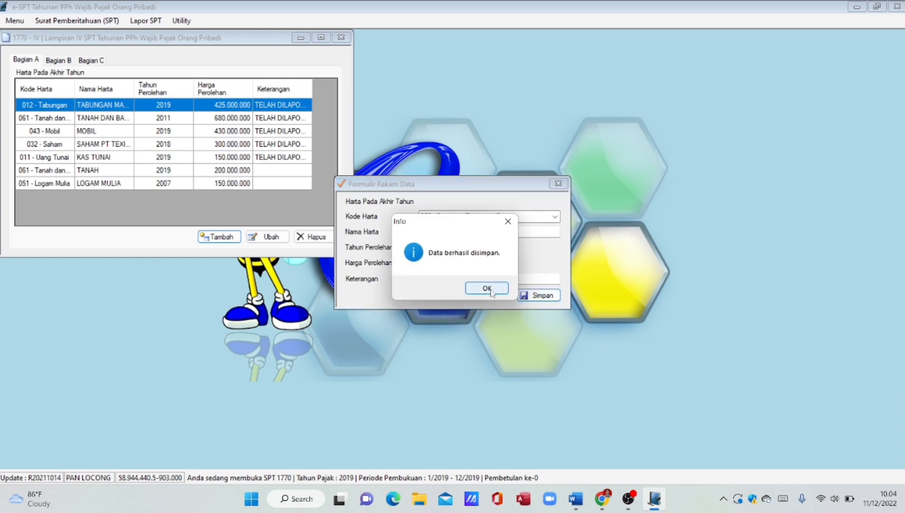
{"action": "left_click", "coordinate": [490, 289]}
- Record a 012 - Tabungan asset 'Tabanas BNI', 2019, 500000000, then close the form
{"action": "left_click", "coordinate": [556, 217]}
{"action": "left_click", "coordinate": [535, 234]}
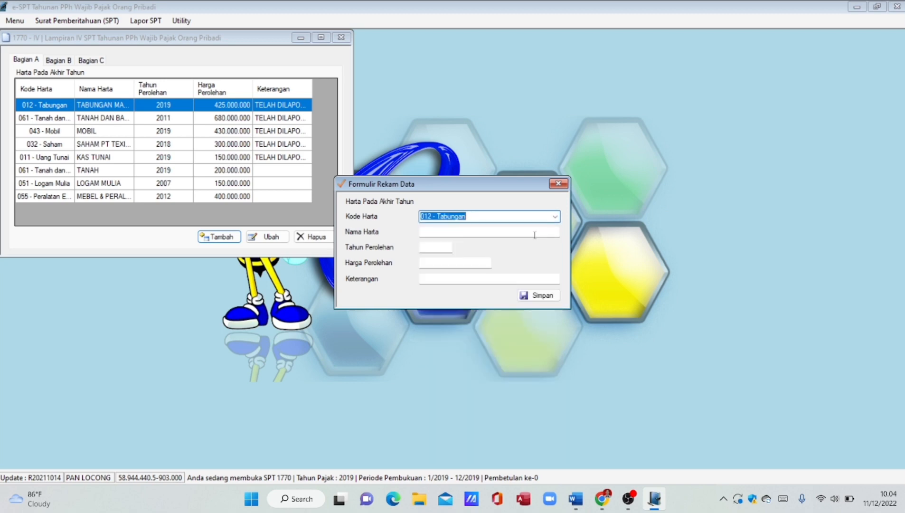
{"action": "left_click", "coordinate": [535, 235]}
{"action": "type", "text": "Tabanas BNI"}
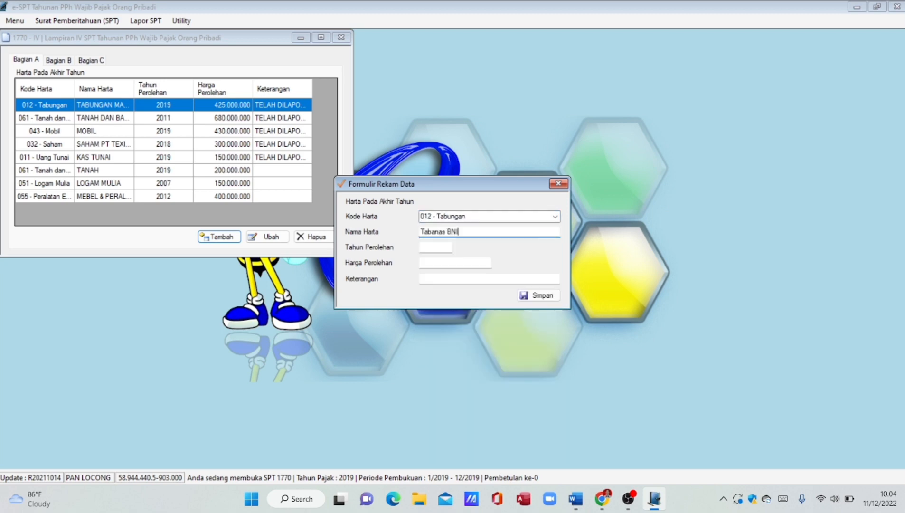
{"action": "key", "text": "Tab"}
{"action": "type", "text": "2019"}
{"action": "key", "text": "Tab"}
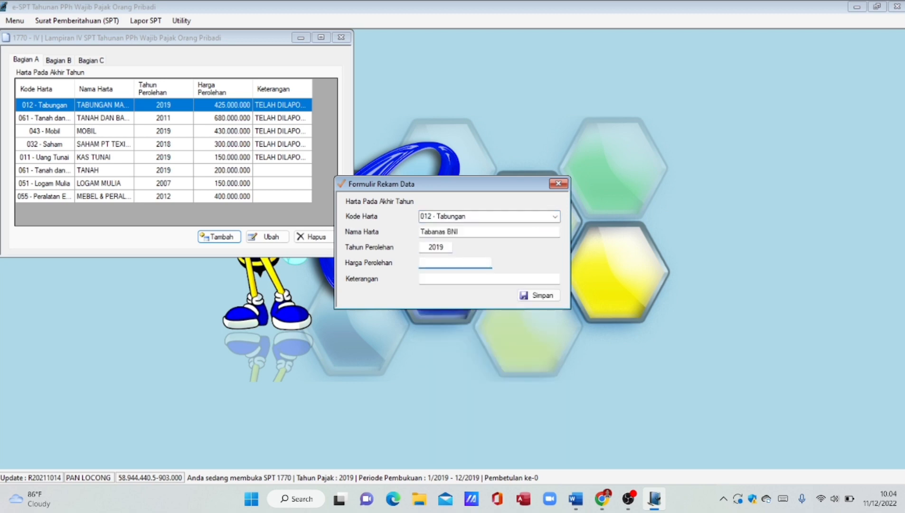
{"action": "type", "text": "500000000"}
{"action": "key", "text": "Tab"}
{"action": "left_click", "coordinate": [540, 295]}
{"action": "left_click", "coordinate": [487, 288]}
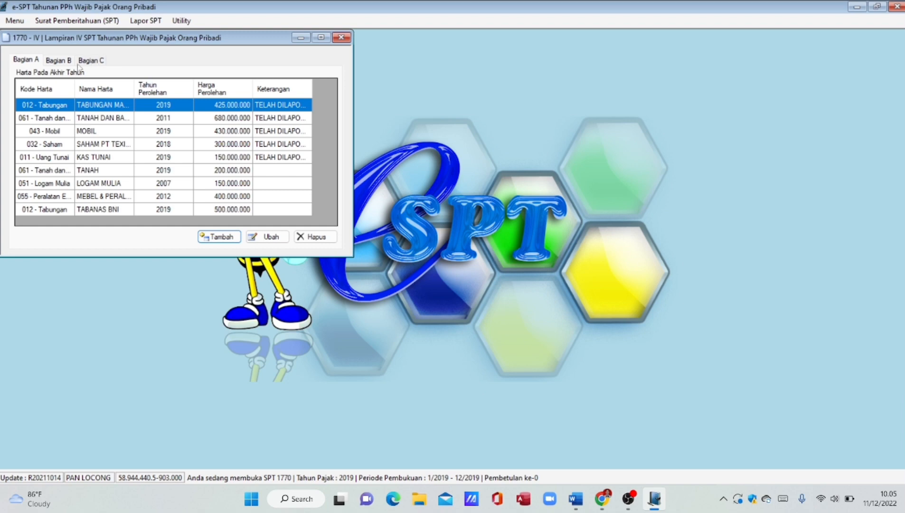
- Switch Lampiran IV to Bagian B to view the empty year-end debts list
{"action": "left_click", "coordinate": [64, 62]}
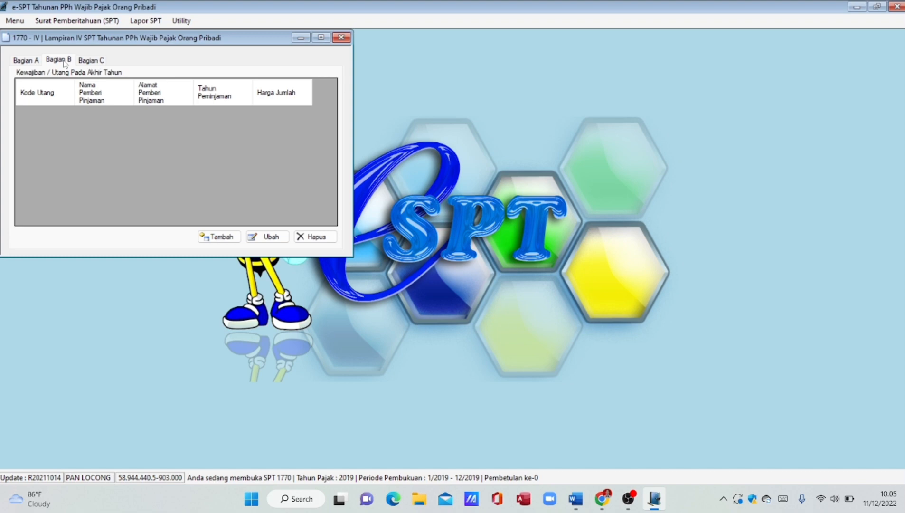
- Start a new debt entry with code 101 (Utang Bank), lender Bank BCA, and the bank's address
{"action": "left_click", "coordinate": [219, 237]}
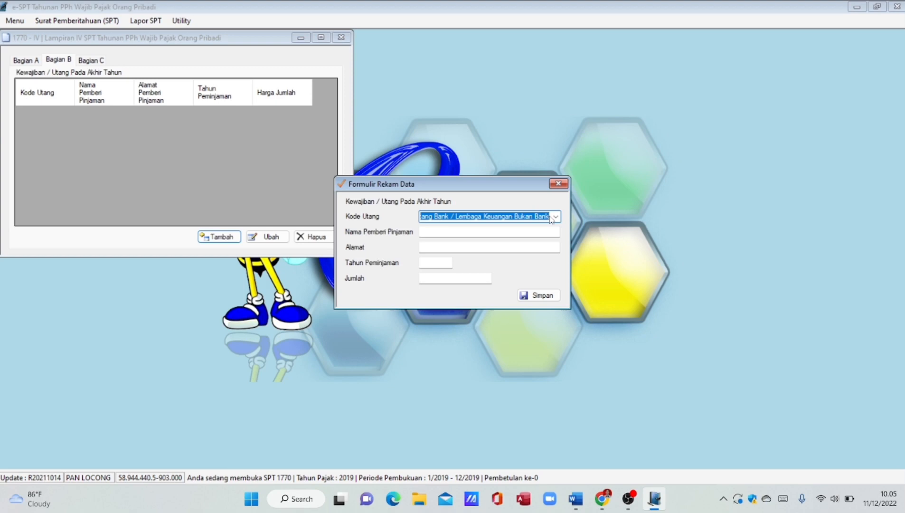
{"action": "left_click", "coordinate": [553, 217]}
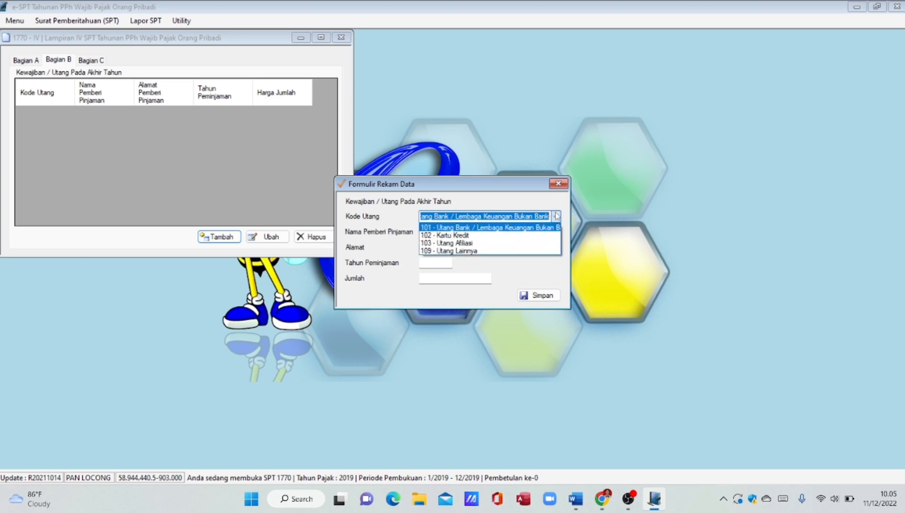
{"action": "left_click", "coordinate": [542, 228]}
{"action": "left_click", "coordinate": [539, 233]}
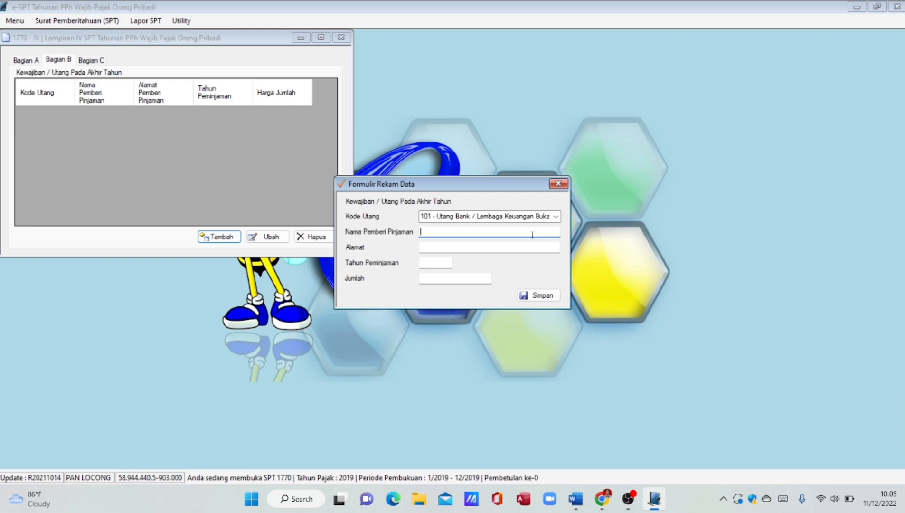
{"action": "type", "text": "Bank BCA"}
{"action": "left_click", "coordinate": [505, 248]}
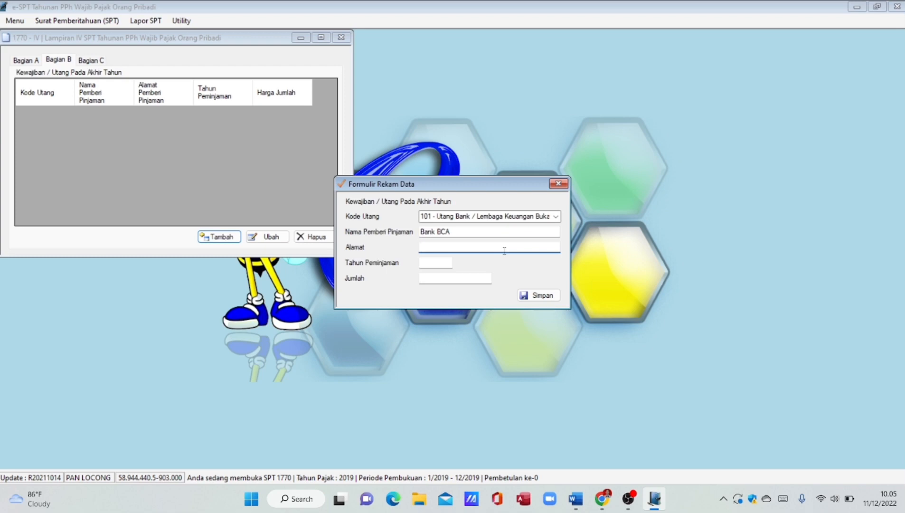
{"action": "type", "text": "Jl. Jendral sudir"}
{"action": "key", "text": "BackSpace"}
{"action": "key", "text": "BackSpace"}
{"action": "key", "text": "BackSpace"}
{"action": "key", "text": "BackSpace"}
{"action": "type", "text": "Sudirman No. 6, Denpasar"}
- Enter loan year 2018 and amount 150.000.000, then save the debt entry
{"action": "left_click", "coordinate": [441, 262]}
{"action": "type", "text": "2018"}
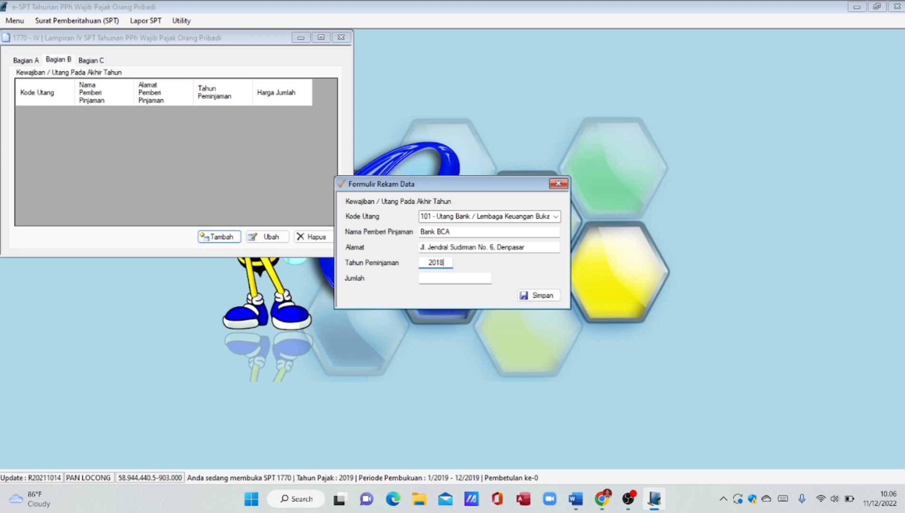
{"action": "left_click", "coordinate": [437, 278]}
{"action": "type", "text": "150000000"}
{"action": "left_click", "coordinate": [445, 262]}
{"action": "left_click", "coordinate": [549, 292]}
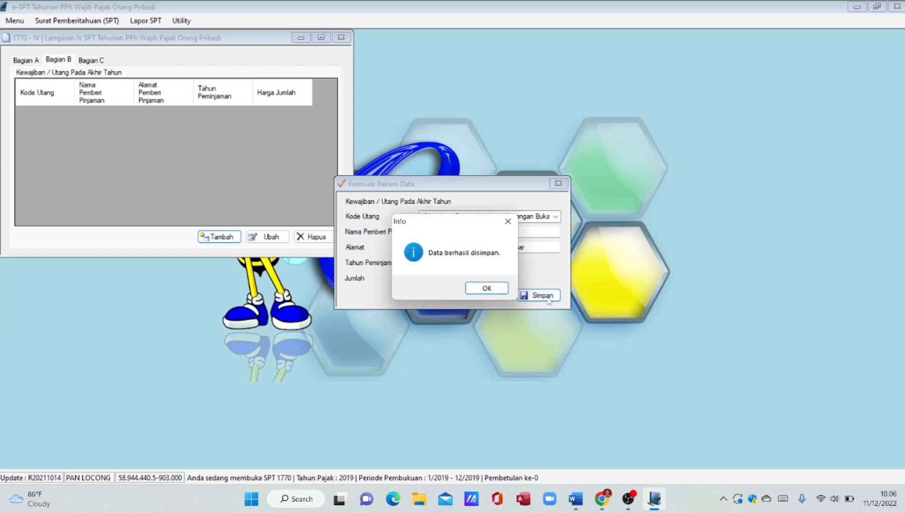
{"action": "left_click", "coordinate": [493, 288]}
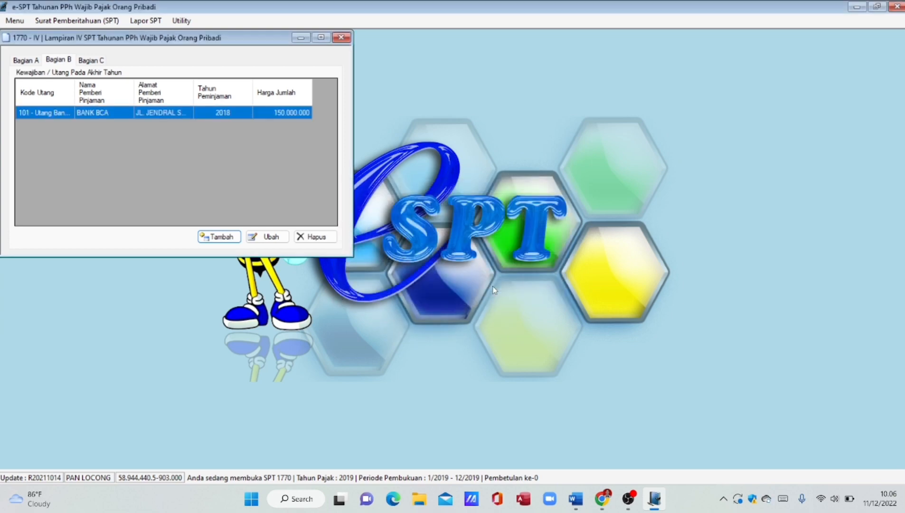
- Switch to Lampiran IV's Bagian C family-member list
{"action": "left_click", "coordinate": [101, 62]}
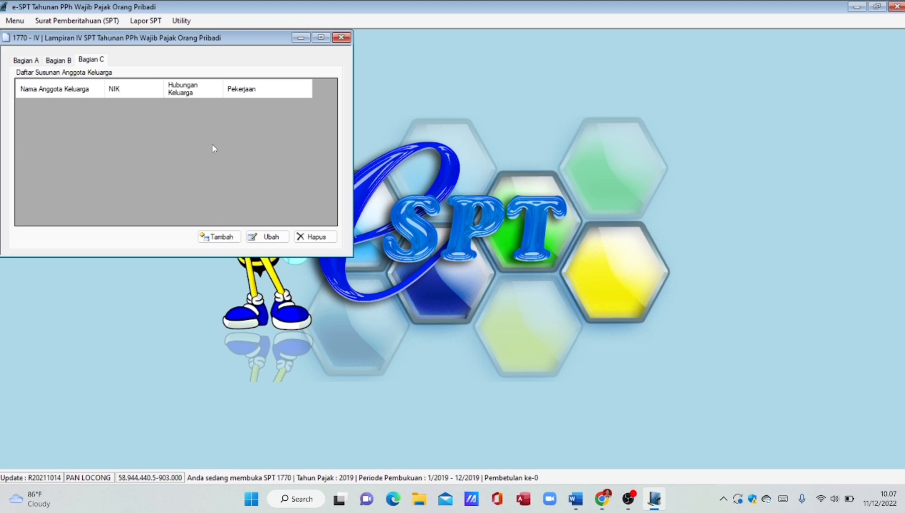
- Add the wife's name and NIK, with relationship Istri and occupation Karyawati, and save the entry
{"action": "left_click", "coordinate": [219, 236]}
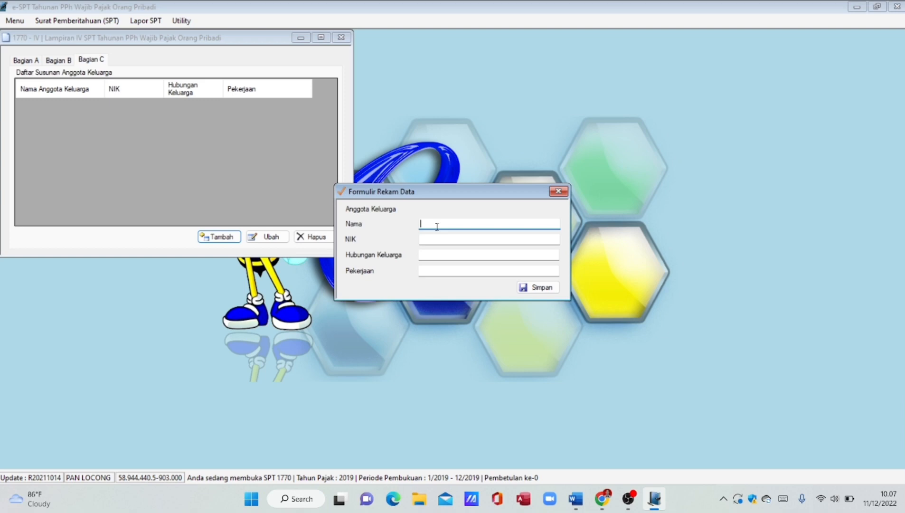
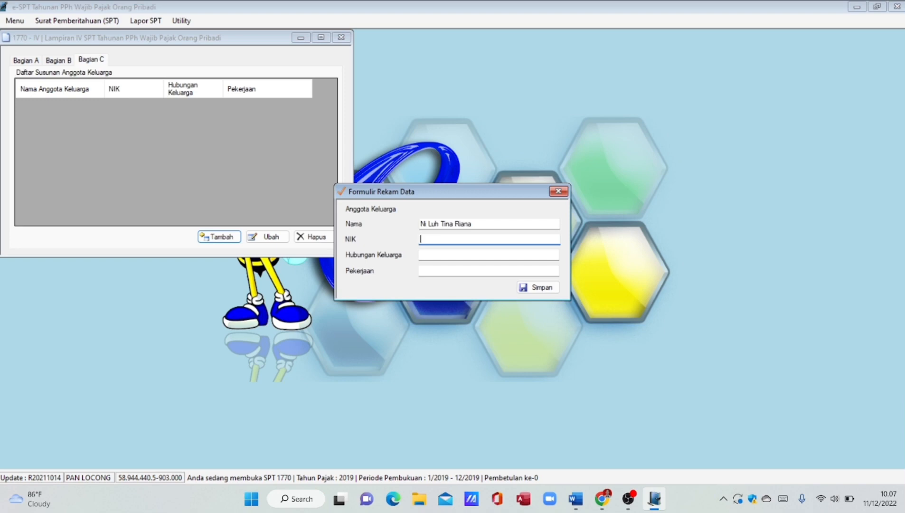
{"action": "type", "text": "0000000000000000"}
{"action": "left_click", "coordinate": [423, 257]}
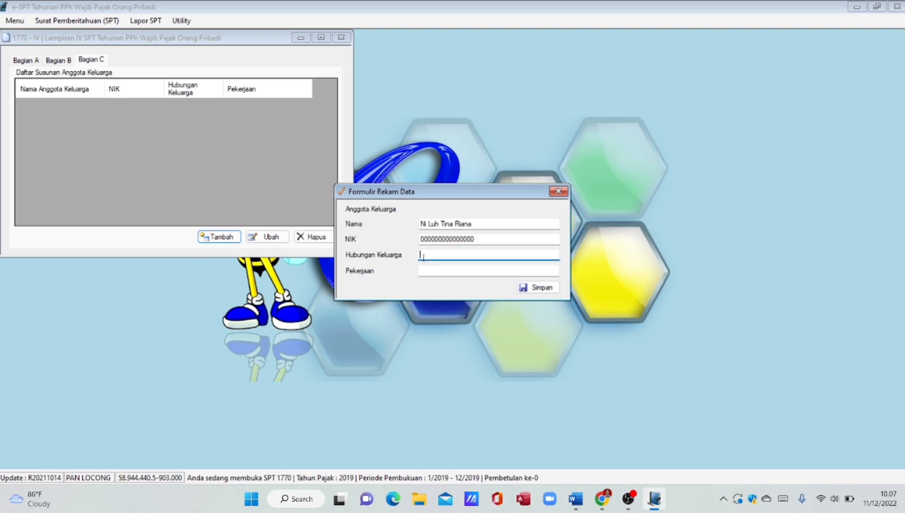
{"action": "type", "text": "Istri"}
{"action": "key", "text": "Tab"}
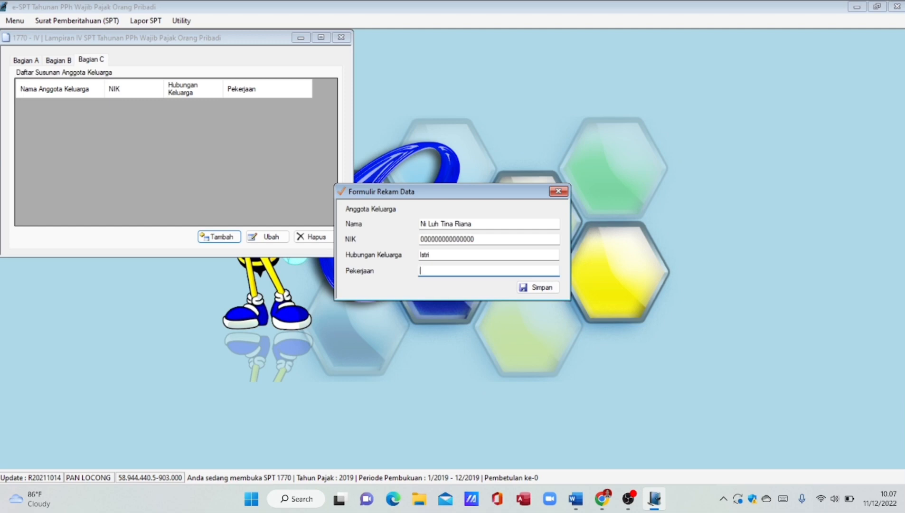
{"action": "type", "text": "Karyawati"}
{"action": "left_click", "coordinate": [536, 289]}
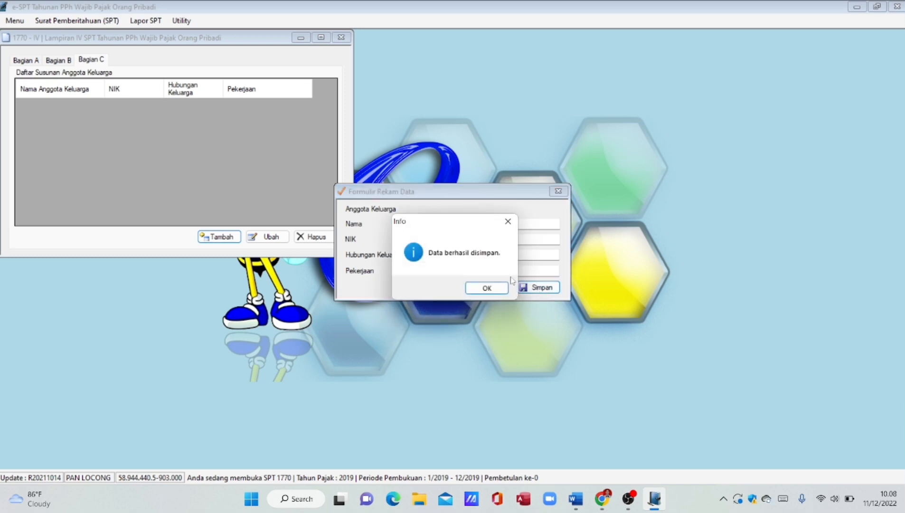
{"action": "left_click", "coordinate": [486, 288]}
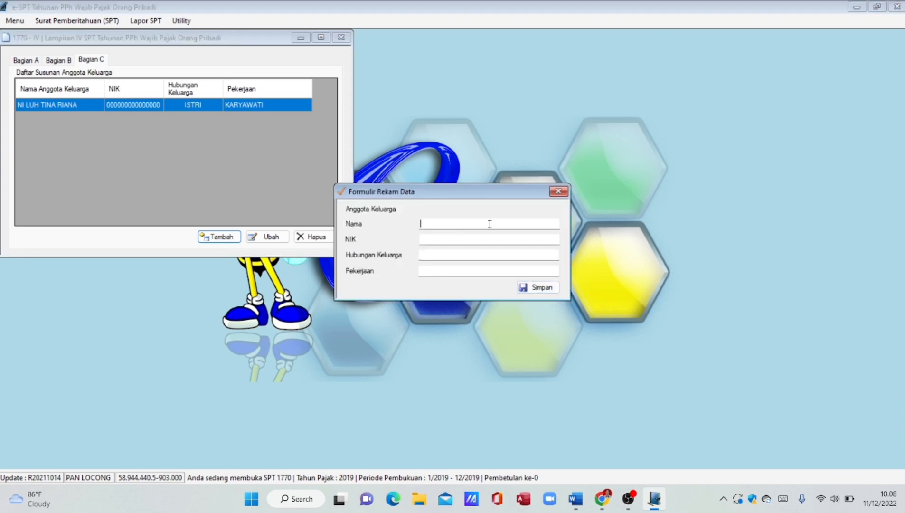
- Add the first child's name and NIK as Anak kandung, occupation Karyawan
{"action": "key", "text": "Tab"}
{"action": "type", "text": "000000000000000"}
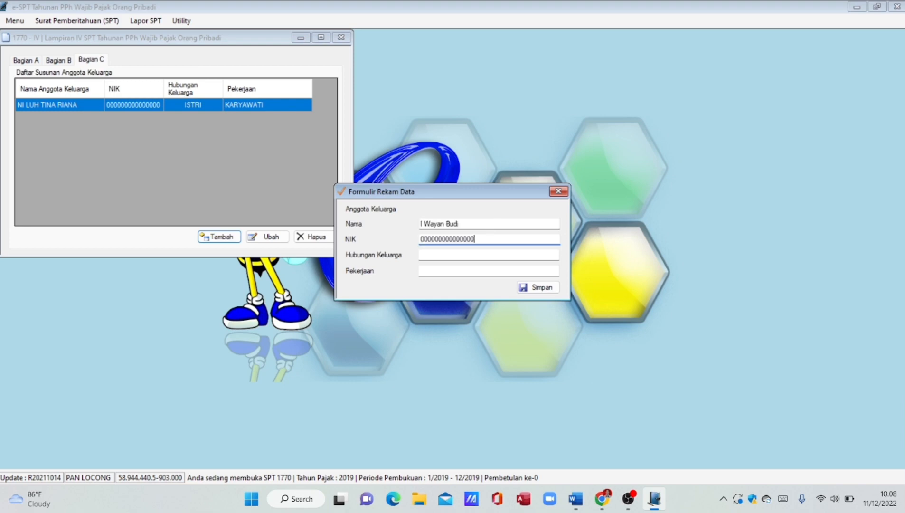
{"action": "key", "text": "Tab"}
{"action": "type", "text": "Anak kandung"}
{"action": "key", "text": "Tab"}
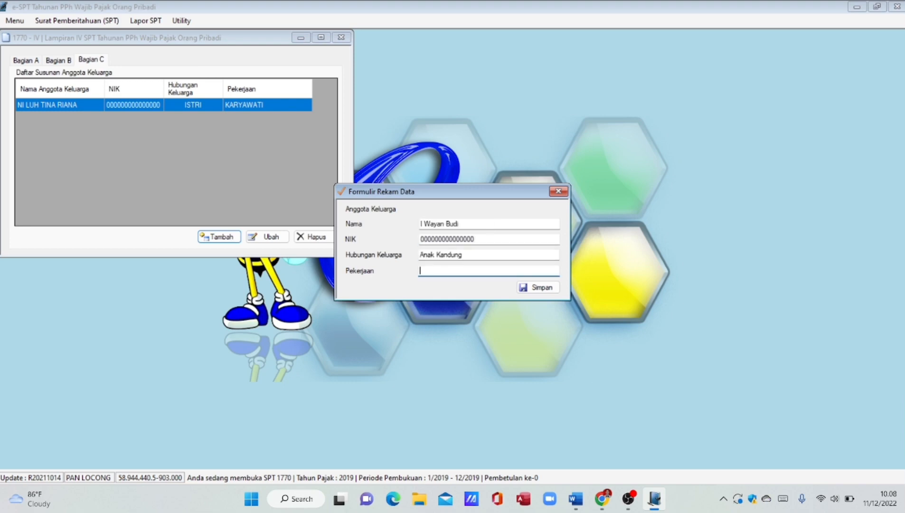
{"action": "type", "text": "Karyawan"}
{"action": "key", "text": "Return"}
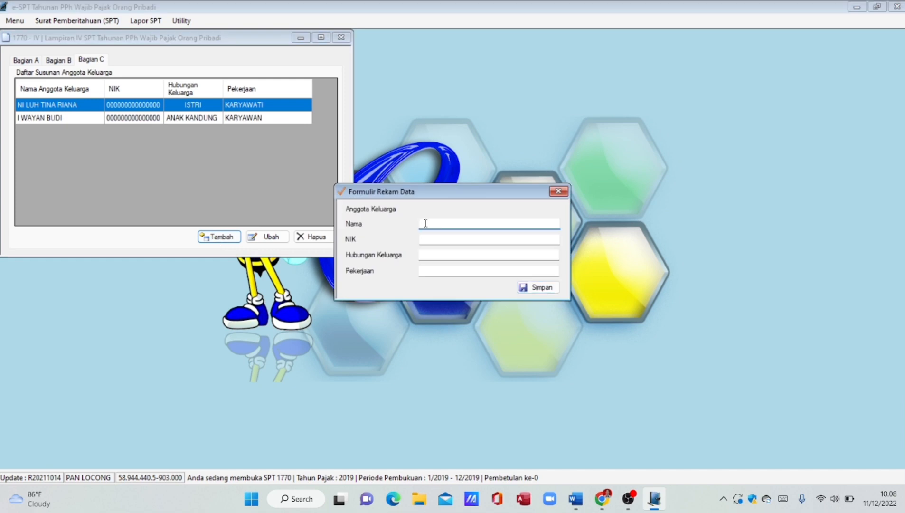
- Add the second child's name and NIK as Anak Kandung, occupation Pelajar
{"action": "key", "text": "Tab"}
{"action": "type", "text": "000000000000000"}
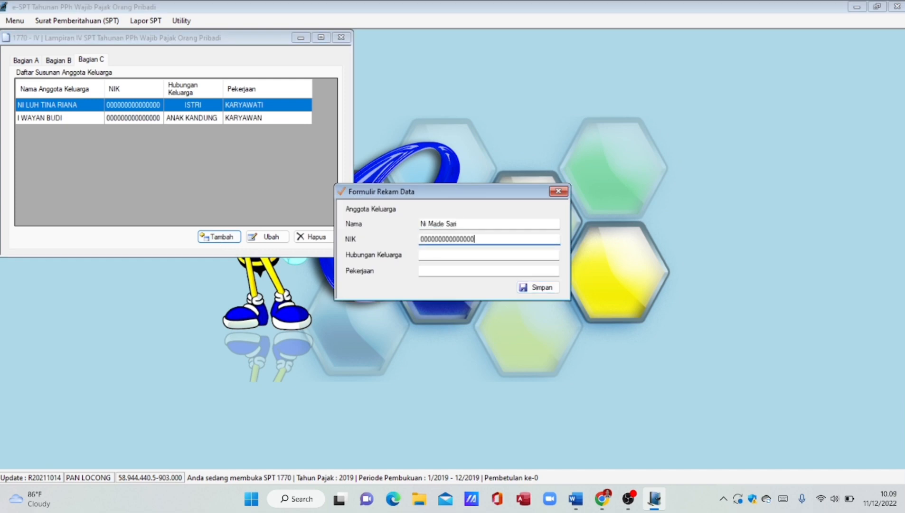
{"action": "key", "text": "Tab"}
{"action": "type", "text": "Anak Kandung"}
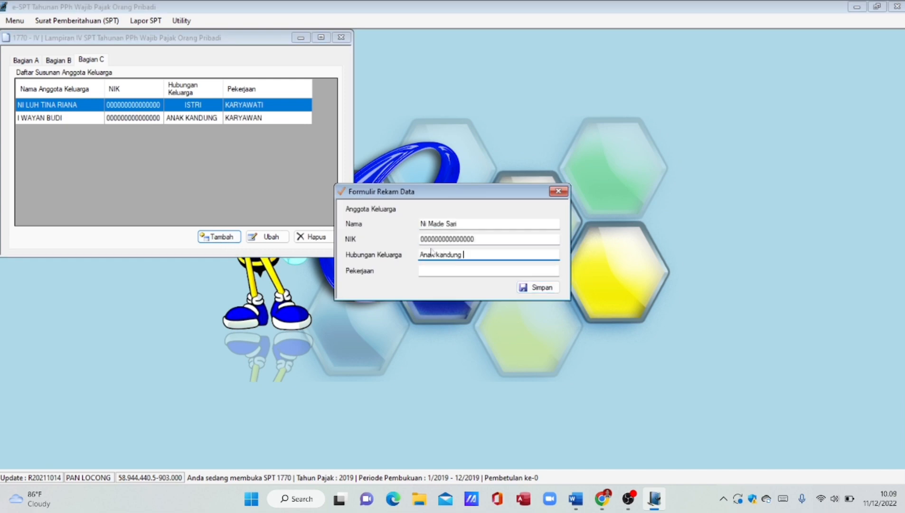
{"action": "left_click", "coordinate": [435, 270]}
{"action": "type", "text": "Pelajar"}
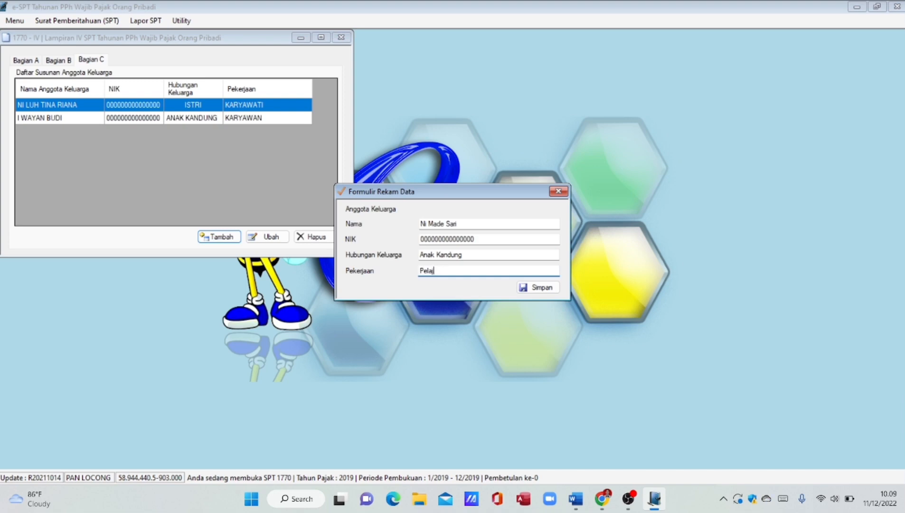
{"action": "key", "text": "Return"}
{"action": "key", "text": "Return"}
- Add the sibling's name and NIK as Adik Kandung, occupation Mahasiswa, and save
{"action": "left_click", "coordinate": [421, 224]}
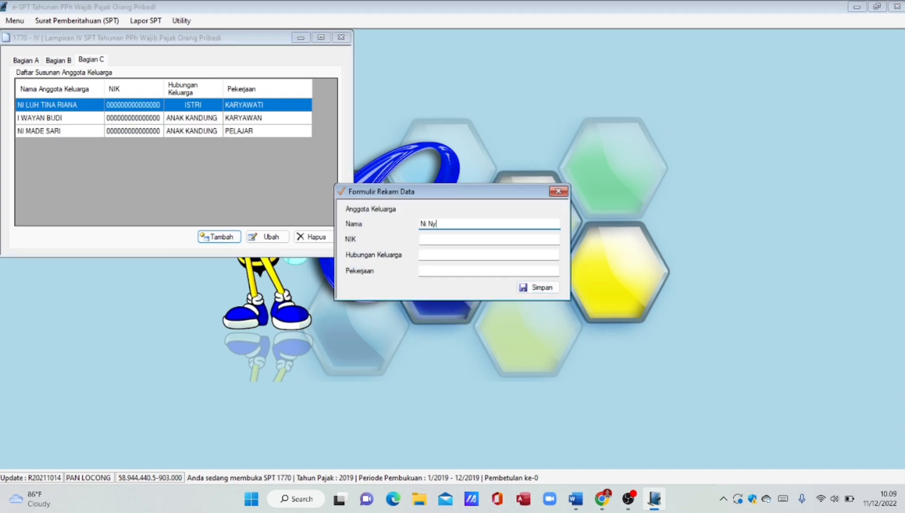
{"action": "key", "text": "Tab"}
{"action": "type", "text": "000000000000000"}
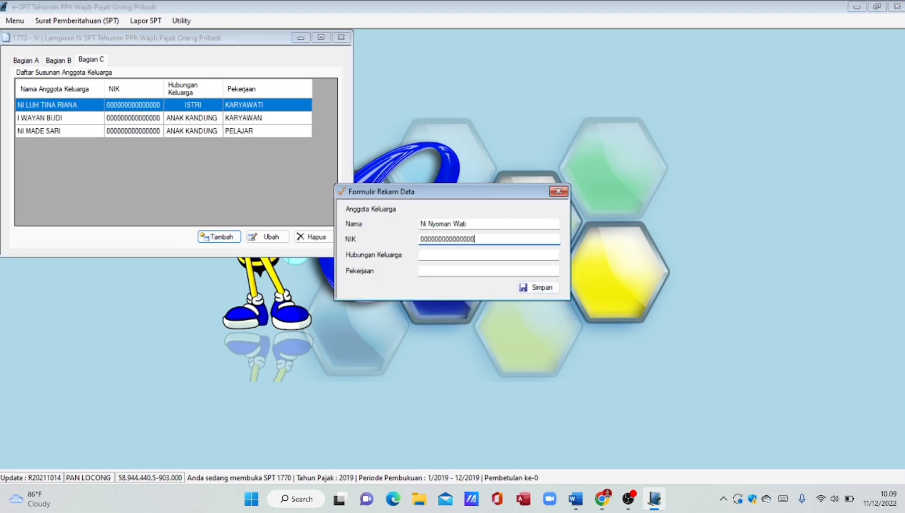
{"action": "key", "text": "Tab"}
{"action": "type", "text": "Adik Kandung"}
{"action": "key", "text": "Tab"}
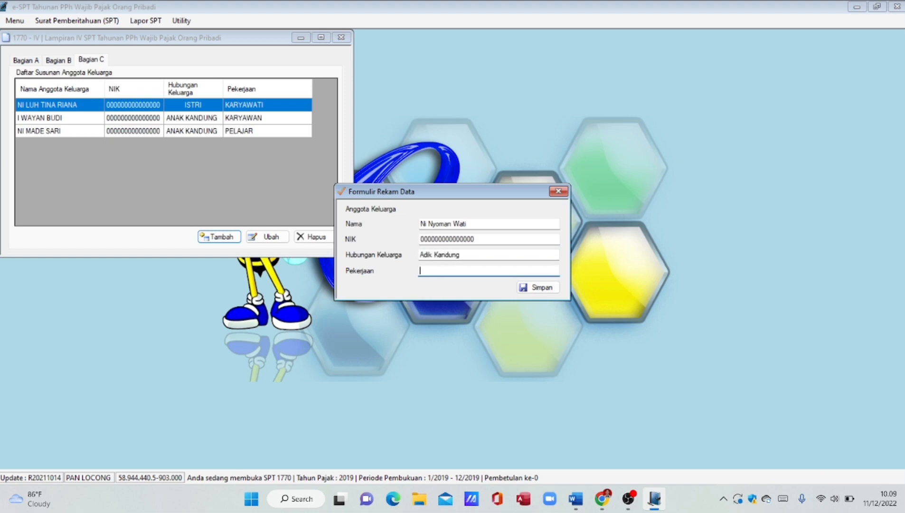
{"action": "type", "text": "Mahasiswa"}
{"action": "left_click", "coordinate": [537, 287]}
- Add the mother-in-law as Ibu Mertua, occupation Pensiun, save, and close Lampiran IV
{"action": "left_click", "coordinate": [218, 236]}
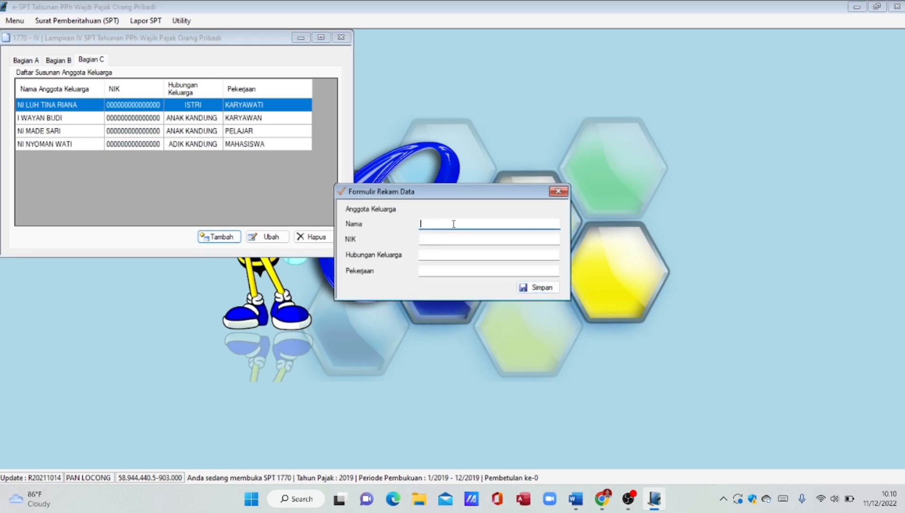
{"action": "type", "text": "Santi"}
{"action": "key", "text": "Tab"}
{"action": "type", "text": "000000000000000"}
{"action": "key", "text": "Tab"}
{"action": "type", "text": "Ibu Mertua"}
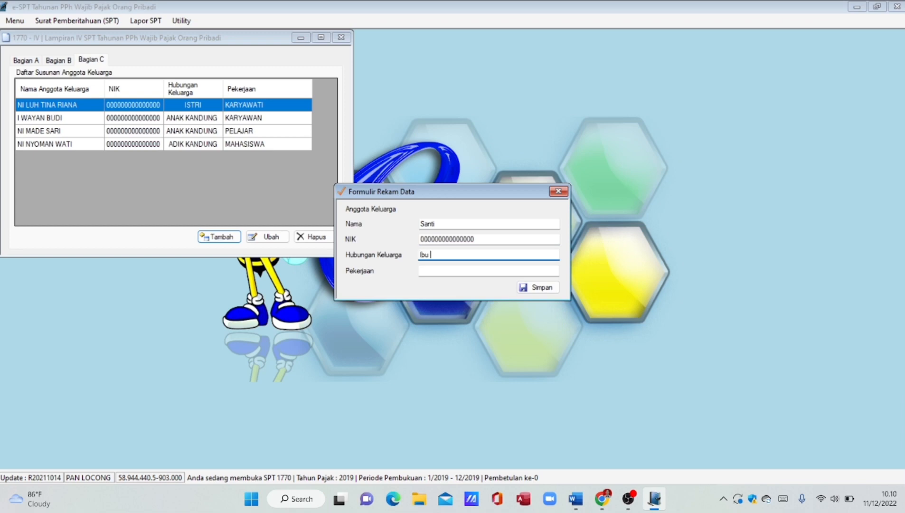
{"action": "key", "text": "Tab"}
{"action": "type", "text": "Pensiun"}
{"action": "left_click", "coordinate": [523, 288]}
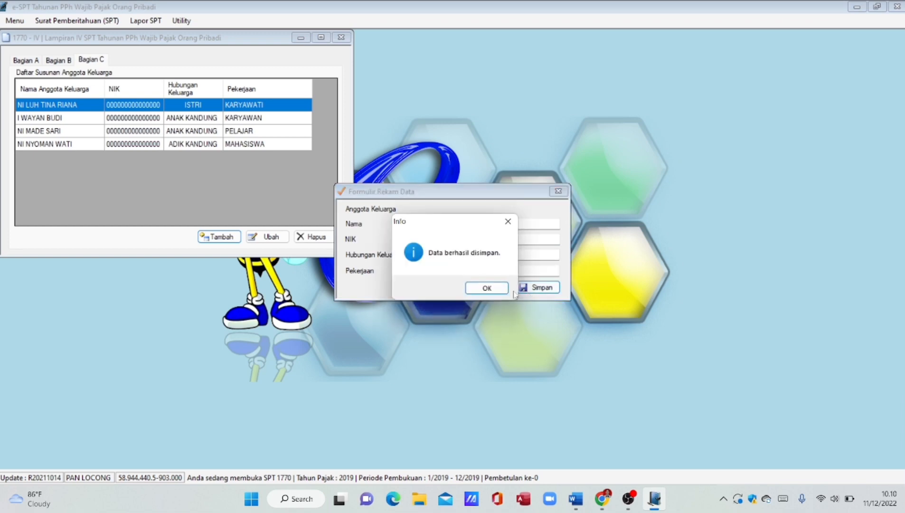
{"action": "key", "text": "Return"}
{"action": "left_click", "coordinate": [342, 37]}
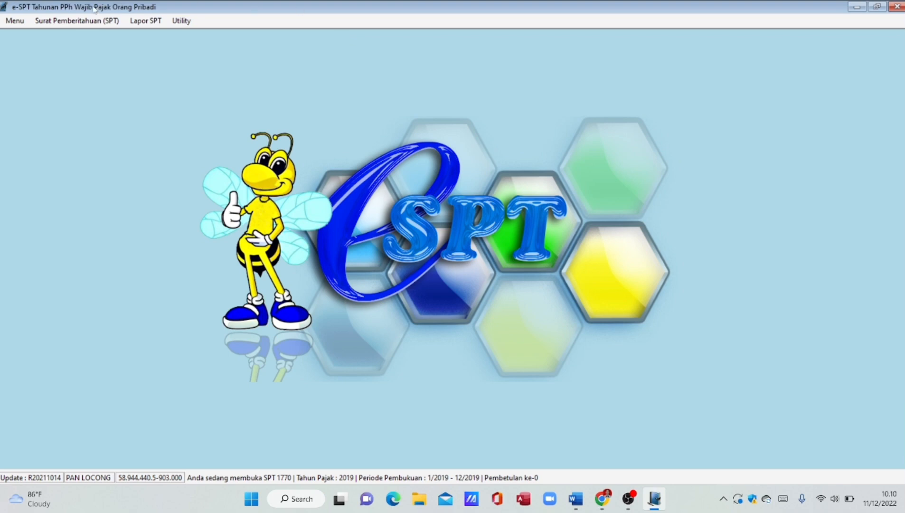
- Open Lampiran III from the SPT 1770 menu
{"action": "left_click", "coordinate": [90, 22]}
{"action": "mouse_move", "coordinate": [93, 80]}
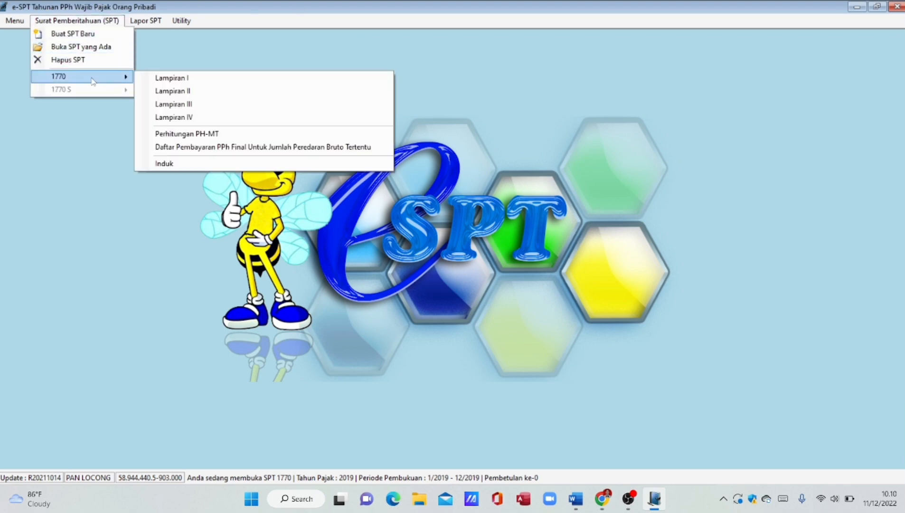
{"action": "left_click", "coordinate": [174, 105]}
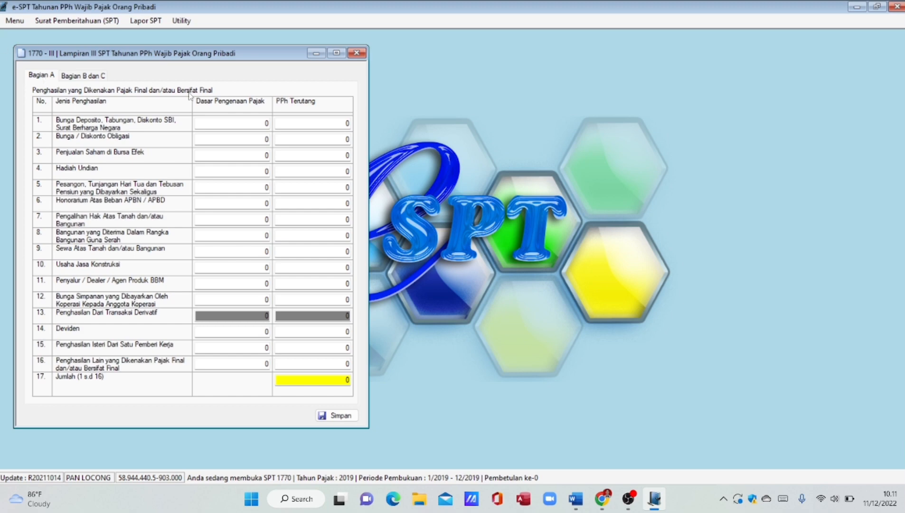
- Enter deposit interest of 15.000.000 with 3.000.000 tax due in row 1
{"action": "left_click", "coordinate": [268, 123]}
{"action": "key", "text": "BackSpace"}
{"action": "type", "text": "15000000"}
{"action": "left_click", "coordinate": [329, 121]}
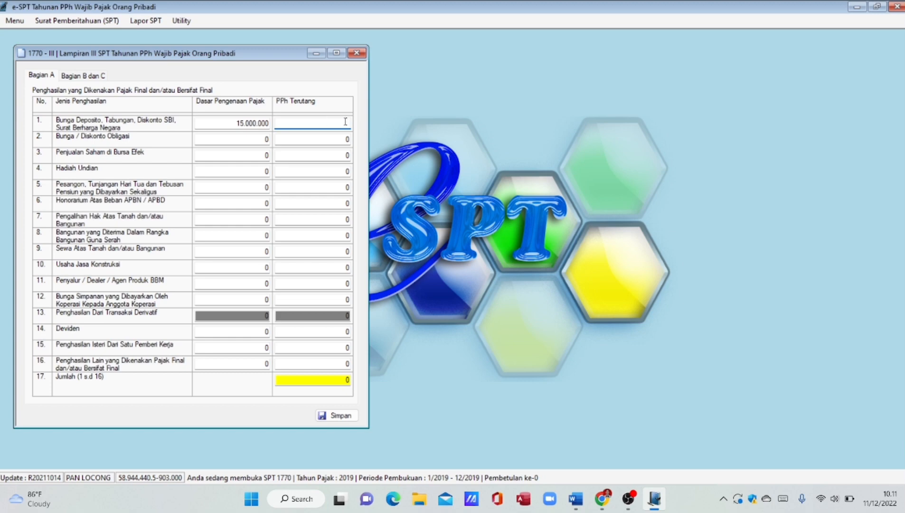
{"action": "type", "text": "3.000.0"}
{"action": "type", "text": "00"}
{"action": "key", "text": "Tab"}
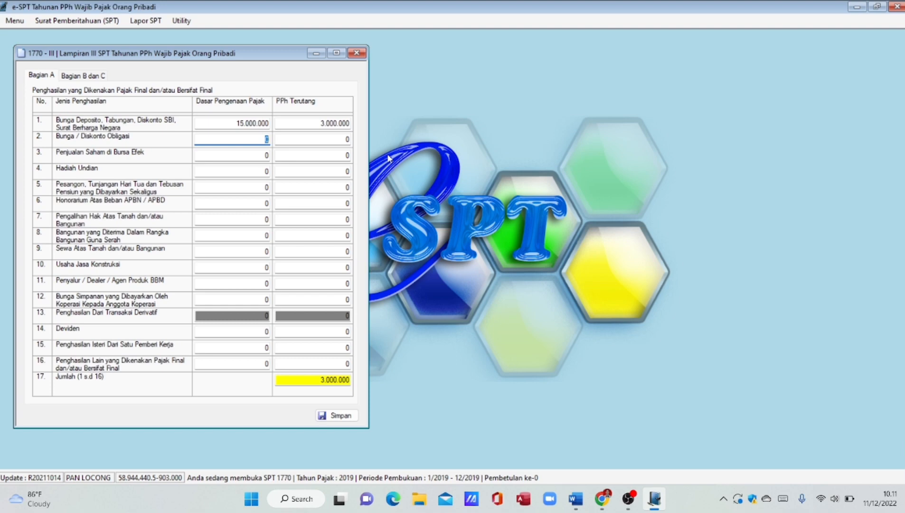
- Enter a Hadiah Undian tax base of 150.000.000 and clear its tax field
{"action": "left_click", "coordinate": [268, 171]}
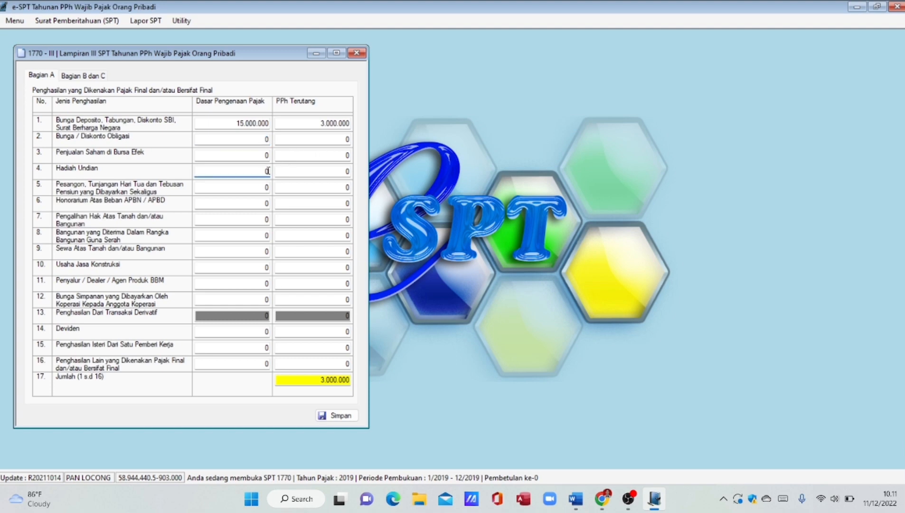
{"action": "key", "text": "BackSpace"}
{"action": "type", "text": "150.000.0"}
{"action": "type", "text": "00"}
{"action": "key", "text": "Tab"}
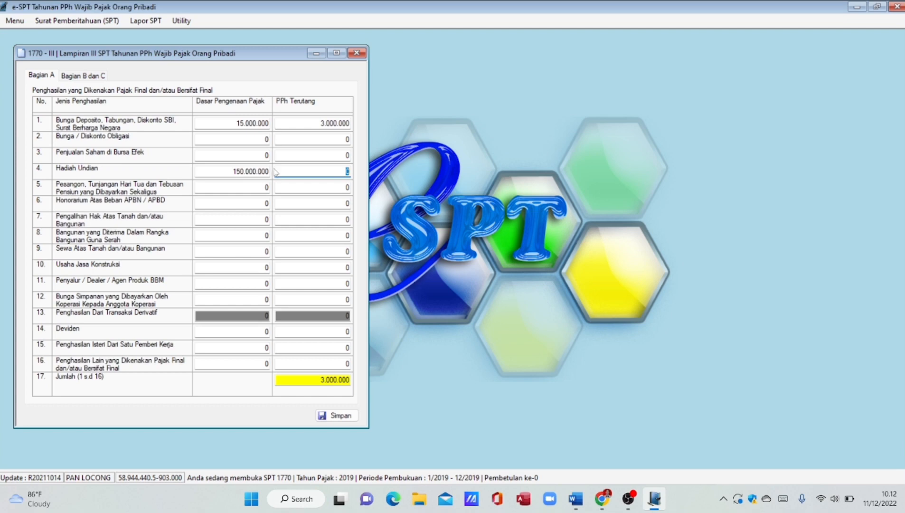
{"action": "key", "text": "BackSpace"}
- Set the lottery prize tax due to 37.500.000
{"action": "type", "text": "37500000"}
{"action": "key", "text": "Tab"}
{"action": "left_click", "coordinate": [307, 204]}
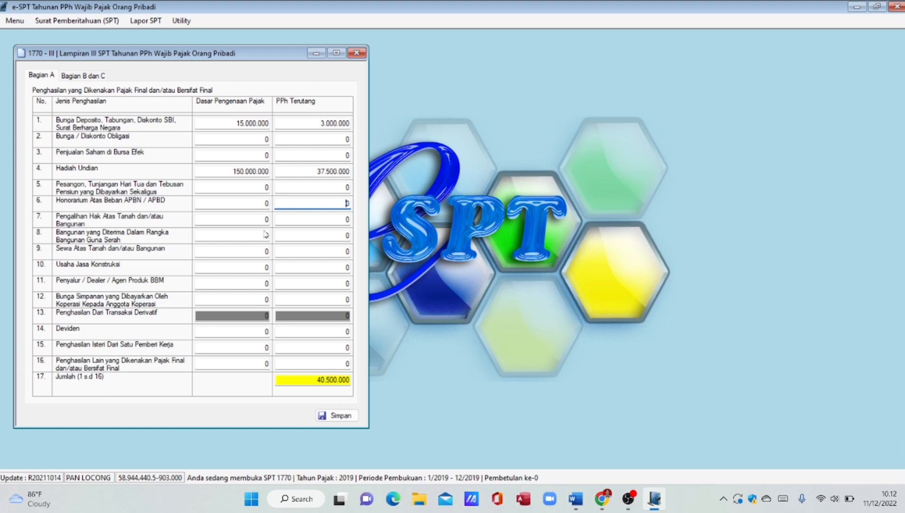
- Enter Deviden of 20.000.000 with 2.000.000 tax in row 14
{"action": "left_click", "coordinate": [267, 331]}
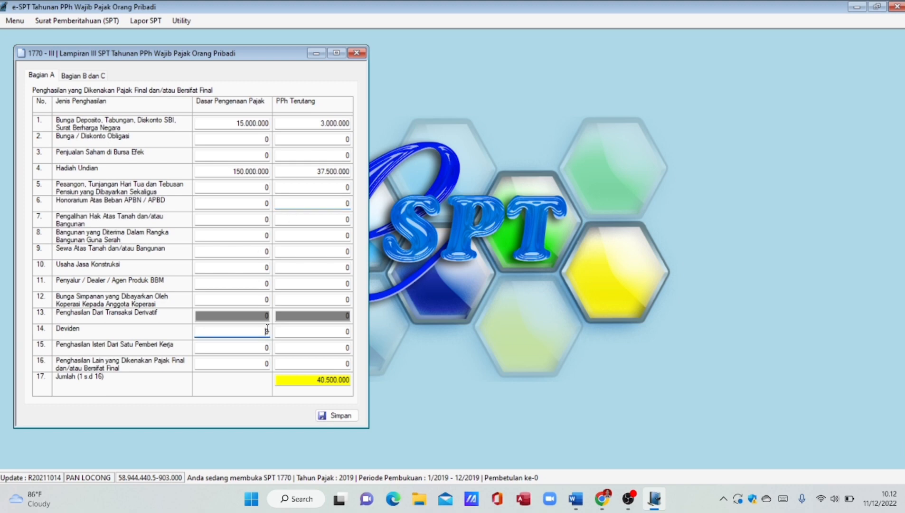
{"action": "key", "text": "BackSpace"}
{"action": "type", "text": "20000000"}
{"action": "key", "text": "Tab"}
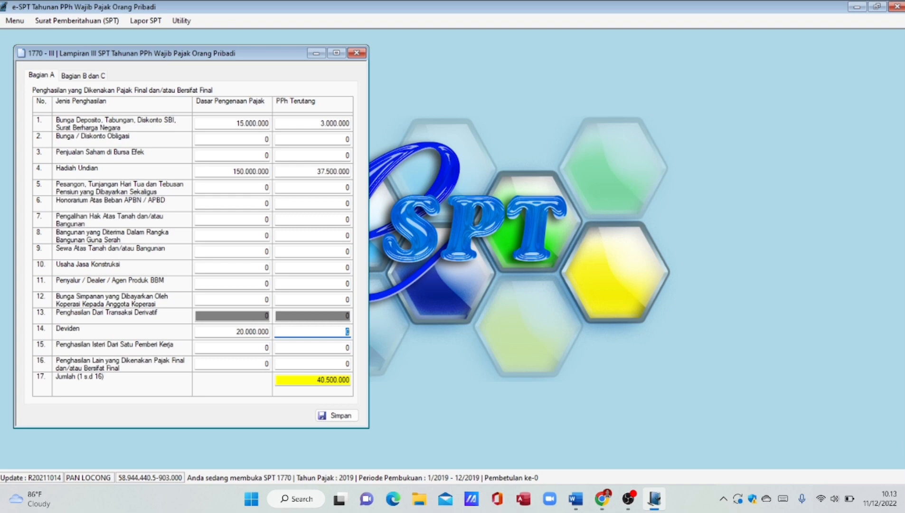
{"action": "key", "text": "BackSpace"}
{"action": "type", "text": "2000000"}
{"action": "key", "text": "Tab"}
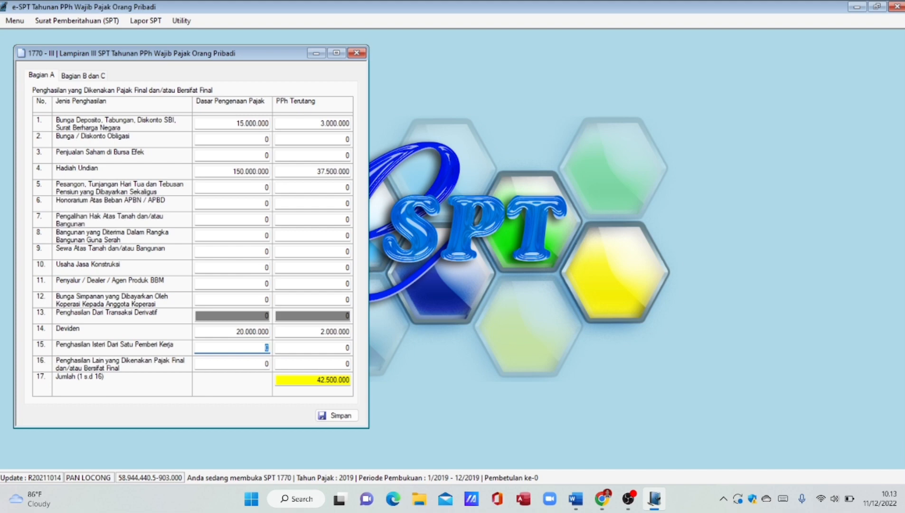
- Save Lampiran III Bagian A and switch to Bagian B dan C
{"action": "left_click", "coordinate": [335, 420]}
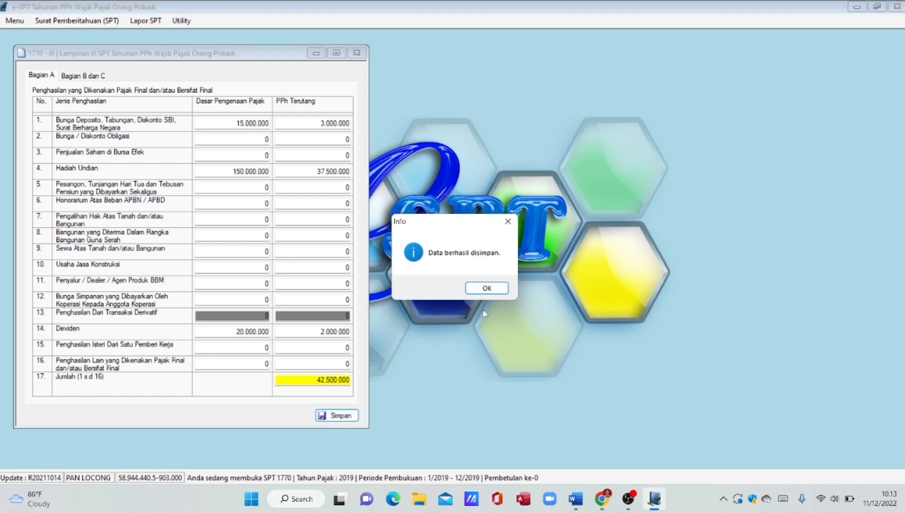
{"action": "left_click", "coordinate": [486, 288]}
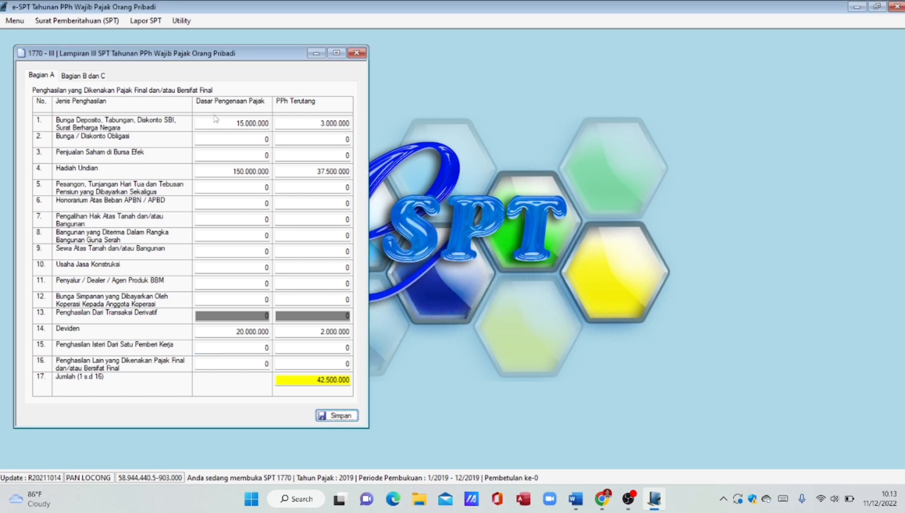
{"action": "left_click", "coordinate": [71, 76]}
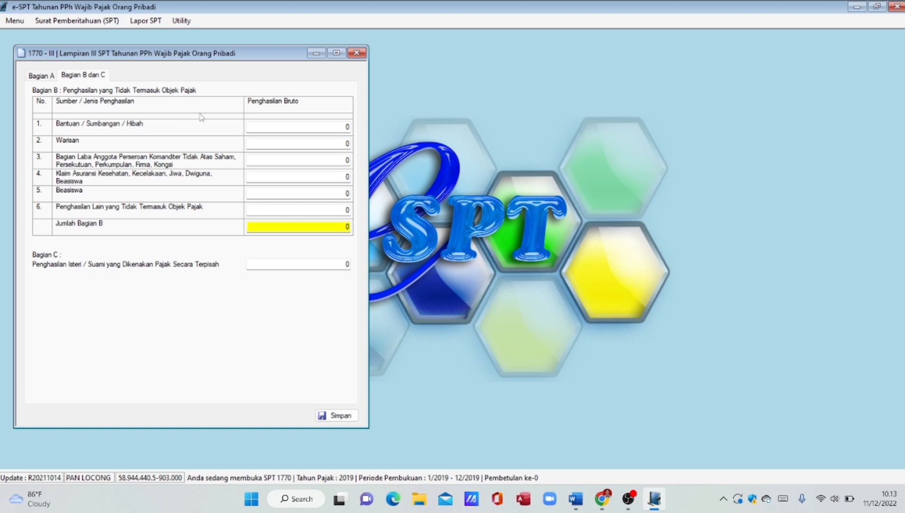
- Enter 25.000.000 partnership profit share in Bagian B row 3, save, and close Lampiran III
{"action": "left_click", "coordinate": [347, 159]}
{"action": "key", "text": "BackSpace"}
{"action": "type", "text": "25.000.0"}
{"action": "type", "text": "00"}
{"action": "key", "text": "Tab"}
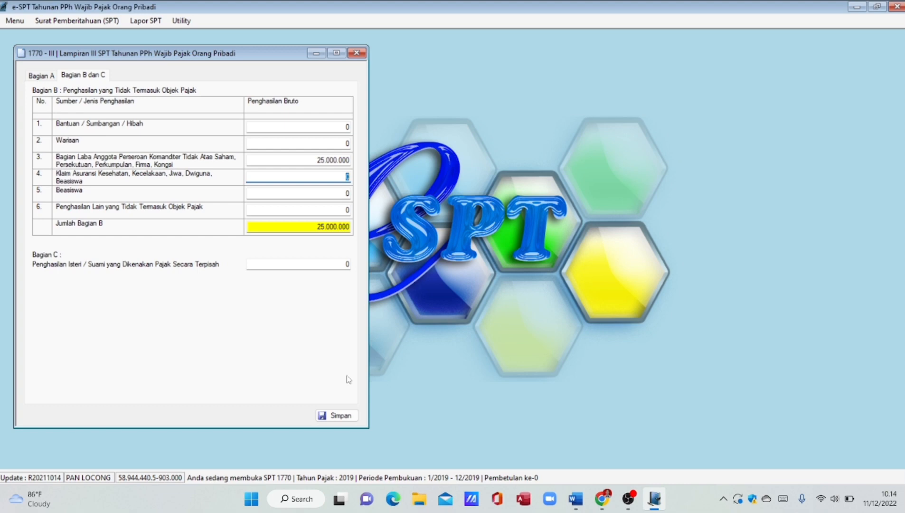
{"action": "left_click", "coordinate": [352, 419]}
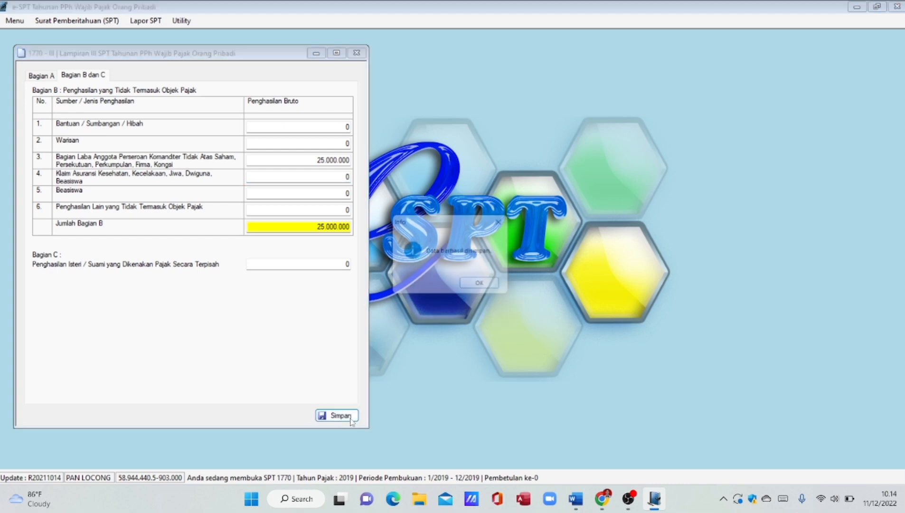
{"action": "left_click", "coordinate": [485, 289]}
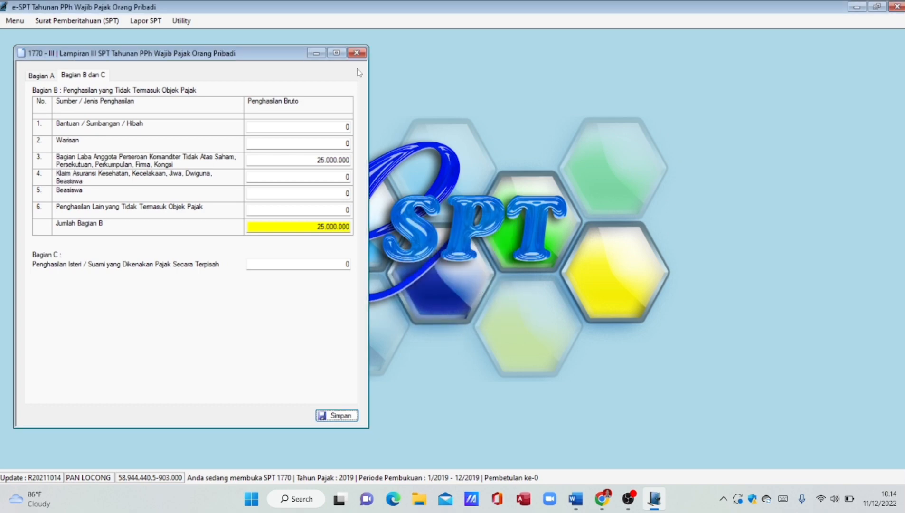
{"action": "left_click", "coordinate": [356, 53]}
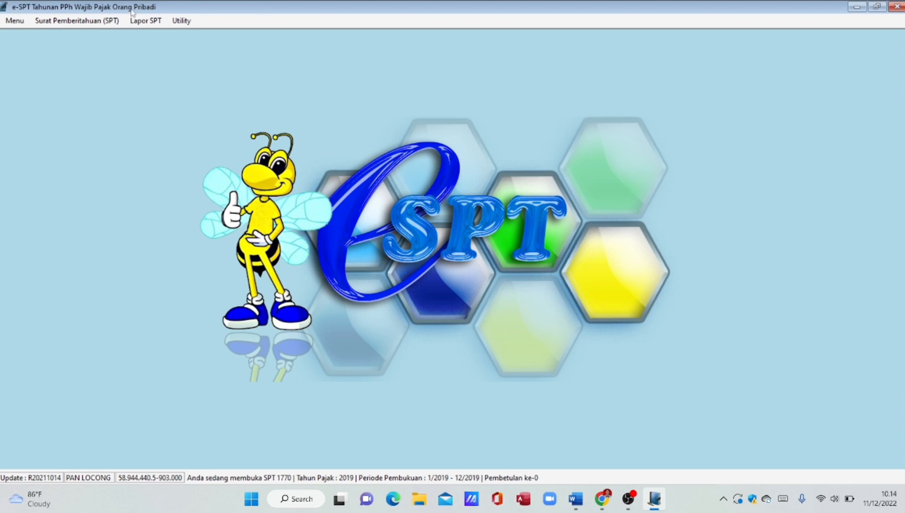
- Open Lampiran II from the SPT 1770 menu
{"action": "left_click", "coordinate": [102, 20]}
{"action": "mouse_move", "coordinate": [91, 77]}
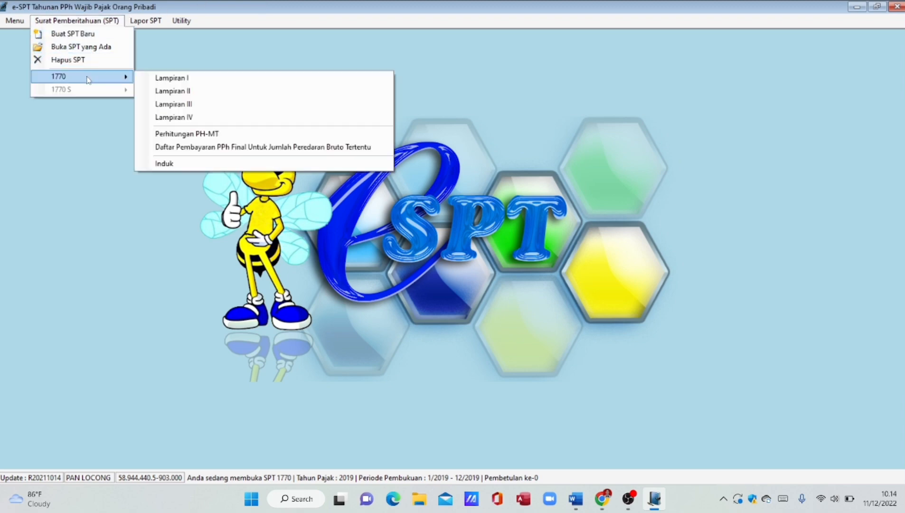
{"action": "left_click", "coordinate": [178, 92]}
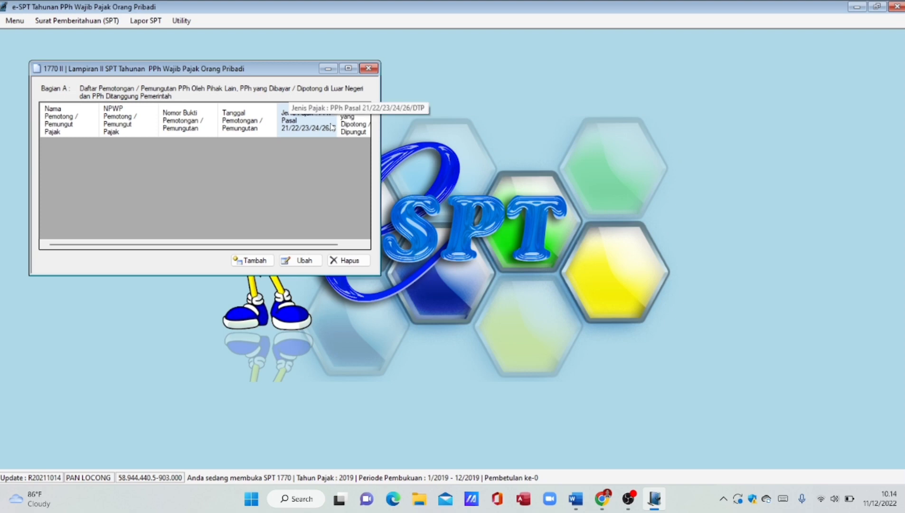
- Start a withholding slip from PT Bali Dewata with its NPWP, slip number and date 31/12/2019
{"action": "left_click", "coordinate": [251, 262]}
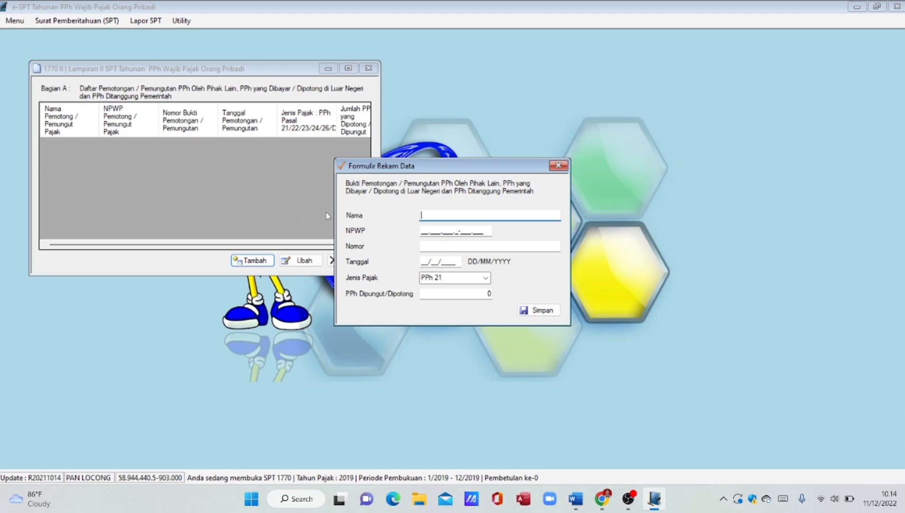
{"action": "type", "text": "PT Bali Dewata"}
{"action": "left_click", "coordinate": [423, 232]}
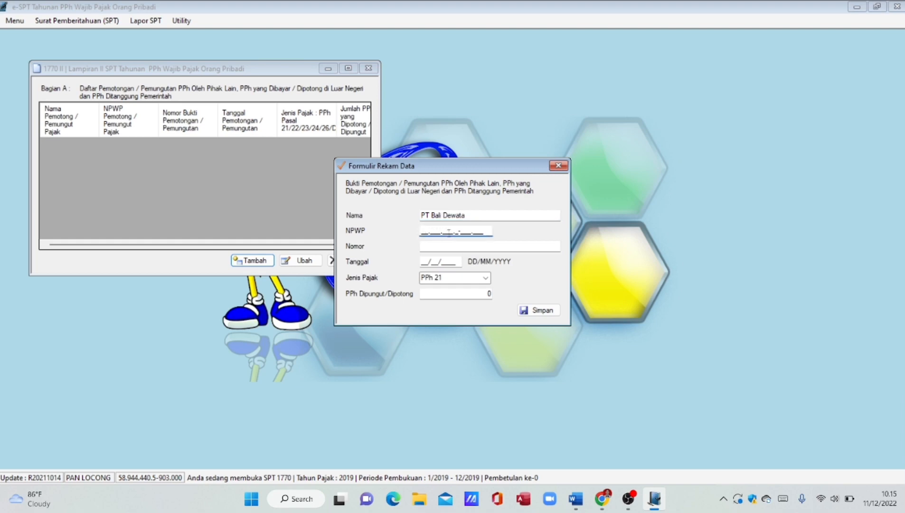
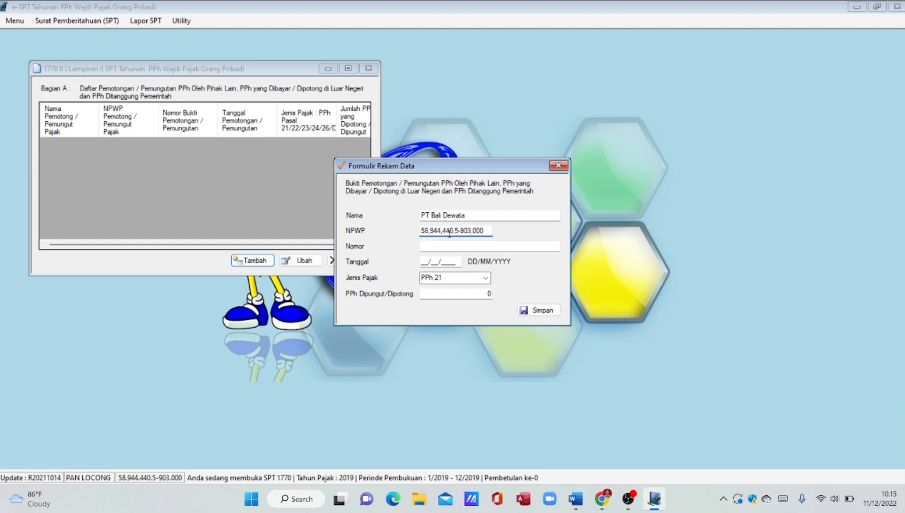
{"action": "left_click", "coordinate": [448, 247]}
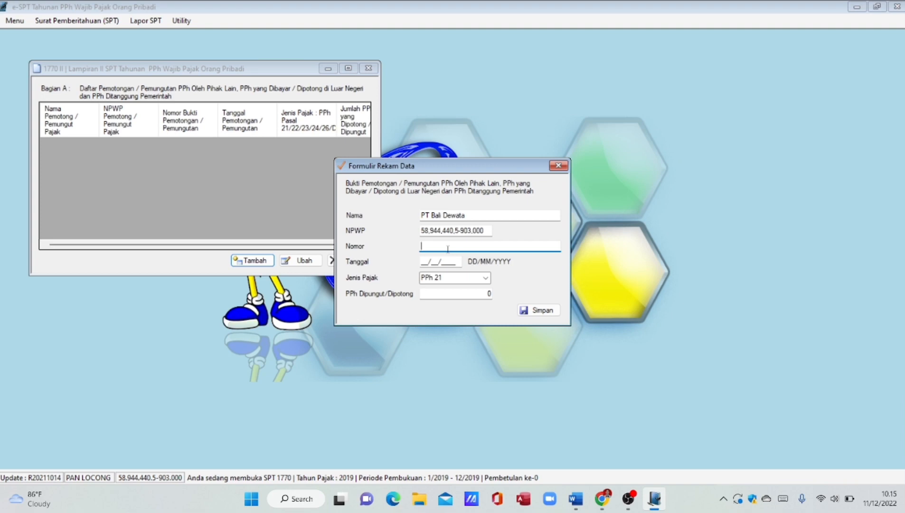
{"action": "type", "text": "1721 A - 1 No. 05"}
{"action": "left_click", "coordinate": [426, 262]}
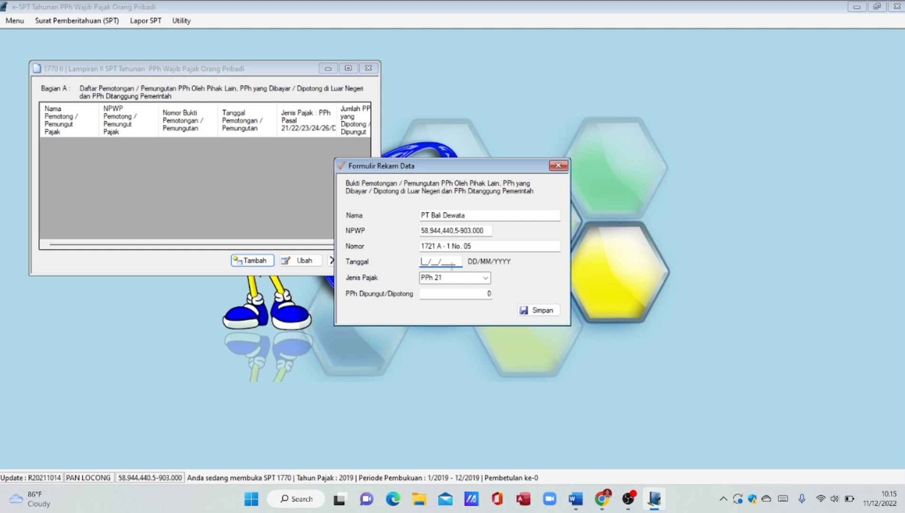
{"action": "type", "text": "31/12/2019"}
{"action": "key", "text": "BackSpace"}
{"action": "type", "text": "9"}
- Enter the 60.000 PPh 21 withheld amount and save the slip
{"action": "left_click", "coordinate": [491, 294]}
{"action": "key", "text": "BackSpace"}
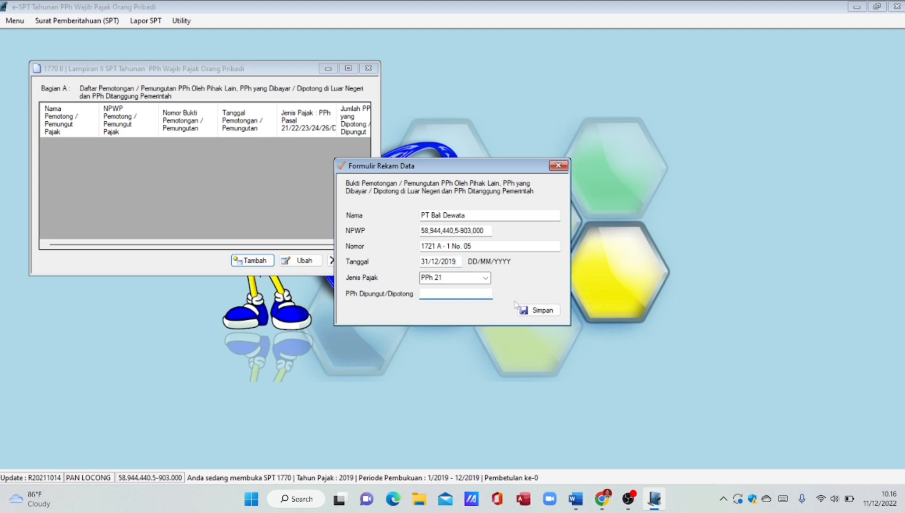
{"action": "type", "text": "60000"}
{"action": "left_click", "coordinate": [462, 277]}
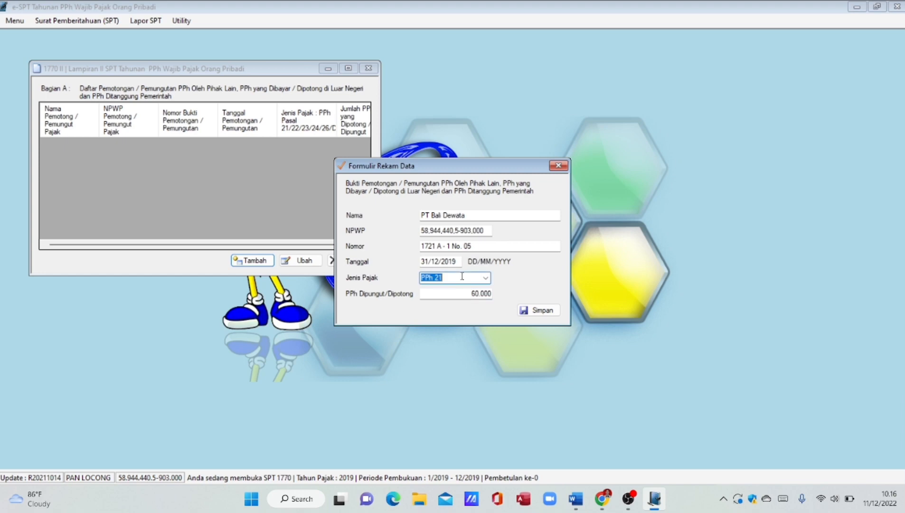
{"action": "left_click", "coordinate": [457, 296]}
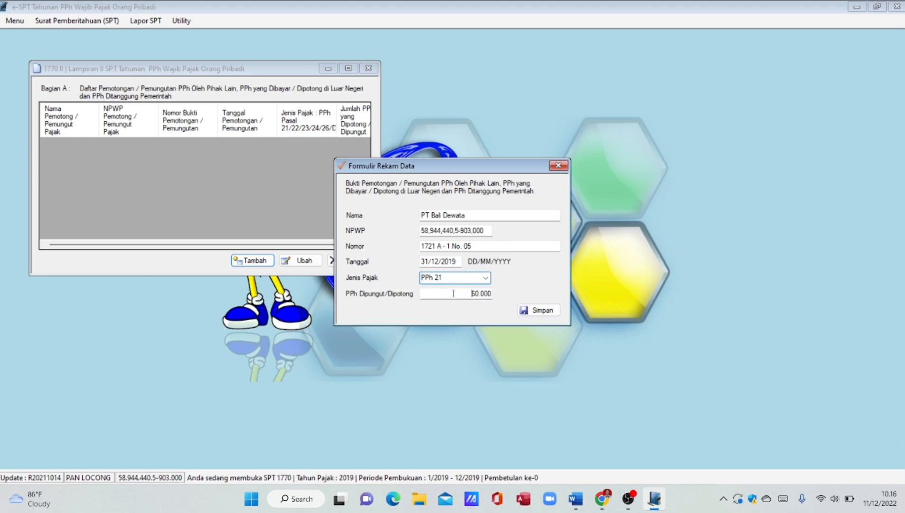
{"action": "left_click", "coordinate": [541, 311]}
{"action": "left_click", "coordinate": [542, 287]}
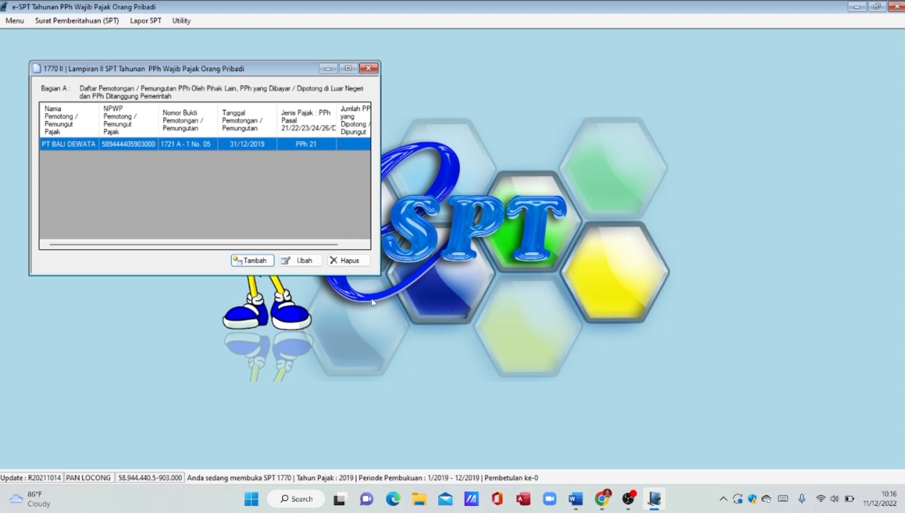
- Start a new Lampiran II slip for Universitas Yuuk Belajar with its NPWP and slip number 1721 A - 1 No. 10
{"action": "left_click", "coordinate": [252, 261]}
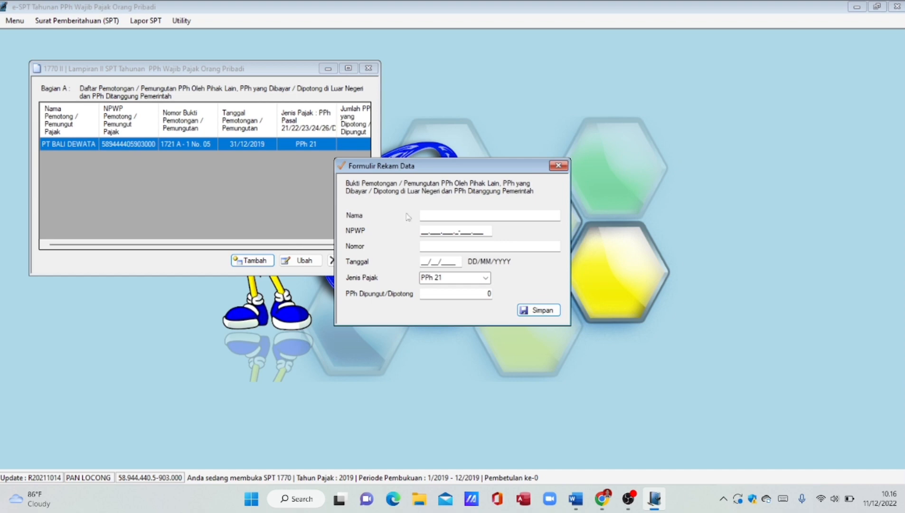
{"action": "left_click", "coordinate": [425, 216]}
{"action": "type", "text": "Un"}
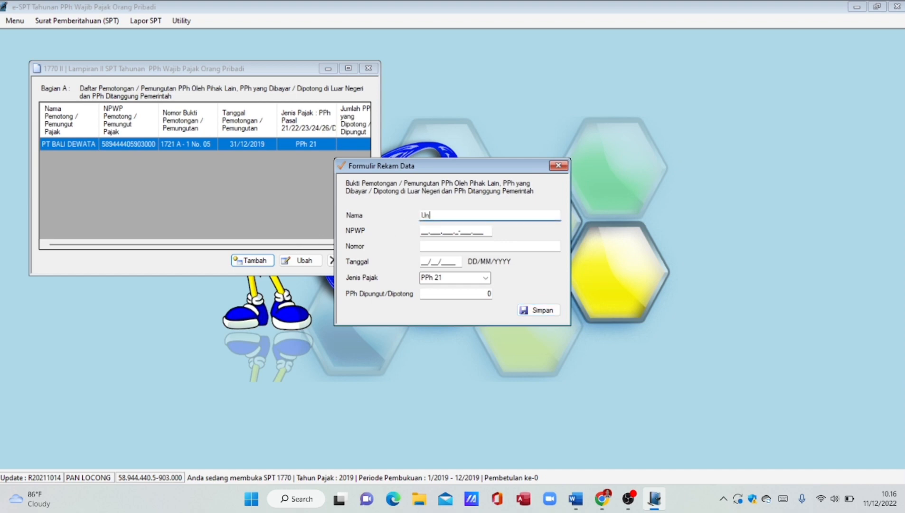
{"action": "type", "text": "iversitas Yuuk Belajar"}
{"action": "key", "text": "Tab"}
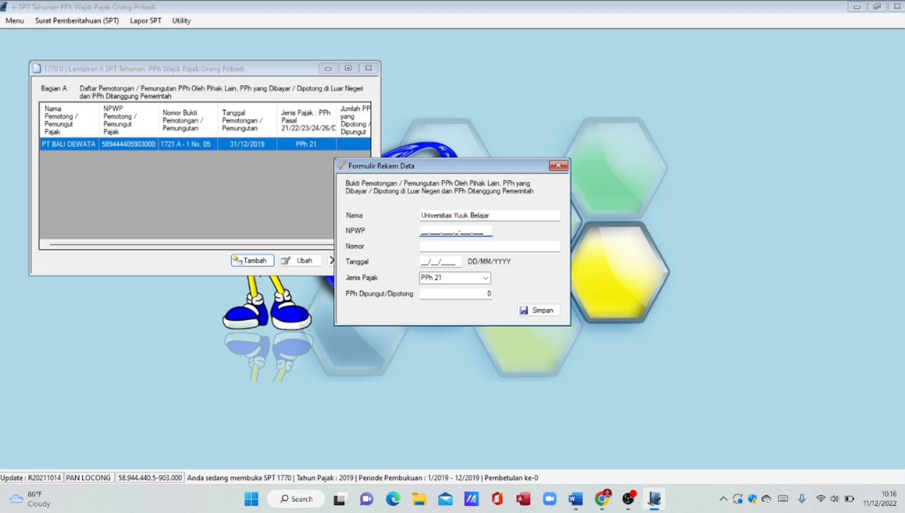
{"action": "left_click", "coordinate": [426, 246]}
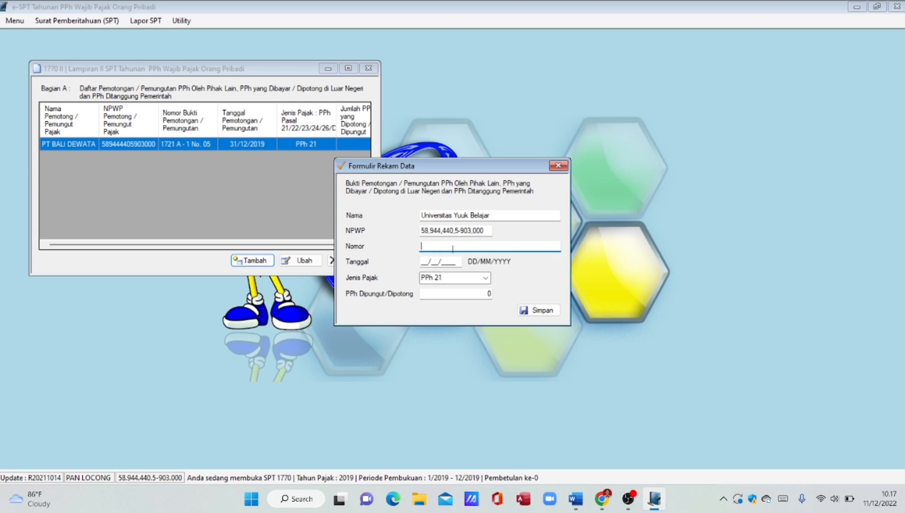
{"action": "type", "text": "1721 A - 1 No. 10"}
- Date the slip 31/12/2019 with 1.379.400 PPh 21 withheld and save it
{"action": "key", "text": "Tab"}
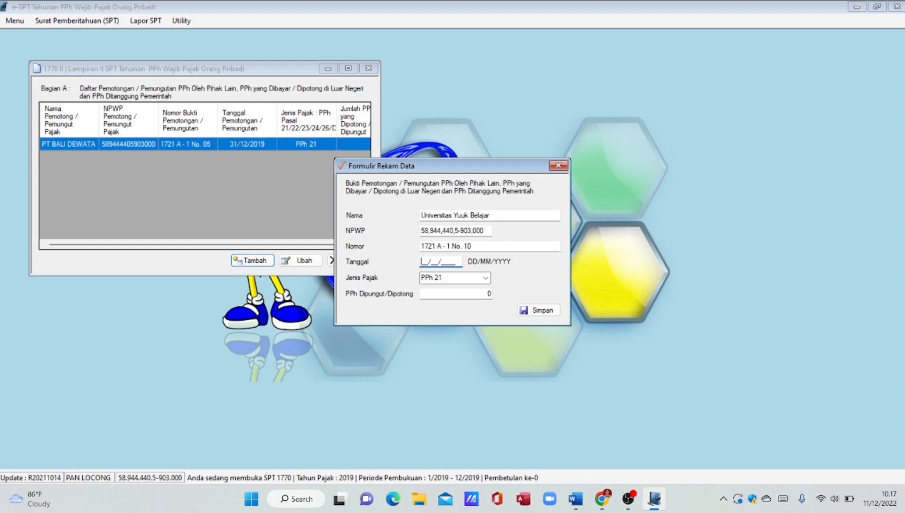
{"action": "type", "text": "31/12/2019"}
{"action": "left_click", "coordinate": [492, 293]}
{"action": "type", "text": "1"}
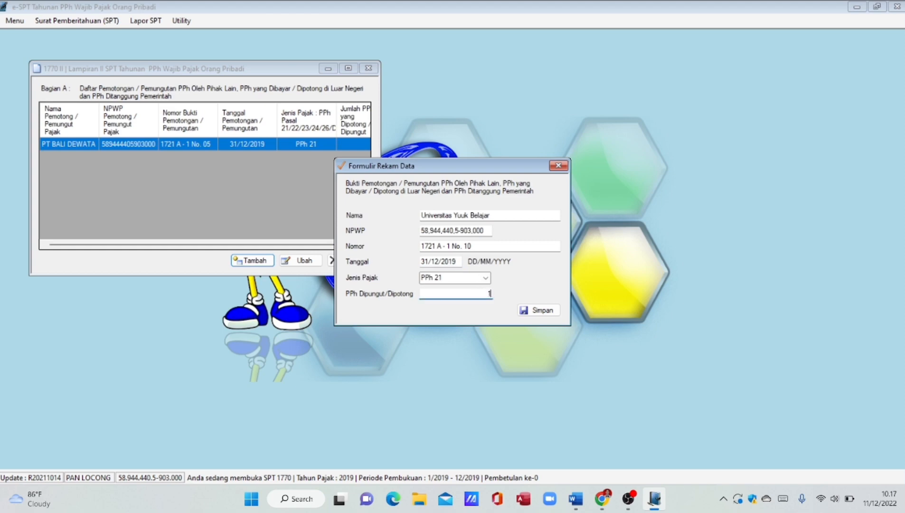
{"action": "type", "text": "379400"}
{"action": "left_click", "coordinate": [455, 278]}
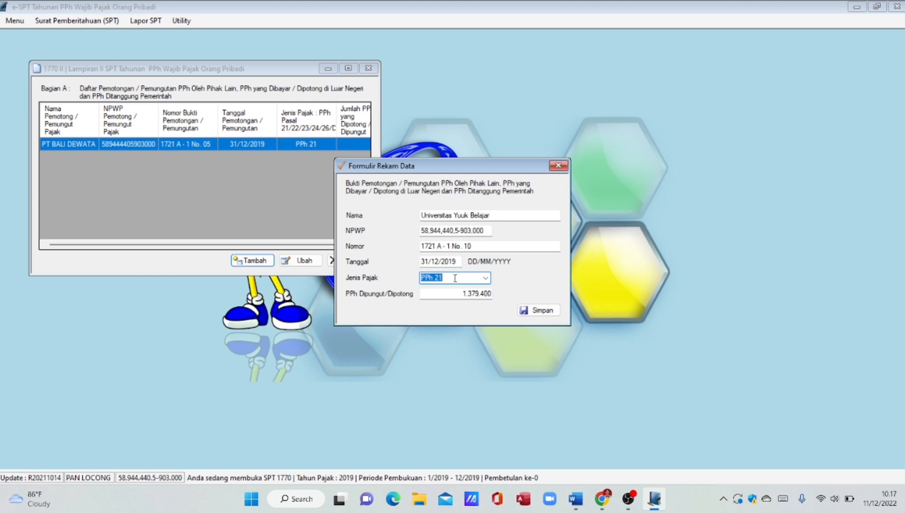
{"action": "left_click", "coordinate": [550, 313]}
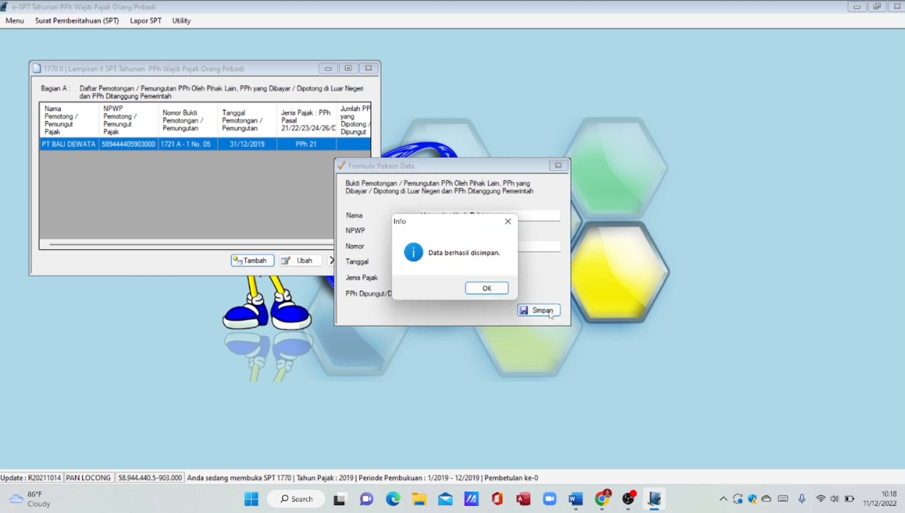
{"action": "left_click", "coordinate": [489, 288]}
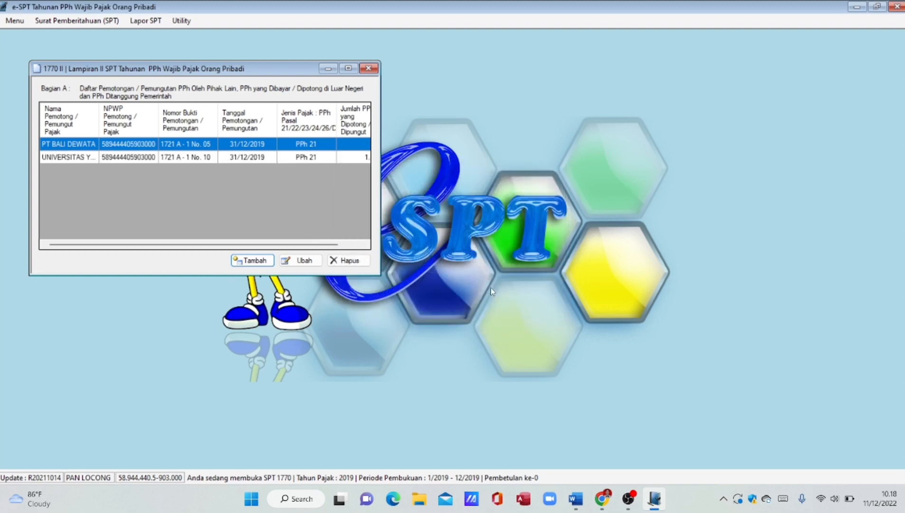
- Start a new slip for Instansi Departemen Dalam Negeri with its NPWP and slip number 09/22/X/19
{"action": "left_click", "coordinate": [258, 261]}
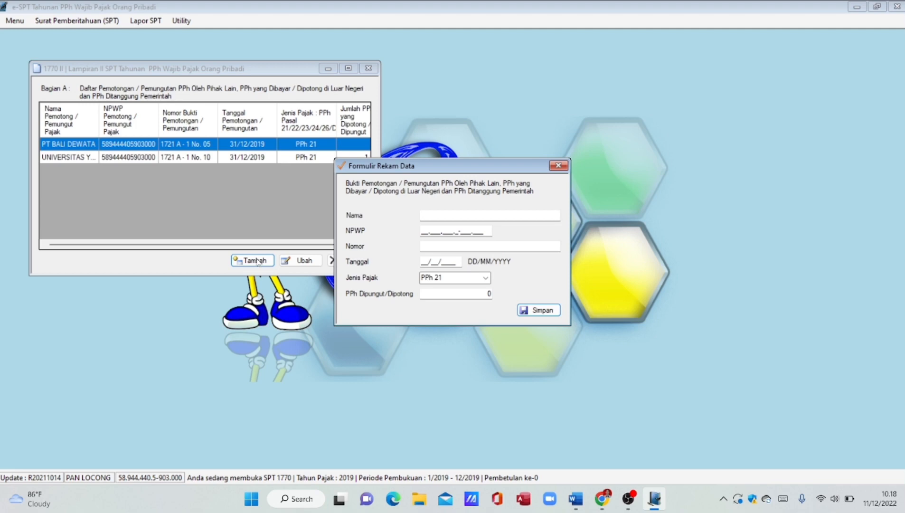
{"action": "left_click", "coordinate": [439, 216]}
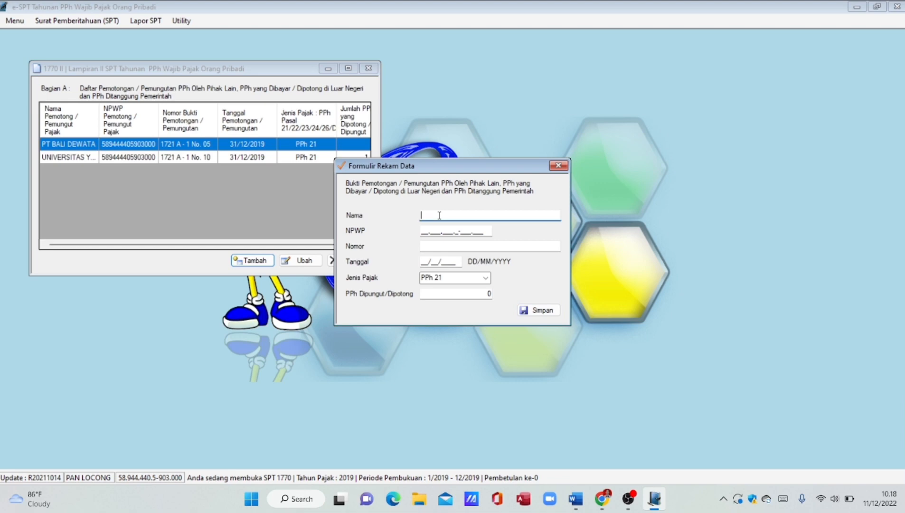
{"action": "type", "text": "Insta"}
{"action": "type", "text": "nsi De"}
{"action": "type", "text": "partemen D"}
{"action": "type", "text": "alam N"}
{"action": "type", "text": "r"}
{"action": "type", "text": "eri"}
{"action": "key", "text": "Tab"}
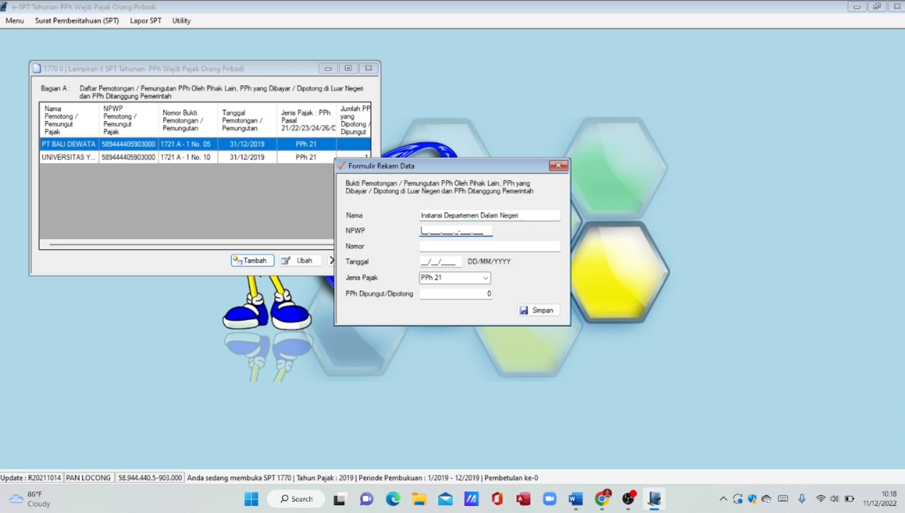
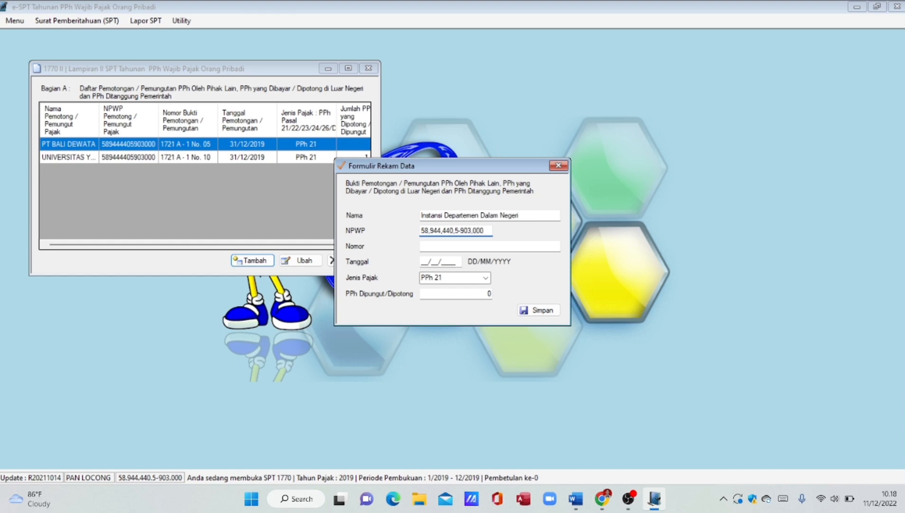
{"action": "left_click", "coordinate": [428, 247]}
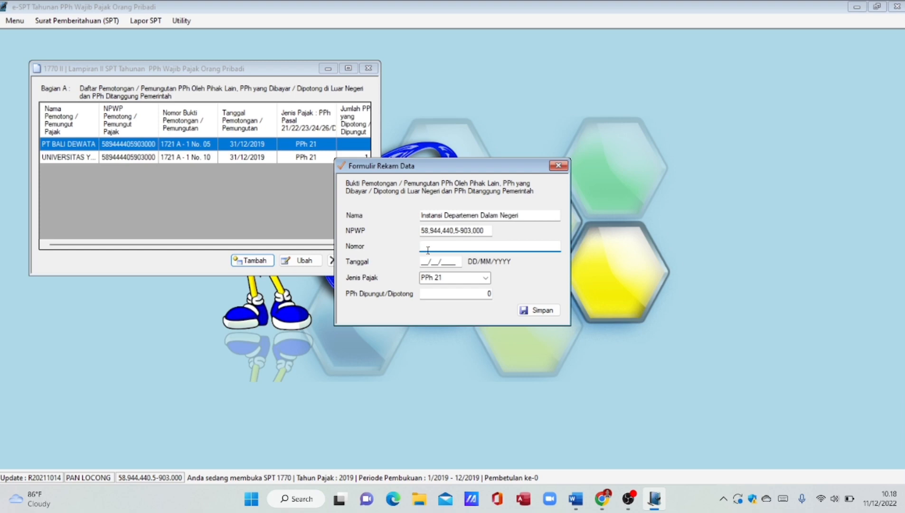
{"action": "type", "text": "09/22/X/19"}
- Date it 05/10/2019 as PPh 22 with 2.250.000 withheld, save it, and start another blank slip
{"action": "left_click", "coordinate": [421, 263]}
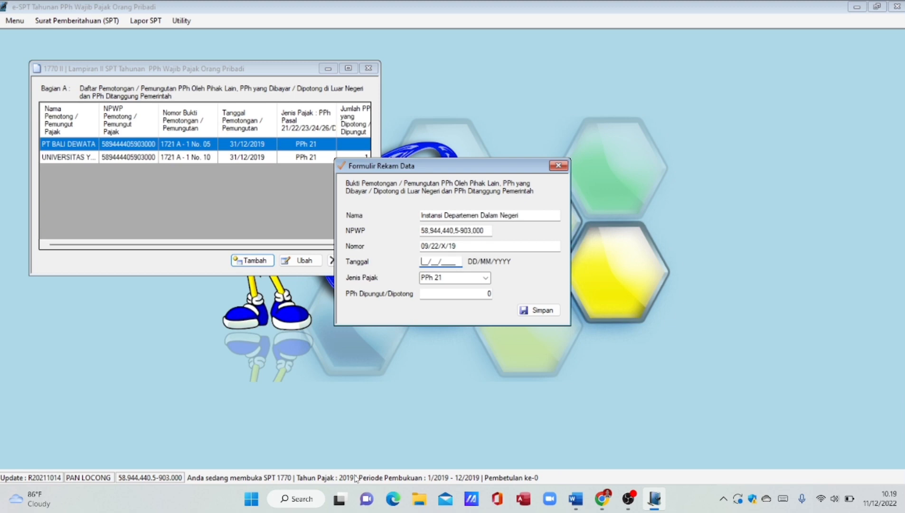
{"action": "type", "text": "5"}
{"action": "key", "text": "BackSpace"}
{"action": "type", "text": "05/10/2019"}
{"action": "key", "text": "Tab"}
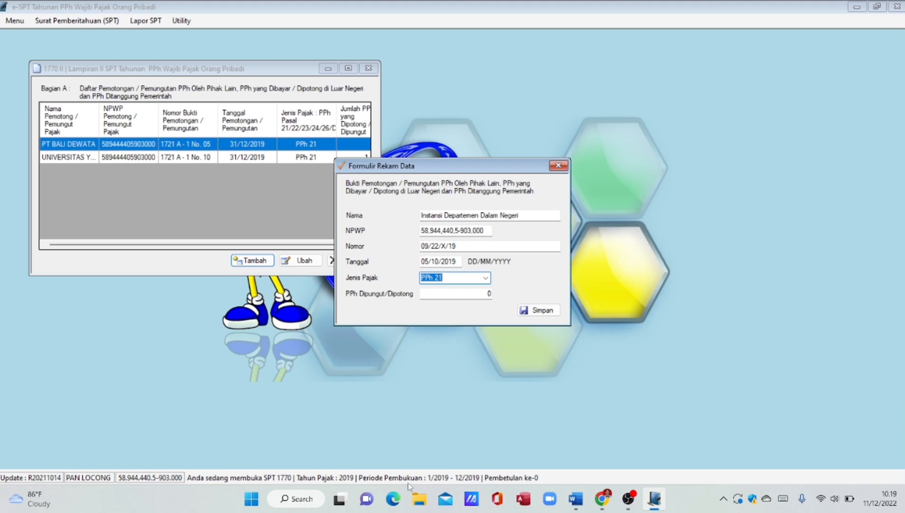
{"action": "left_click", "coordinate": [486, 284]}
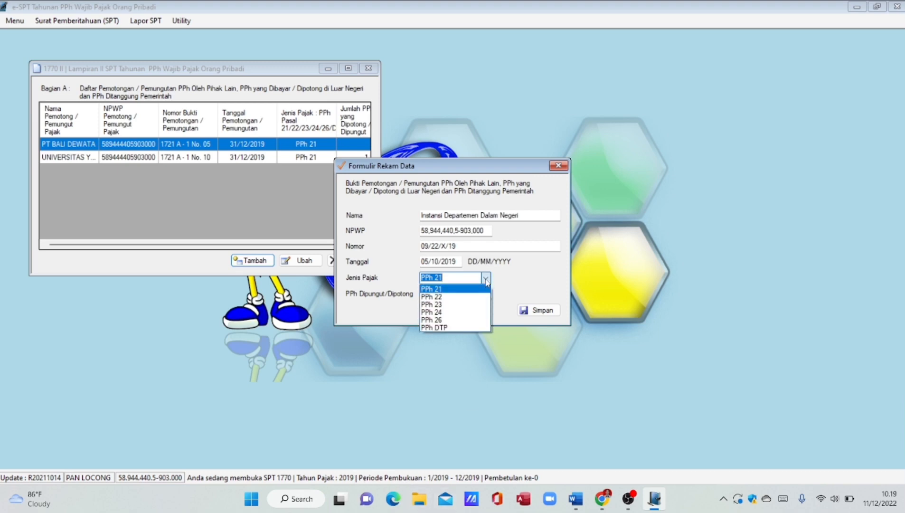
{"action": "left_click", "coordinate": [471, 296]}
{"action": "left_click", "coordinate": [463, 295]}
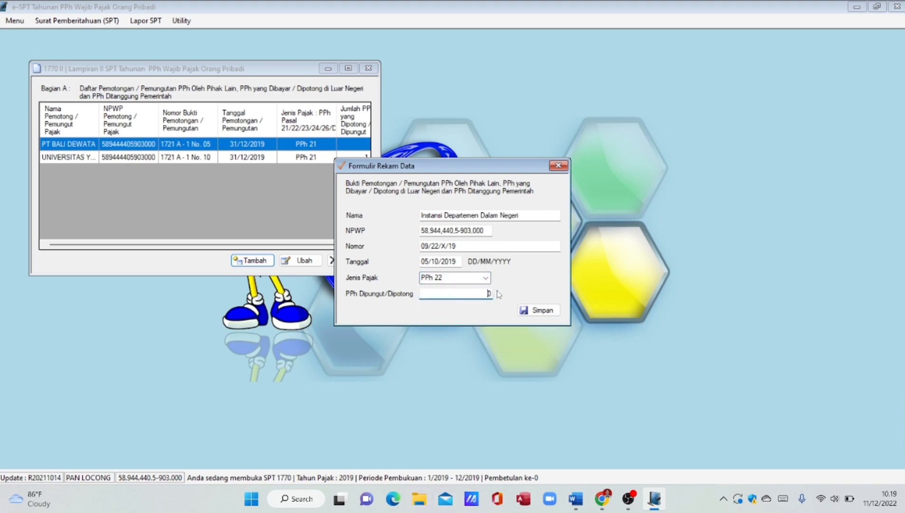
{"action": "key", "text": "BackSpace"}
{"action": "type", "text": "2250000"}
{"action": "left_click", "coordinate": [458, 278]}
{"action": "left_click", "coordinate": [545, 312]}
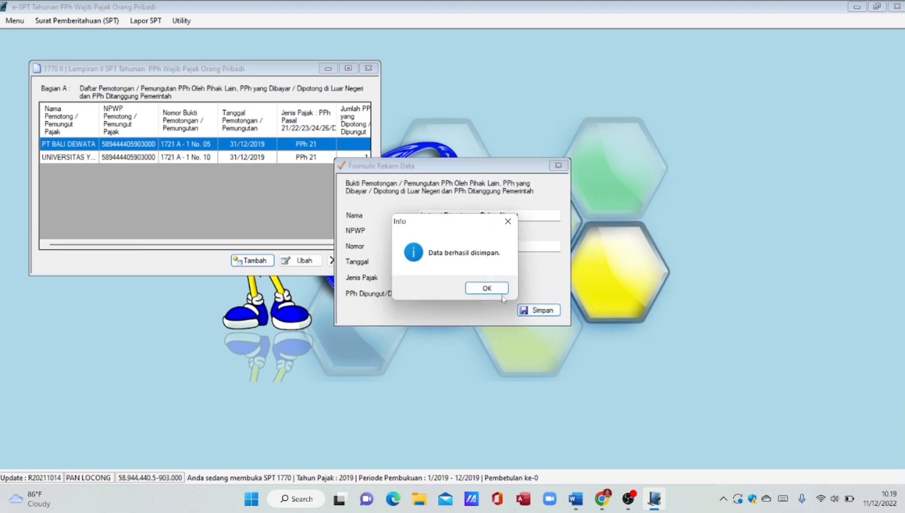
{"action": "left_click", "coordinate": [494, 288]}
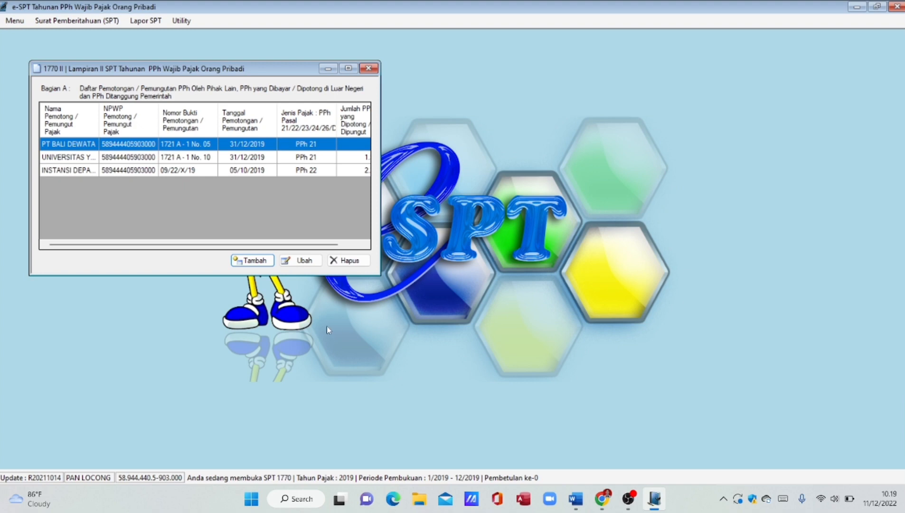
{"action": "left_click", "coordinate": [251, 262]}
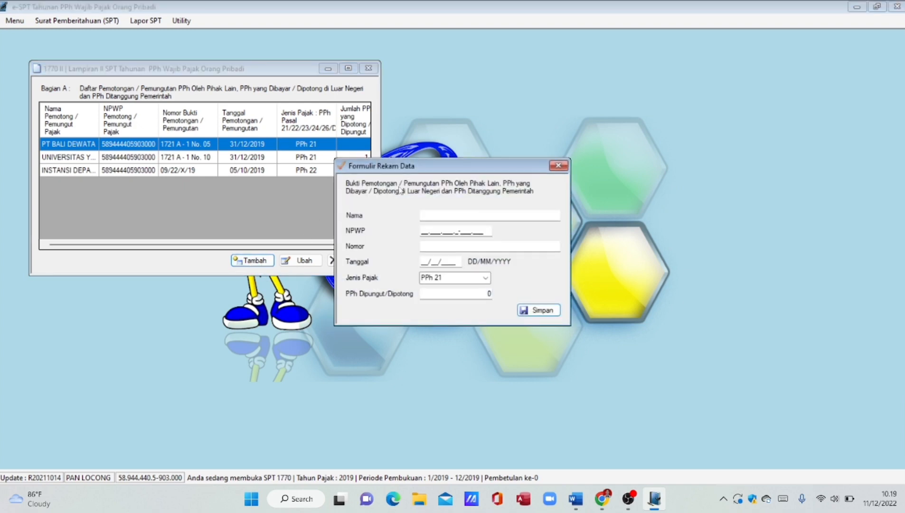
{"action": "left_click", "coordinate": [450, 220]}
- Enter PT Van Sinar as withholder with its NPWP and slip number 03/23/VII/19
{"action": "type", "text": "P"}
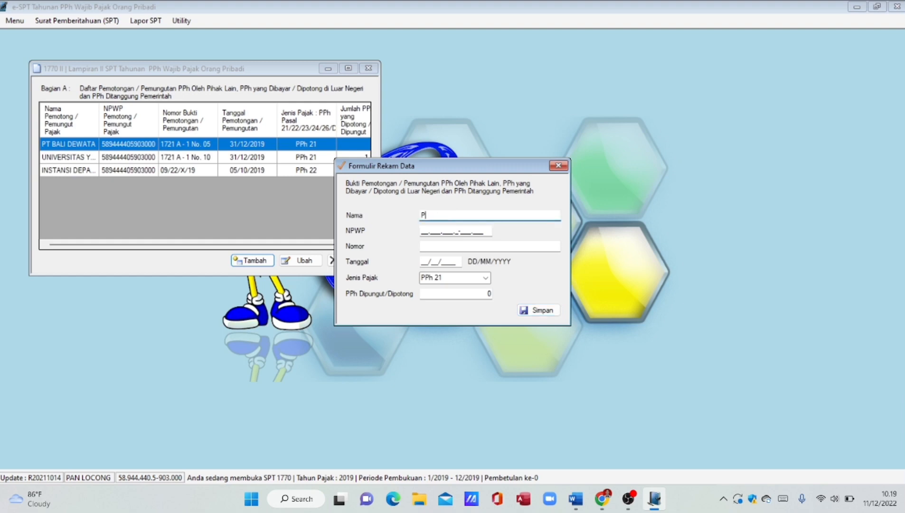
{"action": "type", "text": "T Van Sinar"}
{"action": "key", "text": "Tab"}
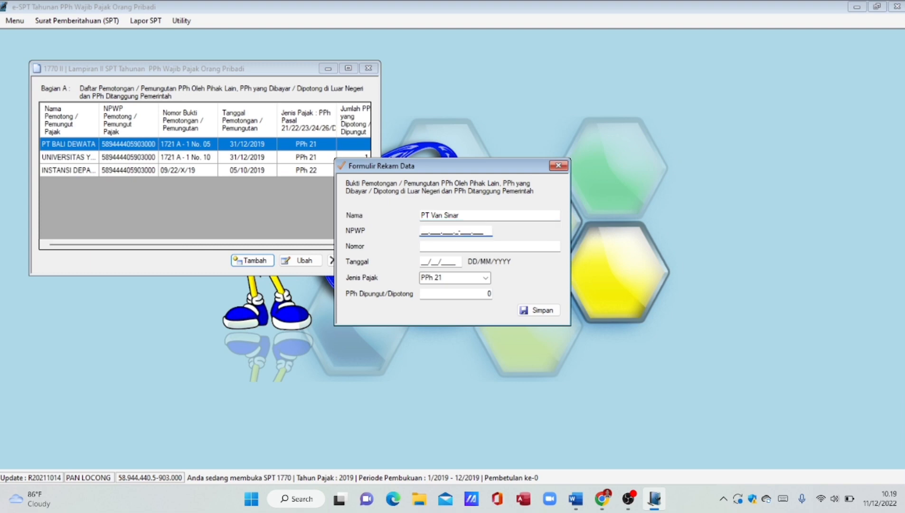
{"action": "left_click", "coordinate": [445, 246]}
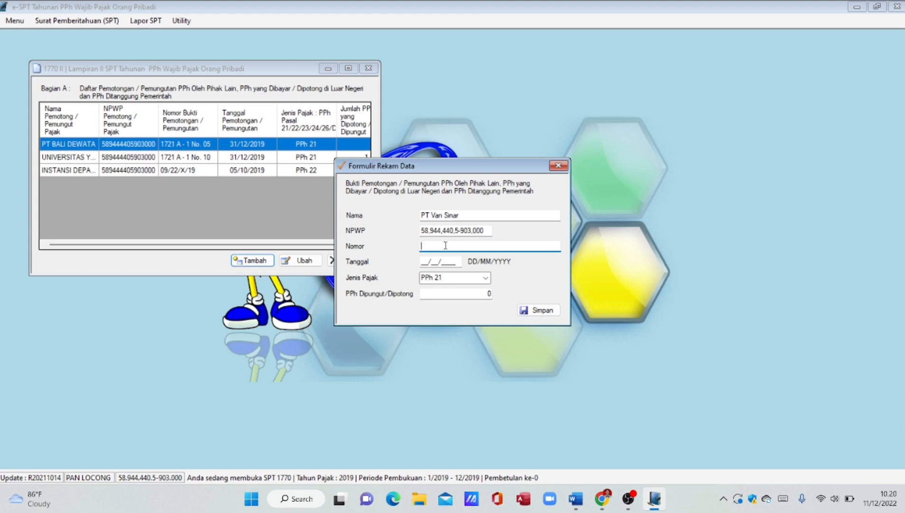
{"action": "type", "text": "03/23/"}
{"action": "type", "text": "VII/19"}
- Date it 09/09/2019 as PPh 23 with 2.250.000 withheld, save it, and close Lampiran II
{"action": "left_click", "coordinate": [441, 262]}
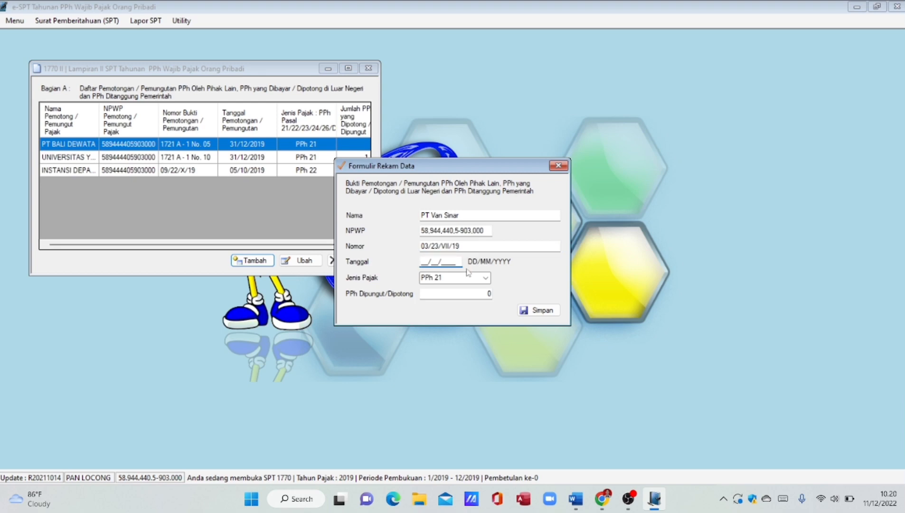
{"action": "type", "text": "09/09/2019"}
{"action": "left_click", "coordinate": [486, 278]}
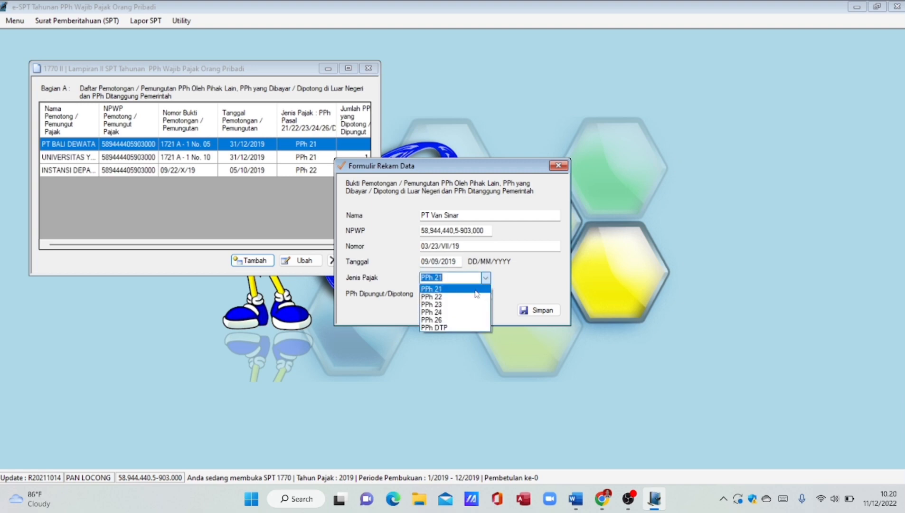
{"action": "left_click", "coordinate": [468, 305]}
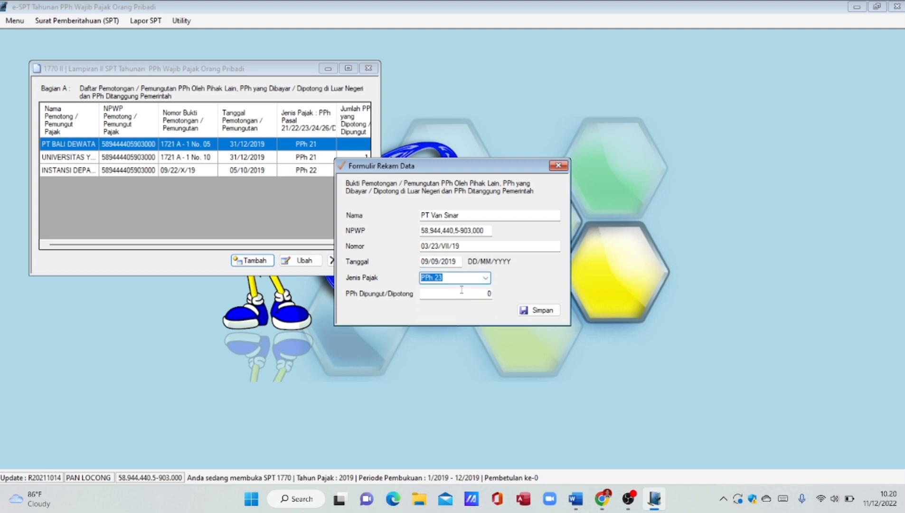
{"action": "left_click", "coordinate": [464, 293]}
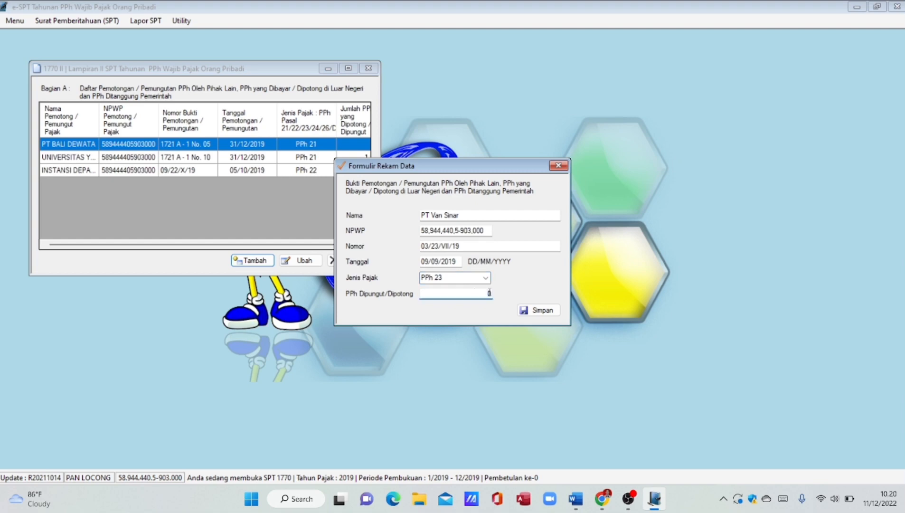
{"action": "key", "text": "BackSpace"}
{"action": "type", "text": "2.250."}
{"action": "type", "text": "0000"}
{"action": "left_click", "coordinate": [461, 275]}
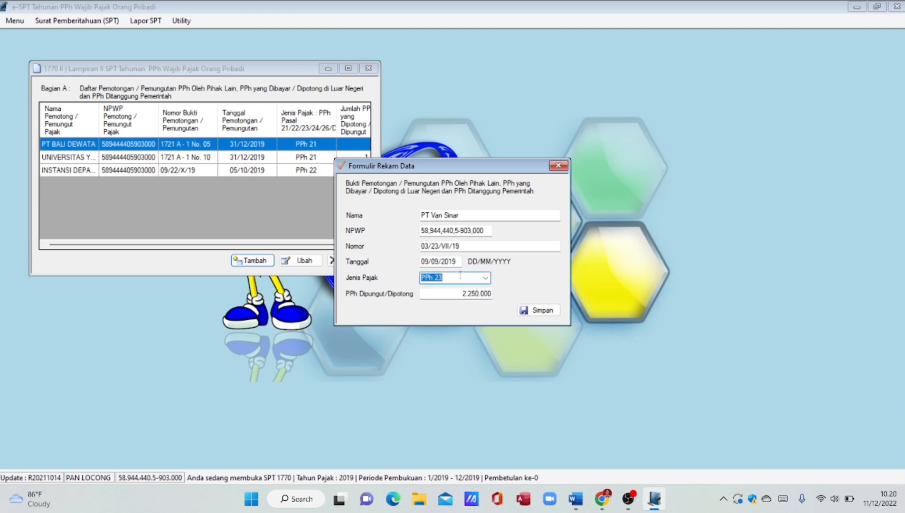
{"action": "left_click", "coordinate": [551, 310]}
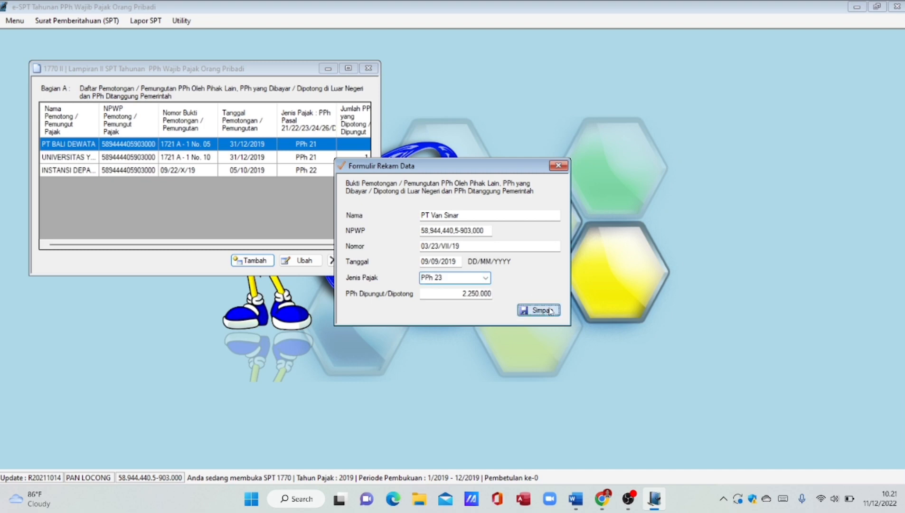
{"action": "left_click", "coordinate": [500, 296]}
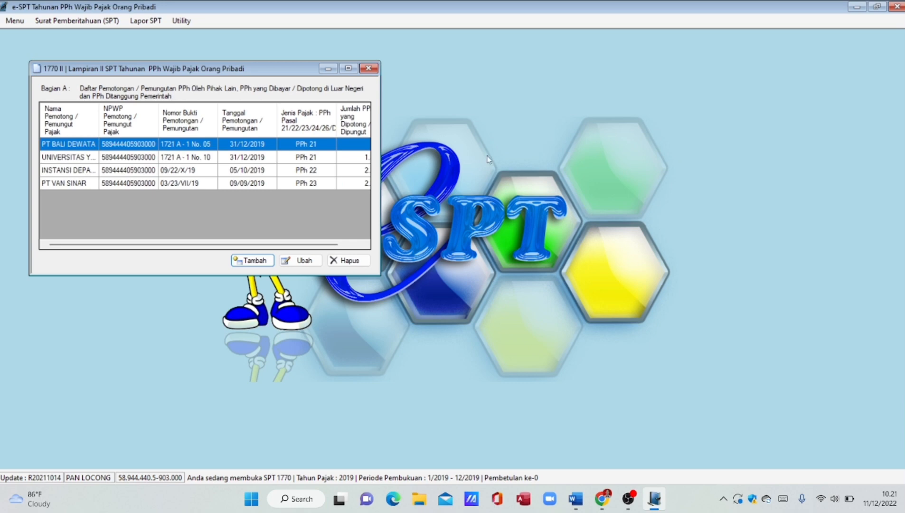
{"action": "left_click", "coordinate": [371, 69]}
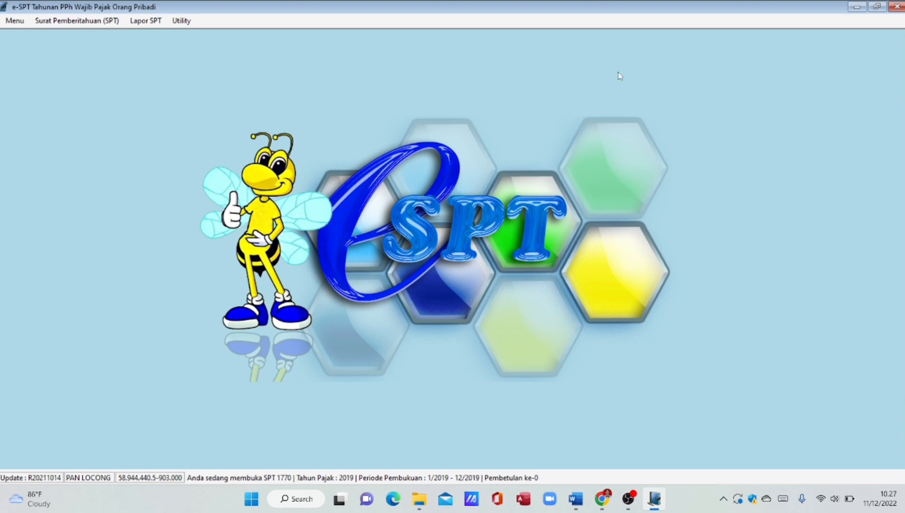
- Open Lampiran I of the 1770 return from the Surat Pemberitahuan (SPT) menu
{"action": "left_click", "coordinate": [116, 22]}
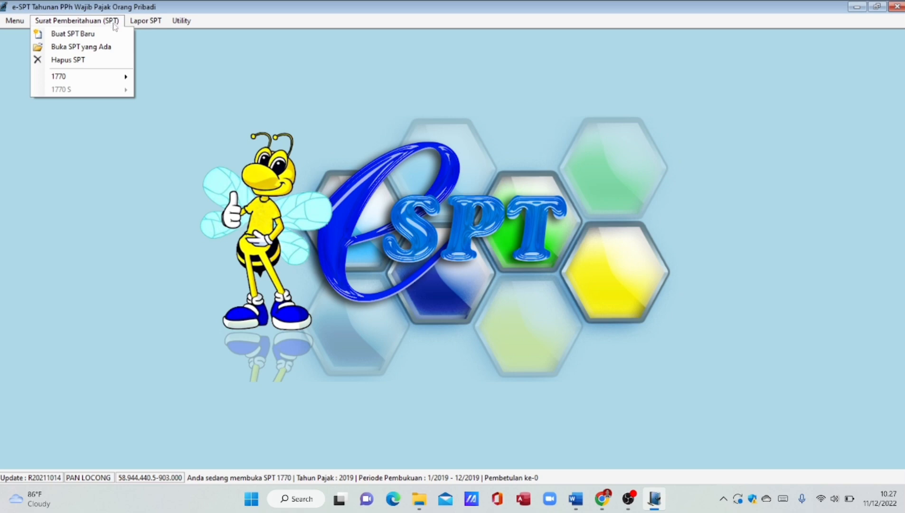
{"action": "mouse_move", "coordinate": [117, 78]}
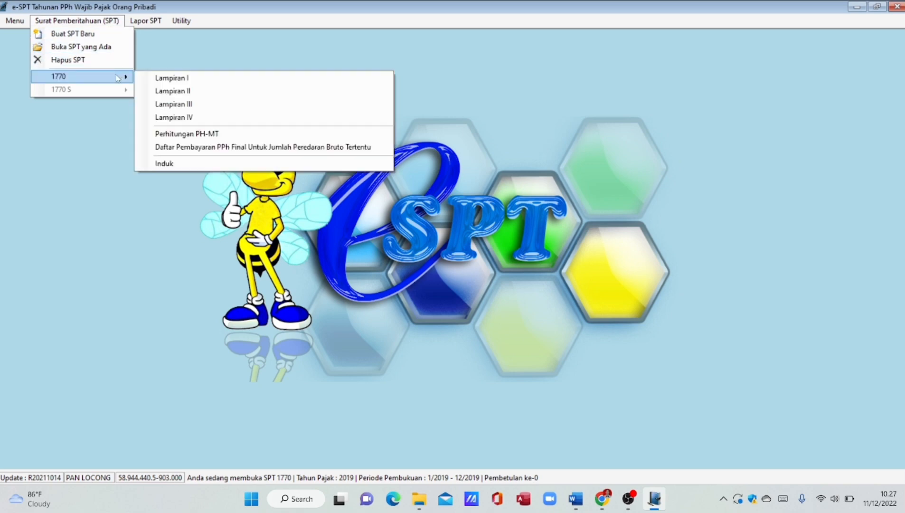
{"action": "left_click", "coordinate": [185, 80]}
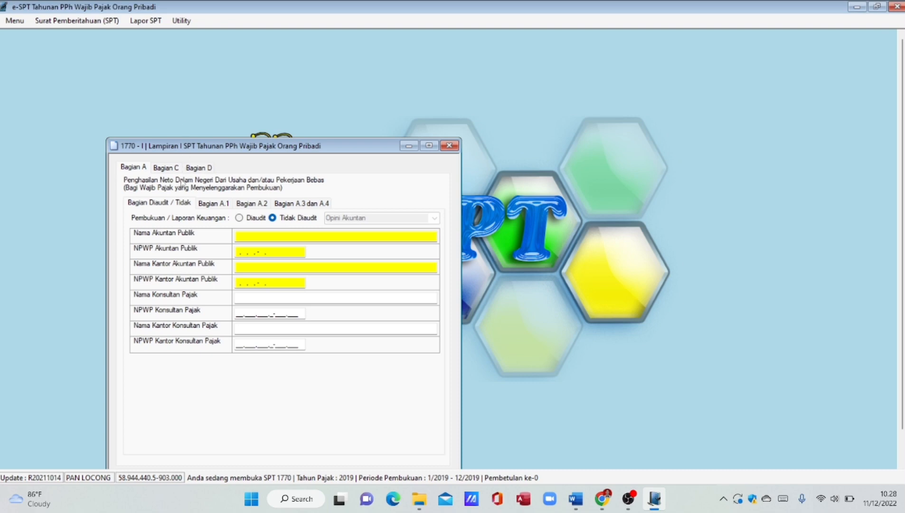
- In Bagian A.1, enter turnover 5.125.000.000, cost of goods 4.150.000.000 and business expenses 728.000.000
{"action": "left_click", "coordinate": [217, 205]}
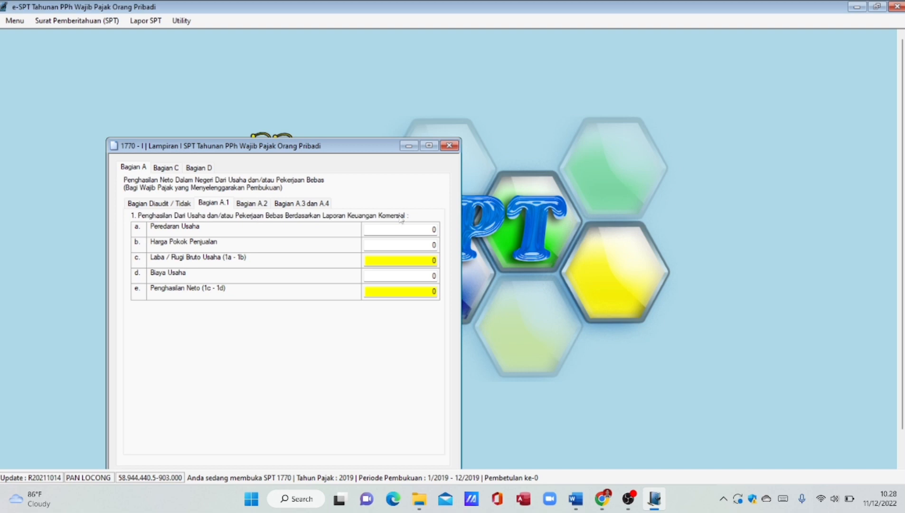
{"action": "left_click", "coordinate": [435, 229]}
{"action": "type", "text": "5."}
{"action": "type", "text": "125.0"}
{"action": "type", "text": "00.000"}
{"action": "key", "text": "Tab"}
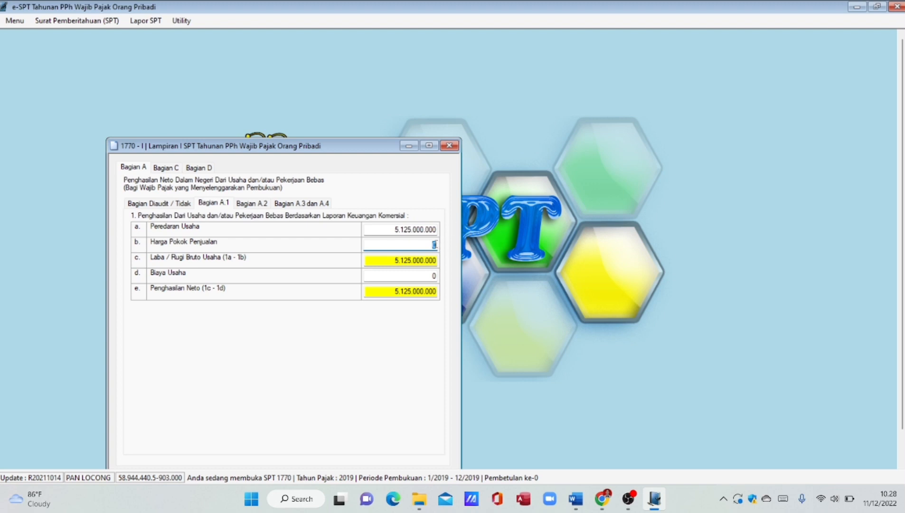
{"action": "type", "text": "4."}
{"action": "type", "text": "150.000.0"}
{"action": "type", "text": "00"}
{"action": "key", "text": "Tab"}
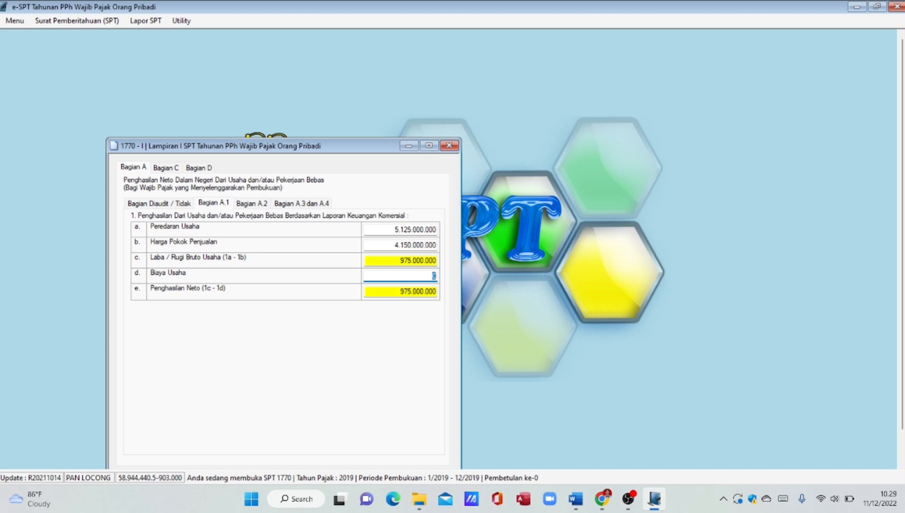
{"action": "left_click", "coordinate": [434, 276]}
{"action": "key", "text": "BackSpace"}
{"action": "type", "text": "728000000"}
{"action": "key", "text": "Tab"}
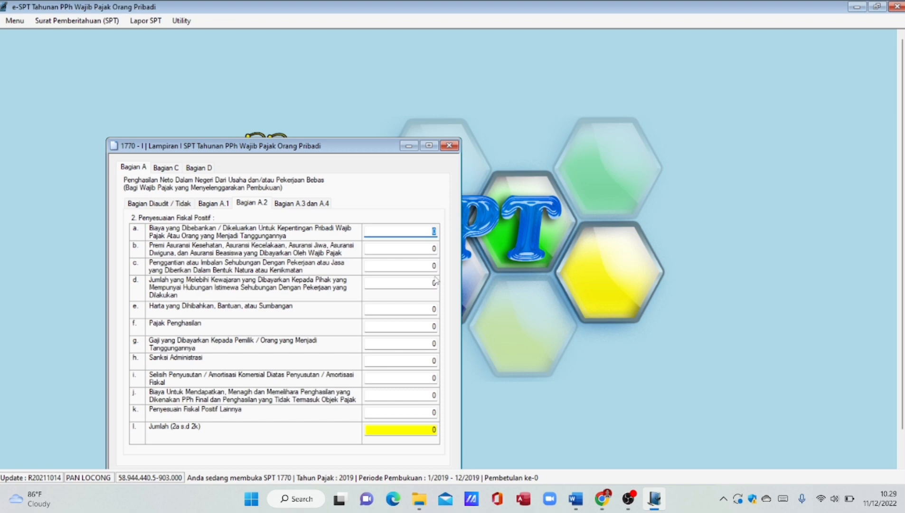
- Save the Bagian A.1 business income figures, then switch to Bagian A.2 positive fiscal adjustments
{"action": "left_click", "coordinate": [213, 203]}
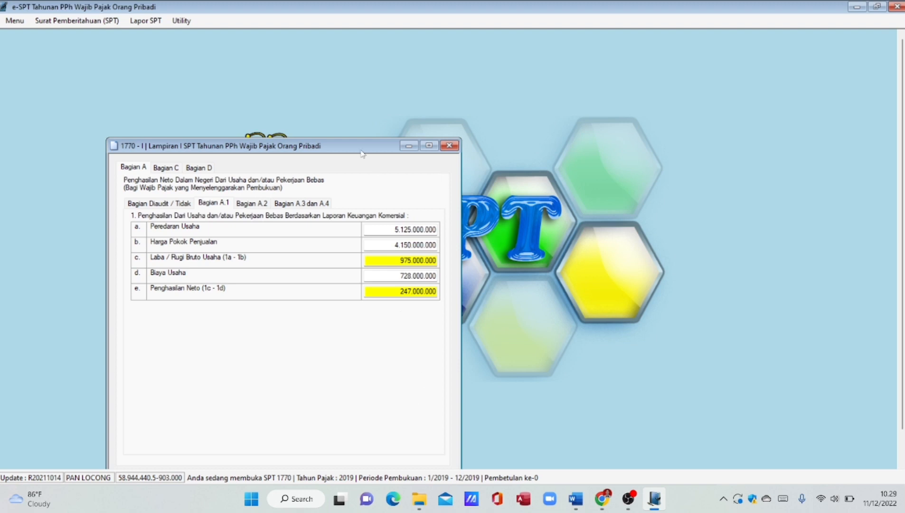
{"action": "left_click_drag", "start_coordinate": [359, 147], "coordinate": [371, 106]}
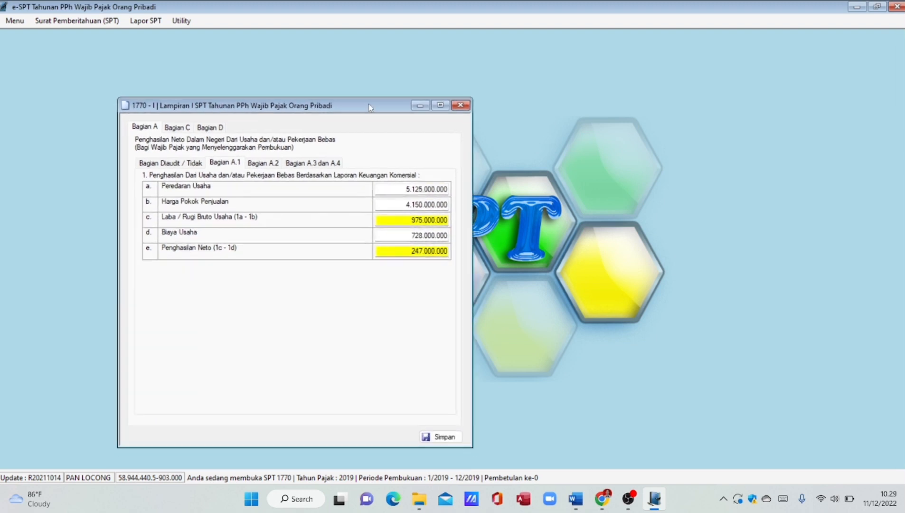
{"action": "left_click", "coordinate": [432, 437]}
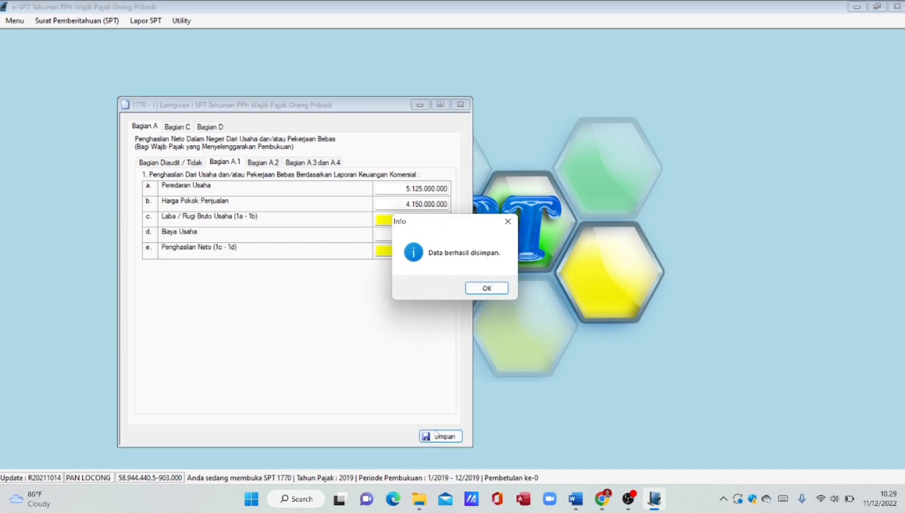
{"action": "left_click", "coordinate": [493, 288]}
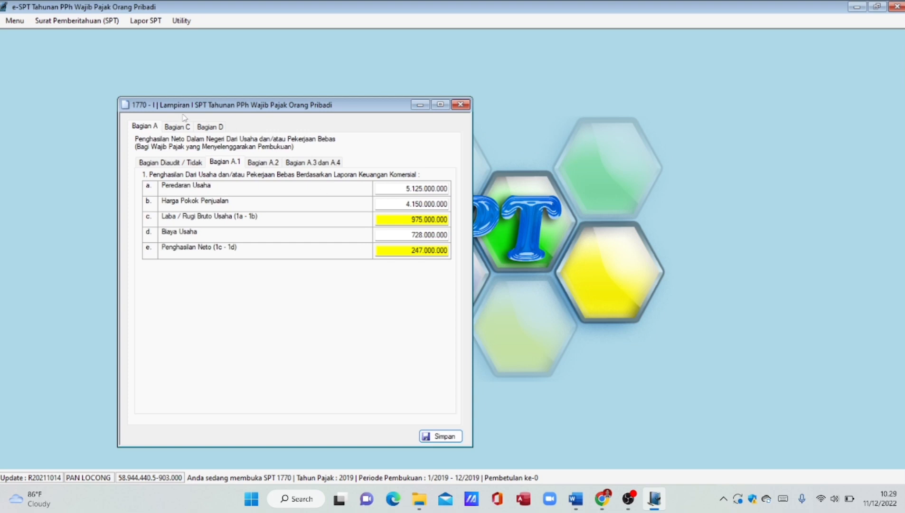
{"action": "left_click", "coordinate": [262, 163]}
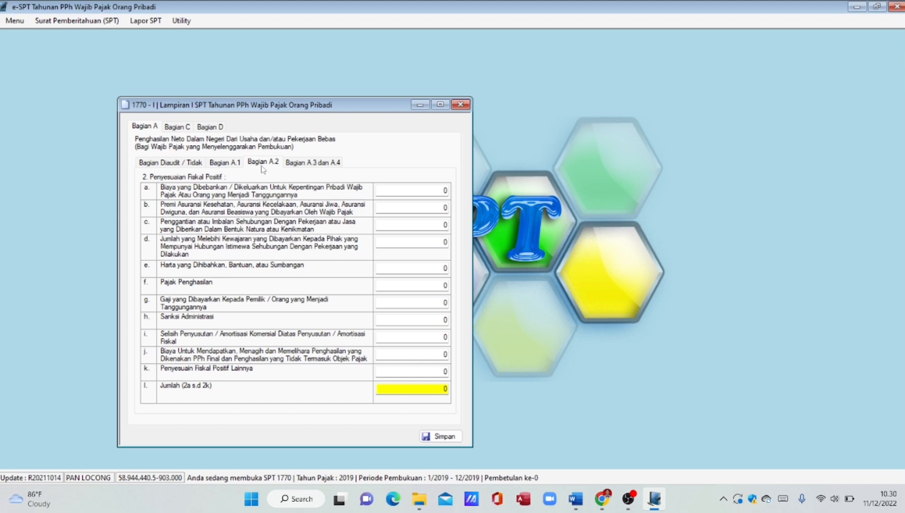
- Enter 38.000.000, 2.500.000 and 33.000.000 as positive fiscal adjustments for items a, b and c
{"action": "left_click", "coordinate": [447, 190]}
{"action": "type", "text": "38000000"}
{"action": "key", "text": "Tab"}
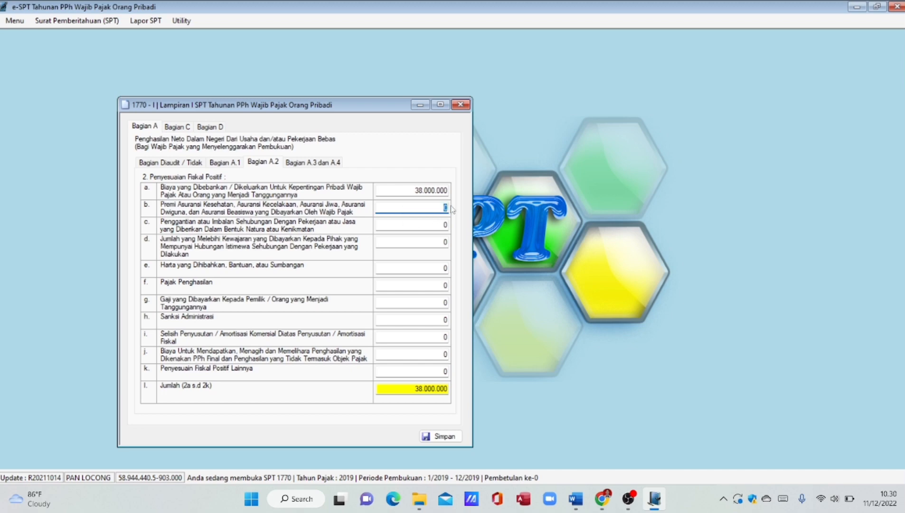
{"action": "type", "text": "2.50"}
{"action": "type", "text": "0.000"}
{"action": "key", "text": "Tab"}
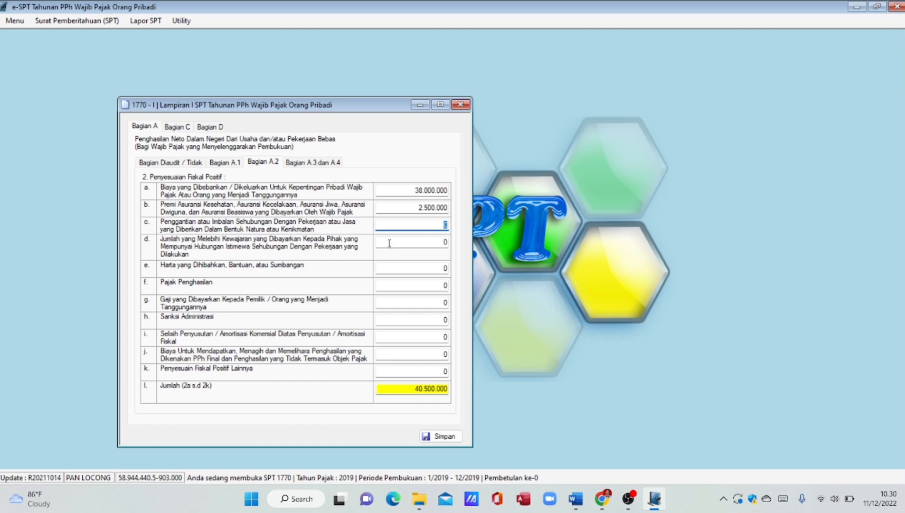
{"action": "key", "text": "BackSpace"}
{"action": "type", "text": "33000000"}
{"action": "key", "text": "Tab"}
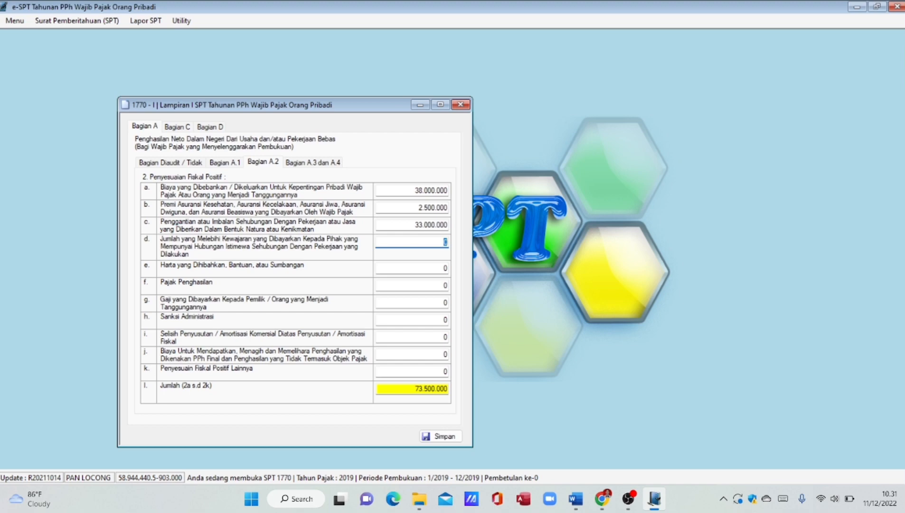
- Enter 1.500.000 in item e (gifts and donations) and 1.500.000 in item h (Sanksi Administrasi)
{"action": "left_click", "coordinate": [448, 268]}
{"action": "key", "text": "BackSpace"}
{"action": "type", "text": "1.500.00"}
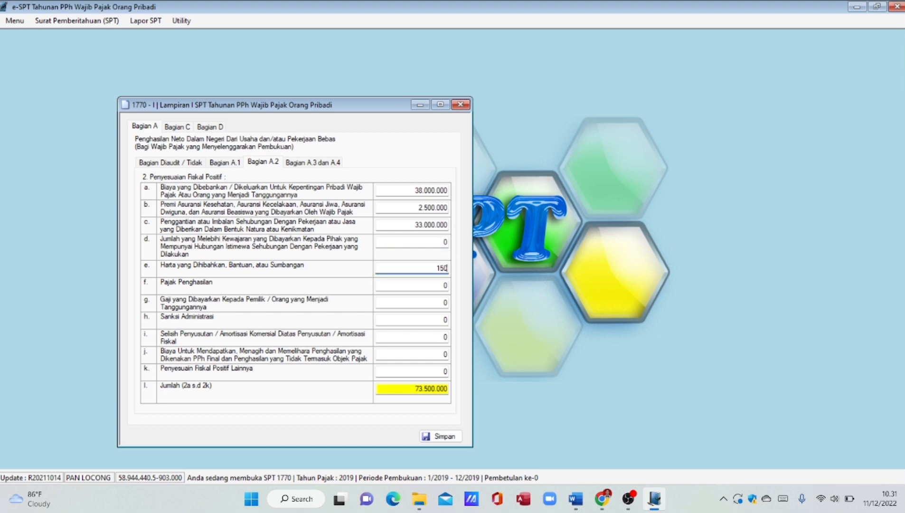
{"action": "type", "text": "0000"}
{"action": "key", "text": "Tab"}
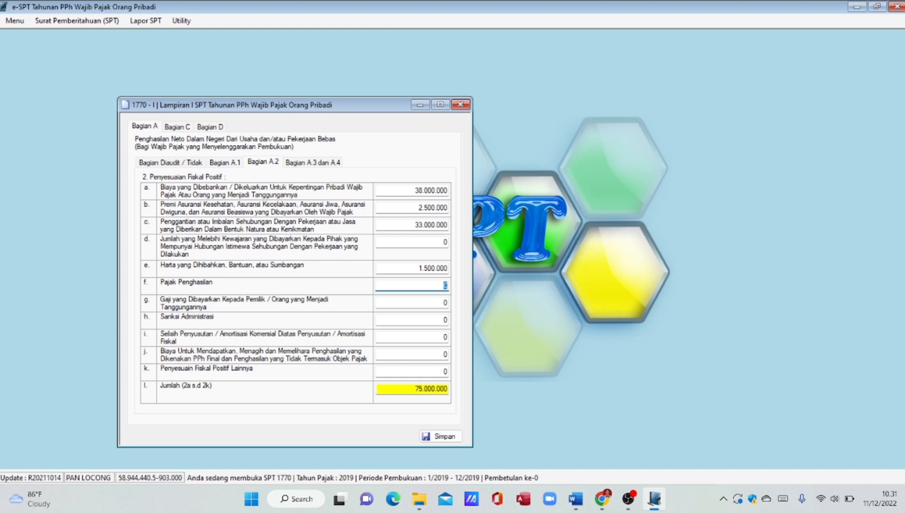
{"action": "left_click", "coordinate": [448, 319]}
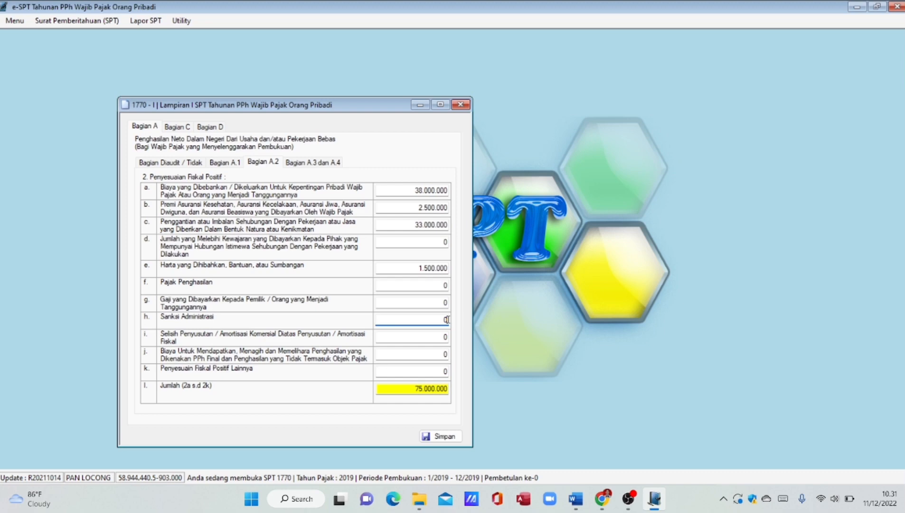
{"action": "key", "text": "BackSpace"}
{"action": "type", "text": "1500000"}
{"action": "key", "text": "Tab"}
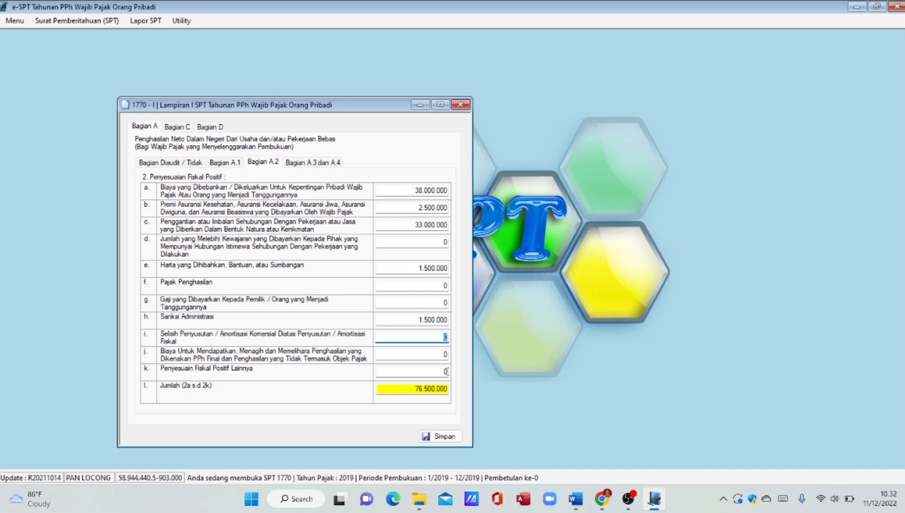
- Enter 17.500.000 in row k (Penyesuaian Fiskal Positif Lainnya) and save, making Bagian A.2 total 94.000.000
{"action": "left_click", "coordinate": [446, 370]}
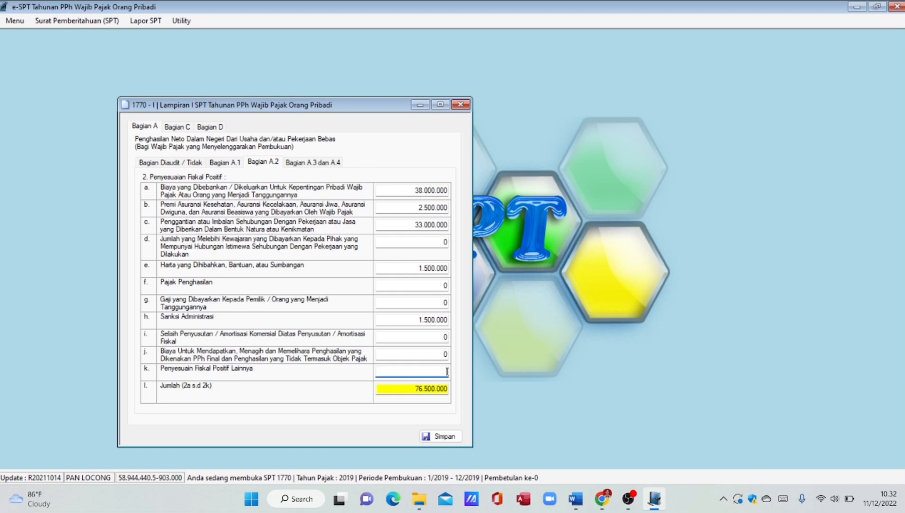
{"action": "type", "text": "17500000"}
{"action": "key", "text": "Tab"}
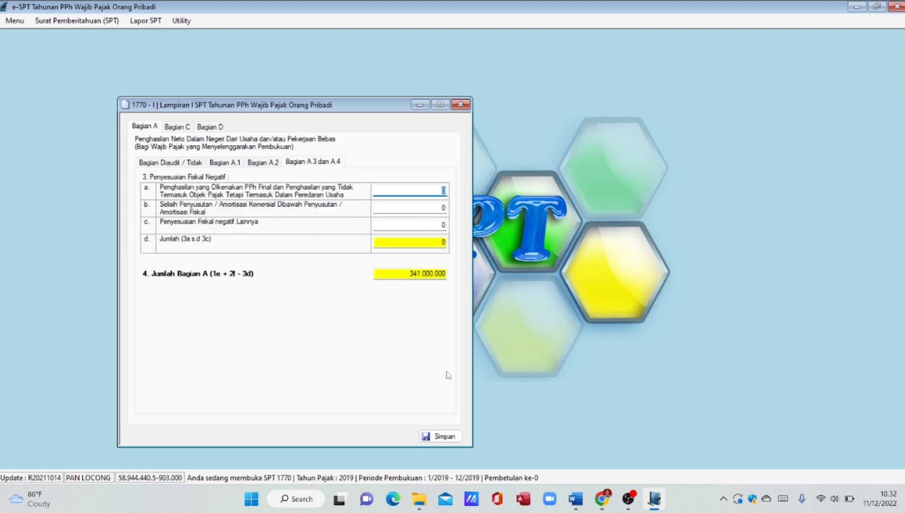
{"action": "left_click", "coordinate": [230, 165]}
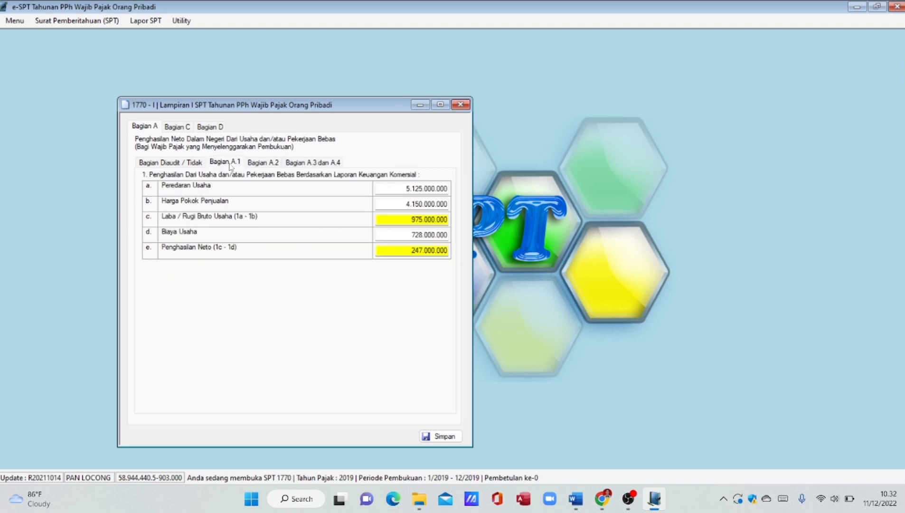
{"action": "left_click", "coordinate": [259, 164]}
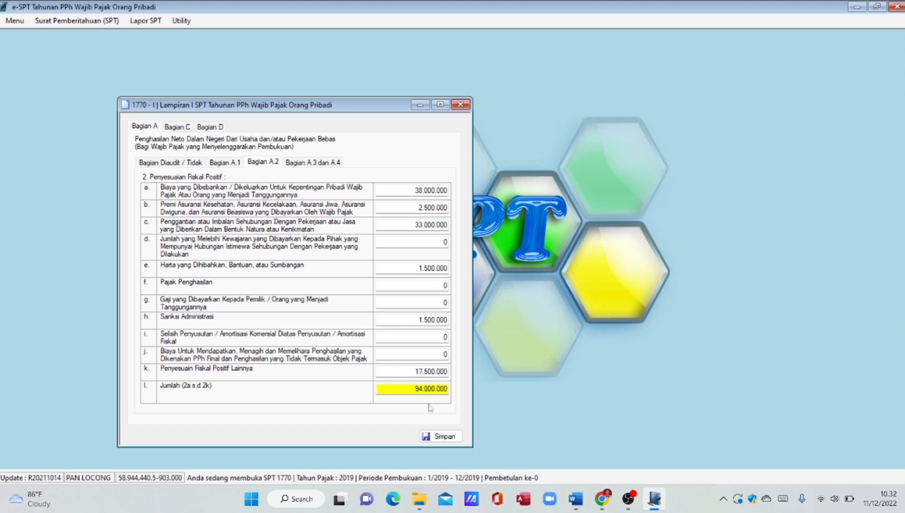
{"action": "left_click", "coordinate": [434, 438]}
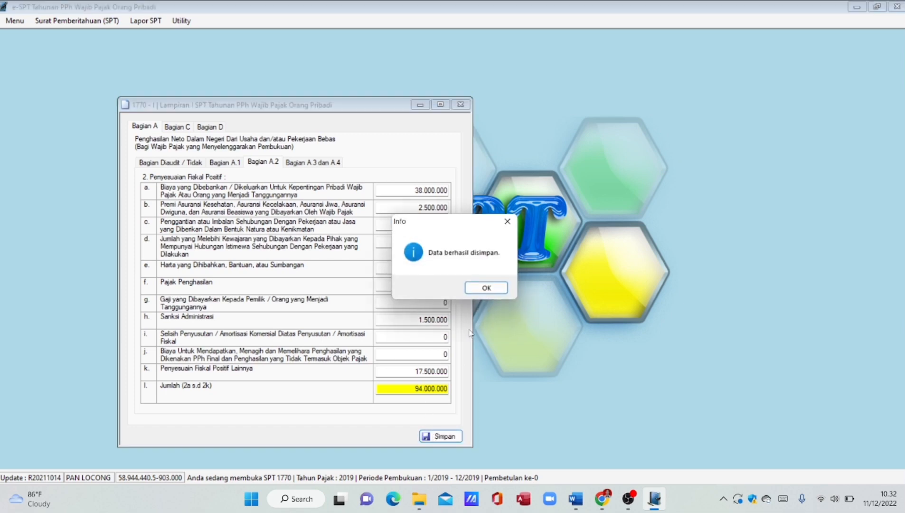
{"action": "left_click", "coordinate": [492, 286]}
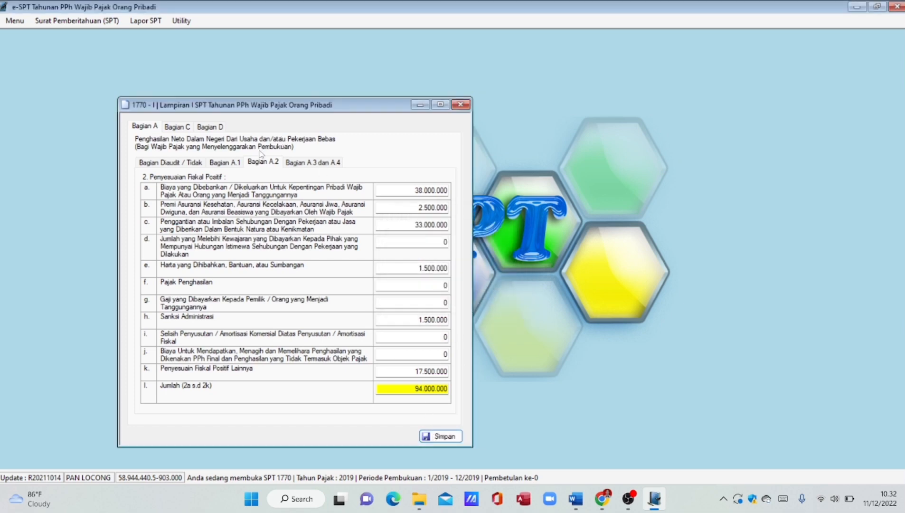
{"action": "left_click", "coordinate": [305, 163]}
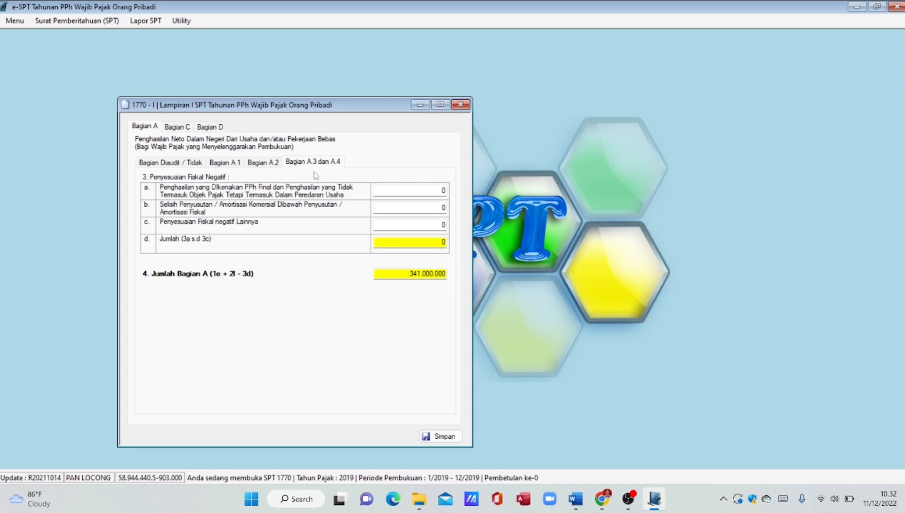
- Save 2.000.000 in field 3c as negative fiscal adjustment, giving Bagian A 339.000.000, and close Lampiran I
{"action": "left_click", "coordinate": [446, 227]}
{"action": "type", "text": "2000000"}
{"action": "key", "text": "Return"}
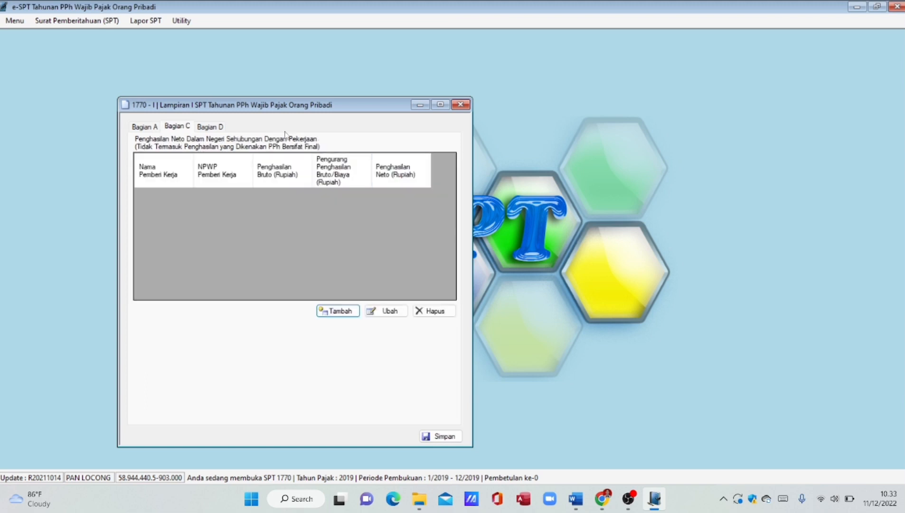
{"action": "left_click", "coordinate": [160, 127]}
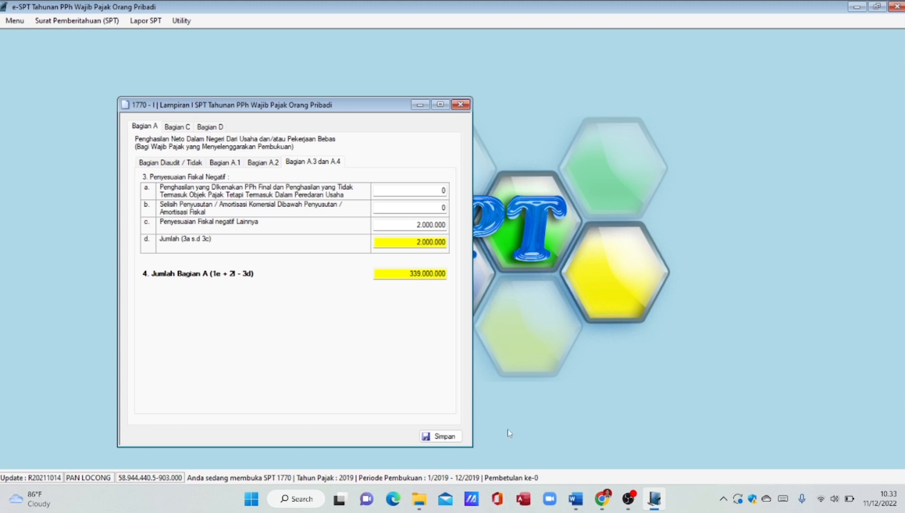
{"action": "left_click", "coordinate": [450, 437]}
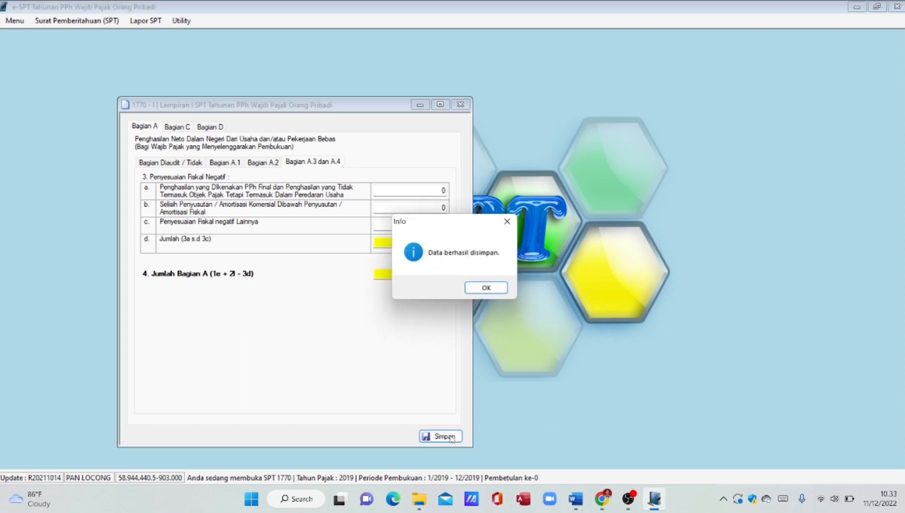
{"action": "left_click", "coordinate": [484, 291]}
{"action": "left_click", "coordinate": [460, 103]}
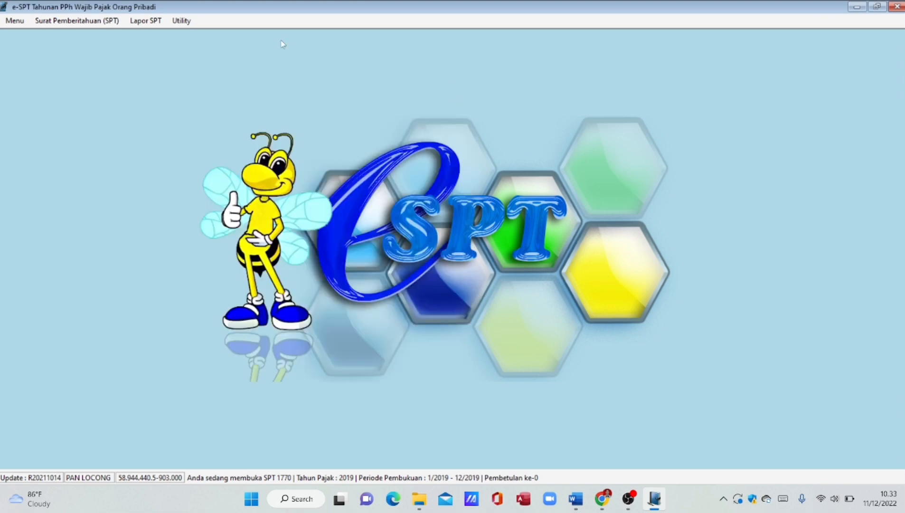
- Reopen Lampiran I of the 1770 return and add a blank employer income record in Bagian C
{"action": "left_click", "coordinate": [95, 22]}
{"action": "mouse_move", "coordinate": [86, 77]}
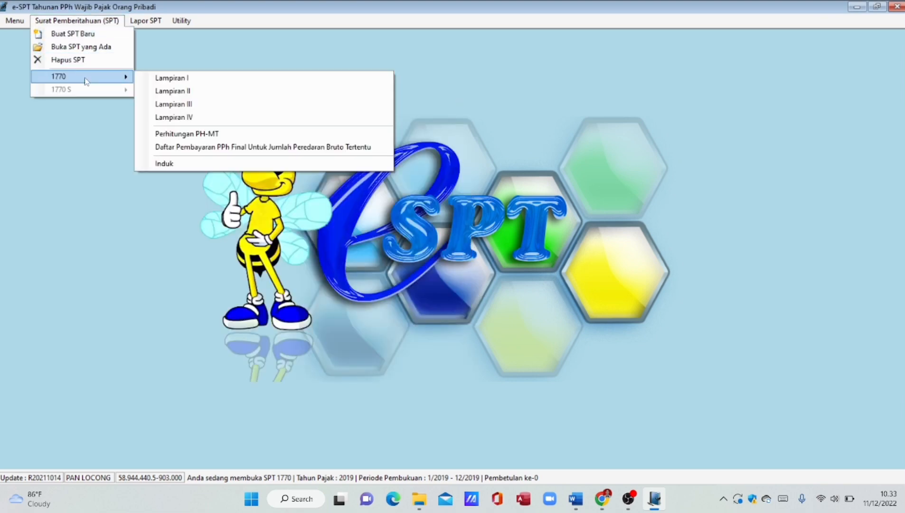
{"action": "left_click", "coordinate": [175, 78]}
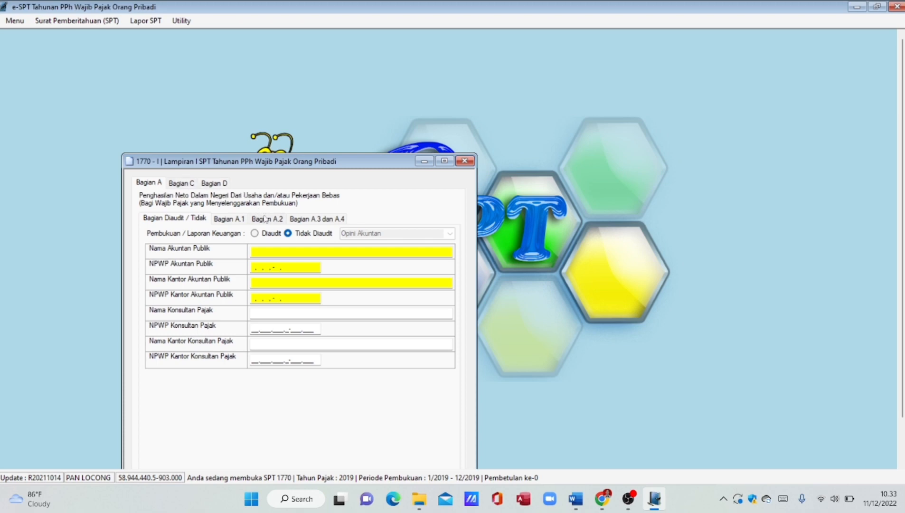
{"action": "left_click", "coordinate": [184, 184]}
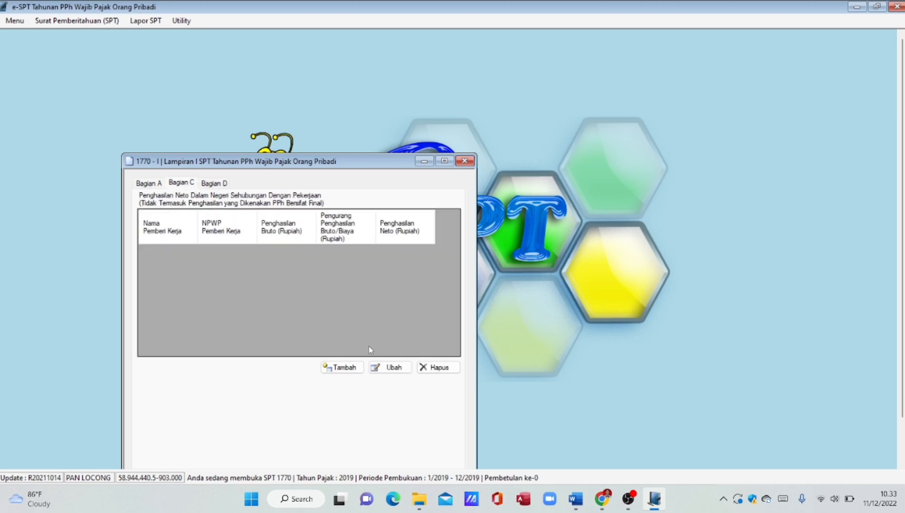
{"action": "left_click", "coordinate": [358, 370]}
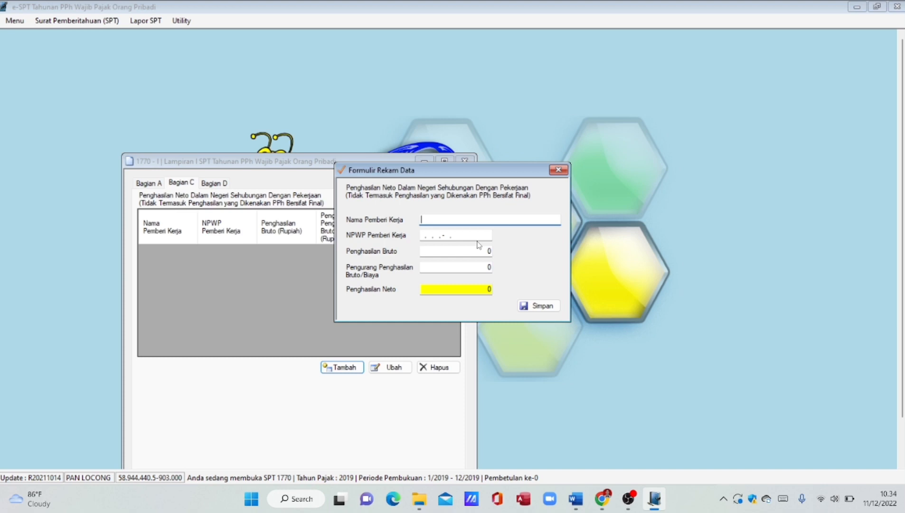
- Enter employer name 'PT Bali Dewata' and the employer's NPWP tax number
{"action": "type", "text": "P"}
{"action": "type", "text": "T Bali "}
{"action": "type", "text": "animal"}
{"action": "key", "text": "BackSpace"}
{"action": "key", "text": "BackSpace"}
{"action": "key", "text": "BackSpace"}
{"action": "key", "text": "BackSpace"}
{"action": "key", "text": "BackSpace"}
{"action": "key", "text": "BackSpace"}
{"action": "type", "text": "Dewata"}
{"action": "left_click", "coordinate": [423, 235]}
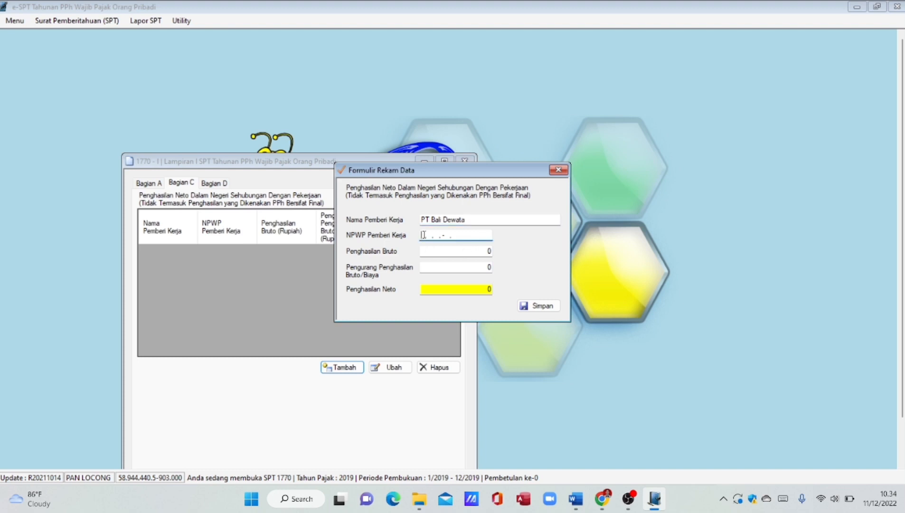
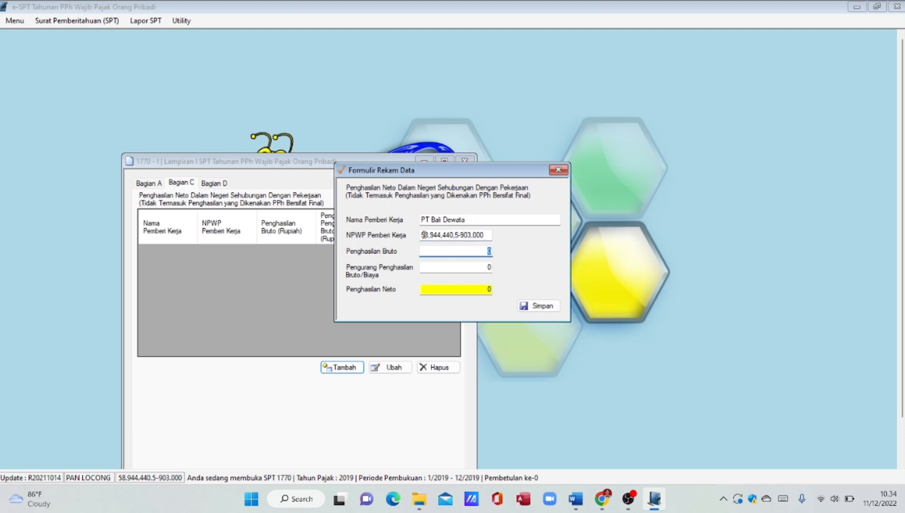
- Enter gross income 60.000.000 and deduction 4.800.000 (net 55.200.000) and save the record
{"action": "type", "text": "6"}
{"action": "type", "text": "0.000.000"}
{"action": "key", "text": "Tab"}
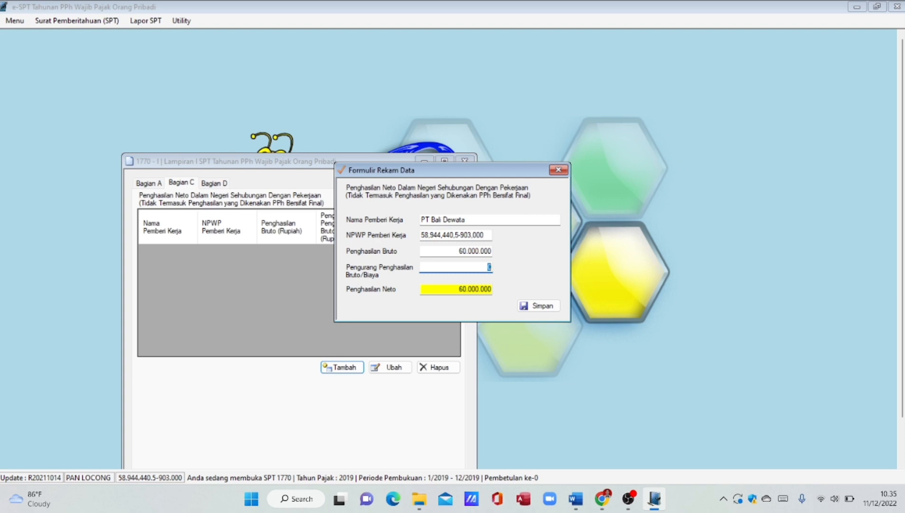
{"action": "key", "text": "BackSpace"}
{"action": "type", "text": "4.800.000"}
{"action": "key", "text": "Tab"}
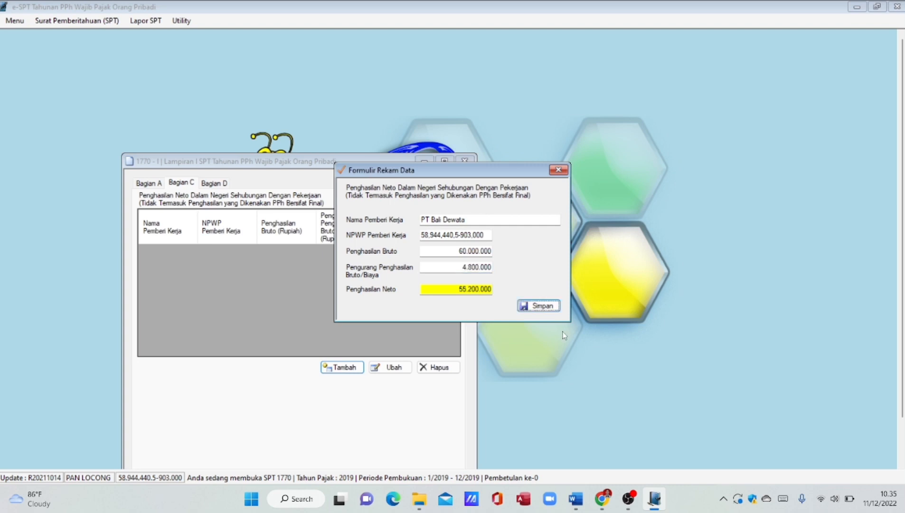
{"action": "left_click", "coordinate": [525, 305]}
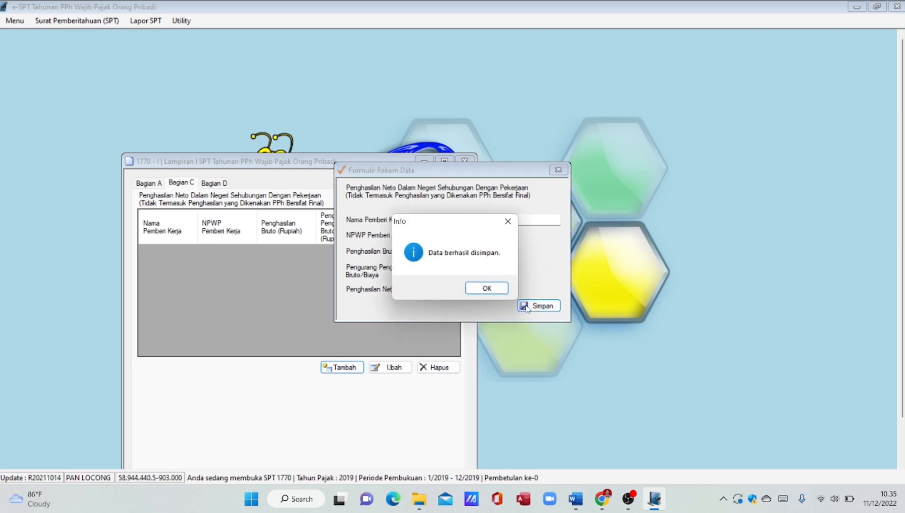
{"action": "left_click", "coordinate": [479, 288]}
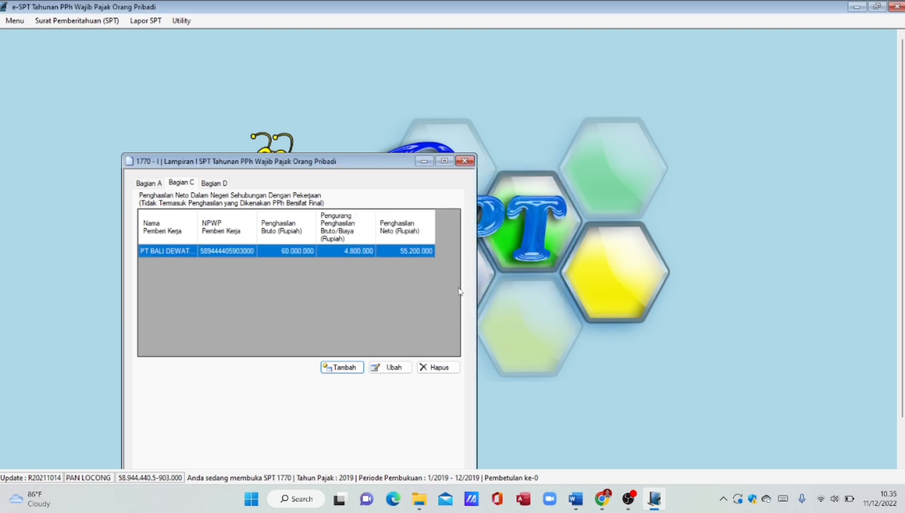
- Add a second employer record named 'Universitas Yuuk Belajar' with the employer's NPWP tax number
{"action": "left_click", "coordinate": [345, 370]}
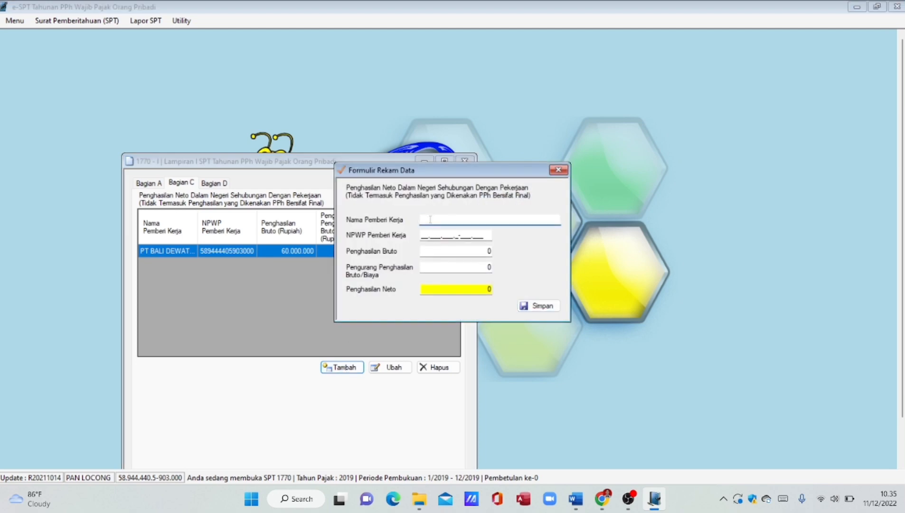
{"action": "type", "text": "Universitas YU"}
{"action": "key", "text": "BackSpace"}
{"action": "type", "text": "uuk Belajar"}
{"action": "left_click", "coordinate": [420, 236]}
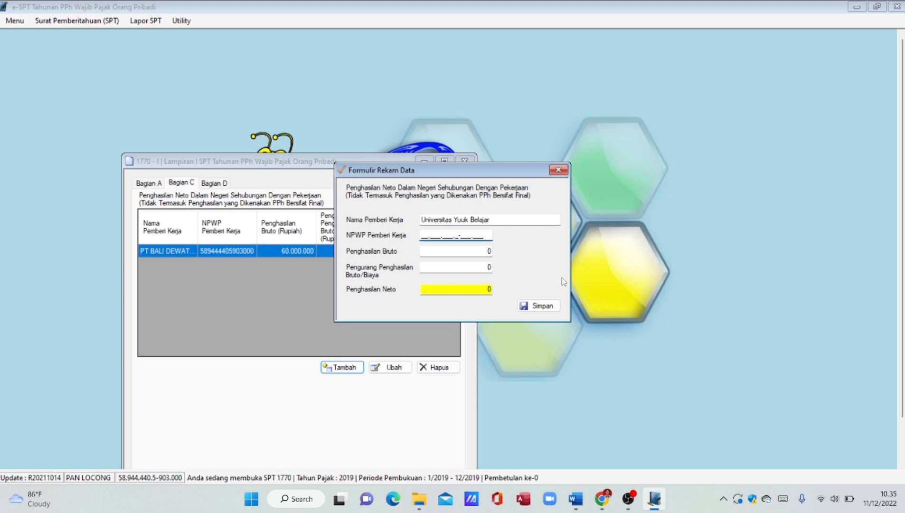
- Enter gross income 85.883.125 and deduction 4.294.156 (net 81.588.969) and save the record
{"action": "key", "text": "Tab"}
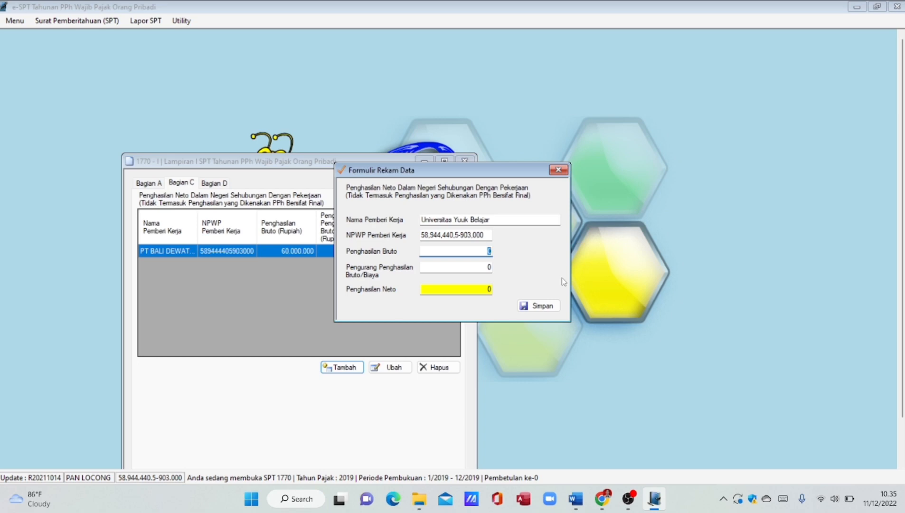
{"action": "key", "text": "Tab"}
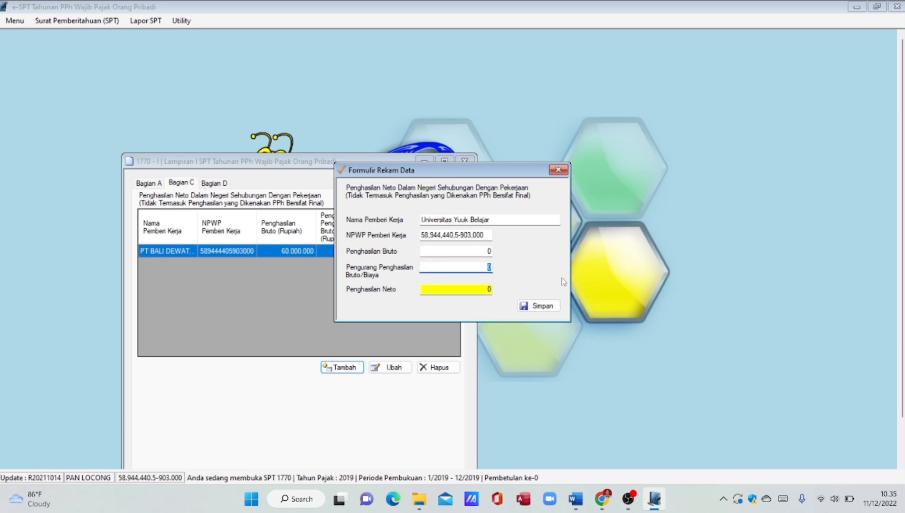
{"action": "left_click", "coordinate": [489, 251]}
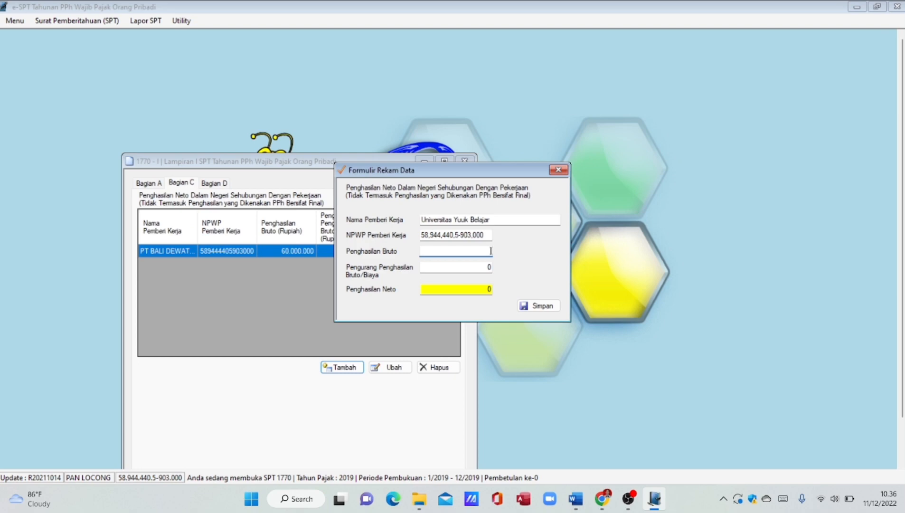
{"action": "type", "text": "85."}
{"action": "type", "text": "883."}
{"action": "type", "text": "125"}
{"action": "key", "text": "Tab"}
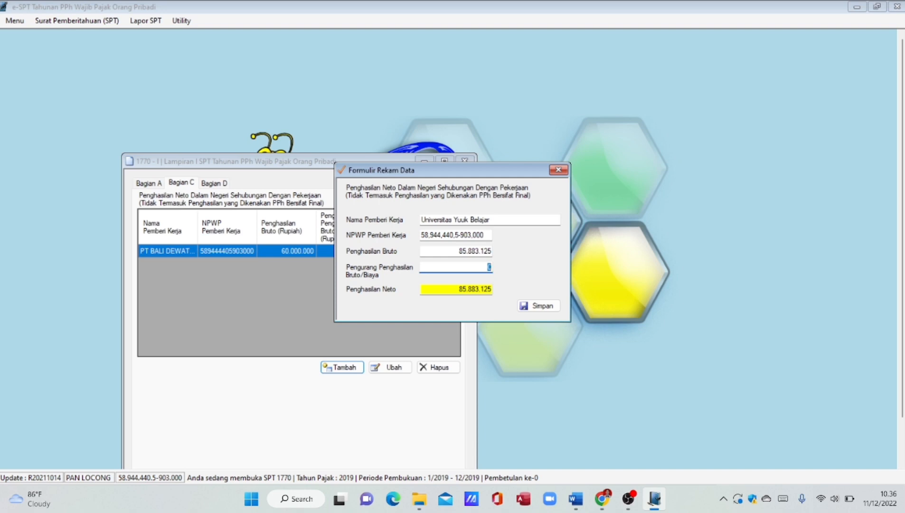
{"action": "key", "text": "BackSpace"}
{"action": "type", "text": "4294156"}
{"action": "left_click", "coordinate": [472, 288]}
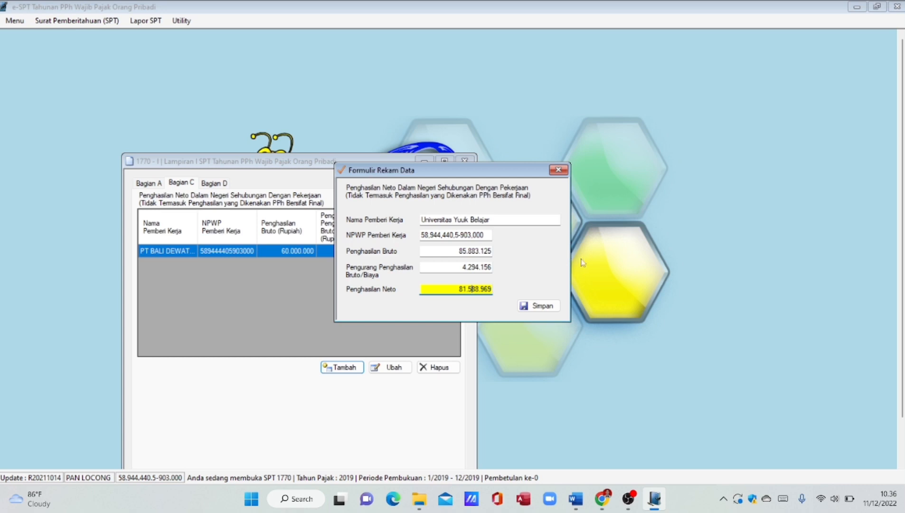
{"action": "left_click", "coordinate": [551, 307]}
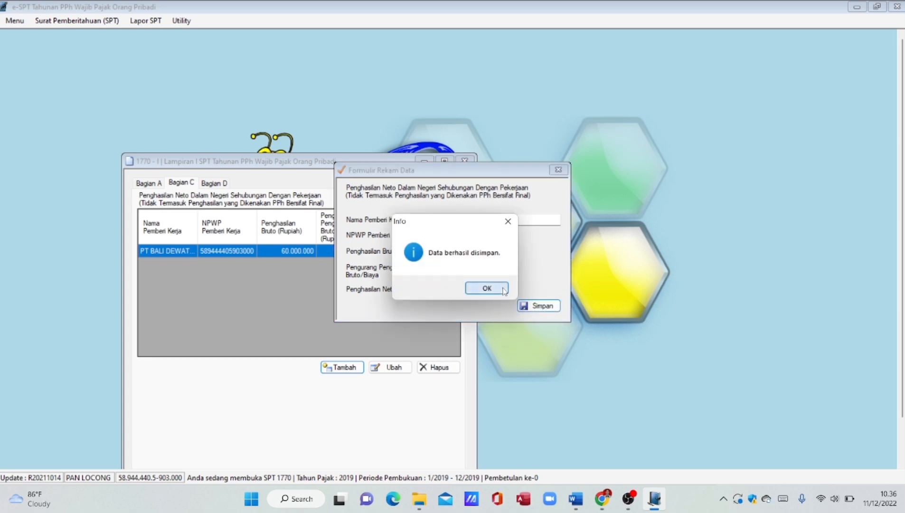
{"action": "left_click", "coordinate": [504, 288]}
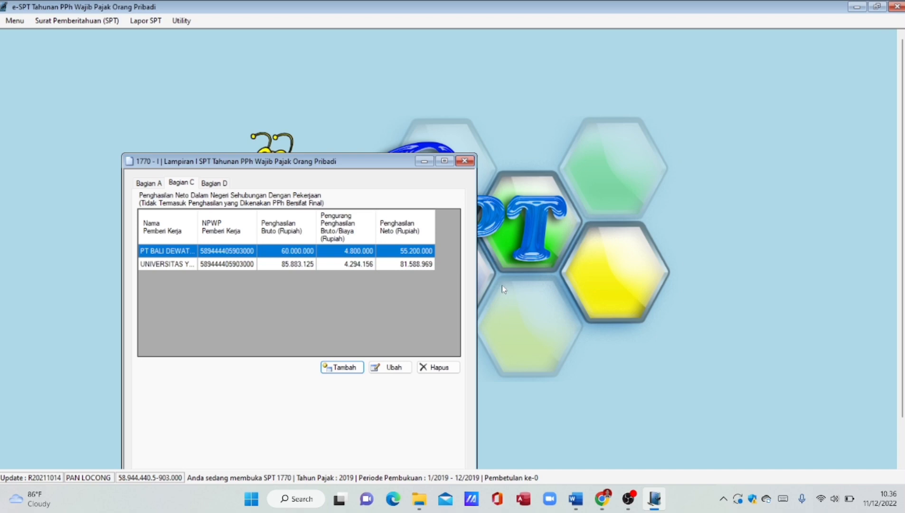
- In Bagian D, save 15.000.000 as Bunga interest income, then close Lampiran I
{"action": "left_click", "coordinate": [215, 186]}
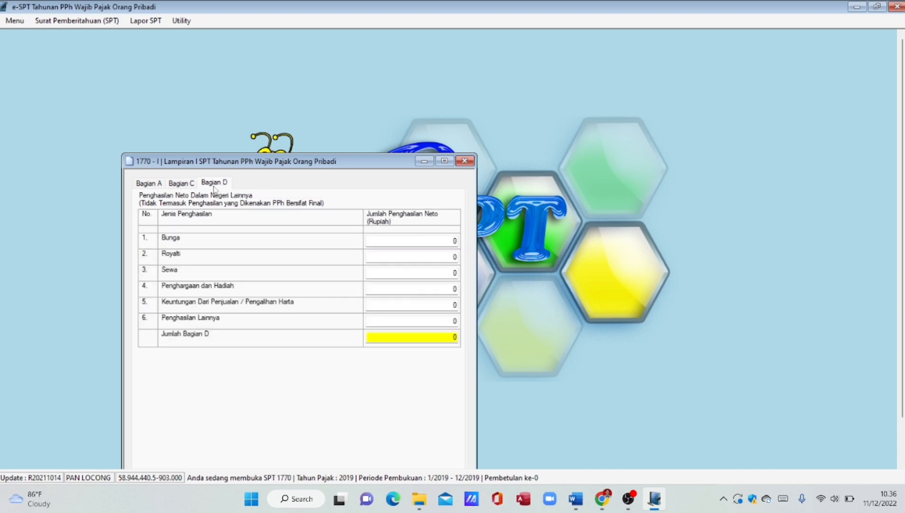
{"action": "left_click_drag", "start_coordinate": [364, 167], "coordinate": [383, 108]}
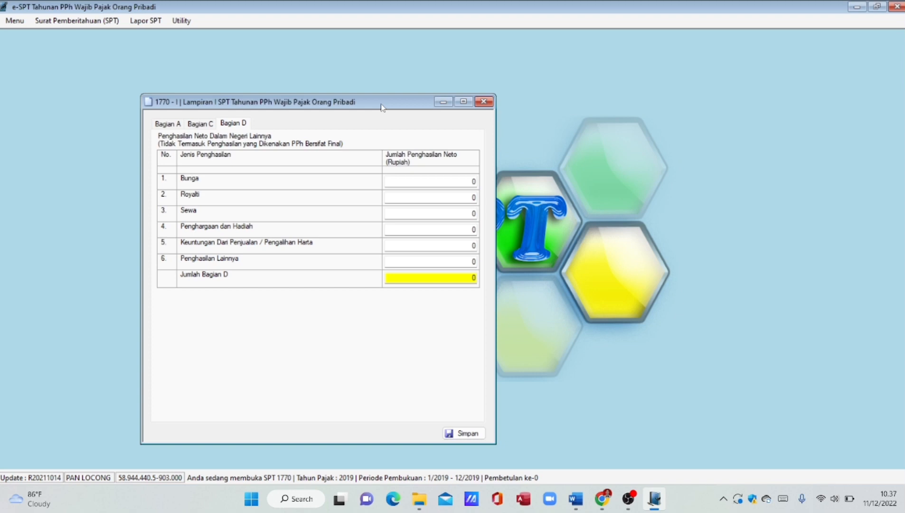
{"action": "left_click", "coordinate": [476, 182]}
{"action": "key", "text": "BackSpace"}
{"action": "type", "text": "15.000."}
{"action": "type", "text": "000"}
{"action": "key", "text": "Tab"}
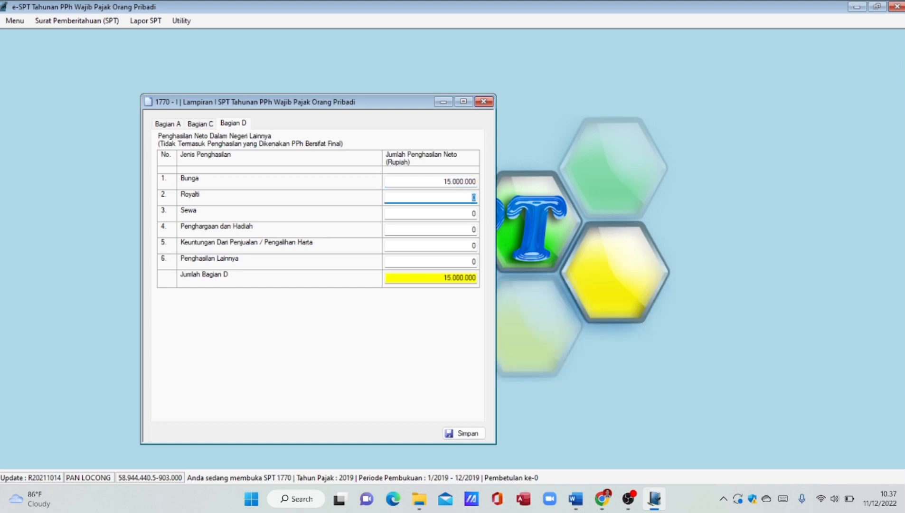
{"action": "left_click", "coordinate": [473, 433]}
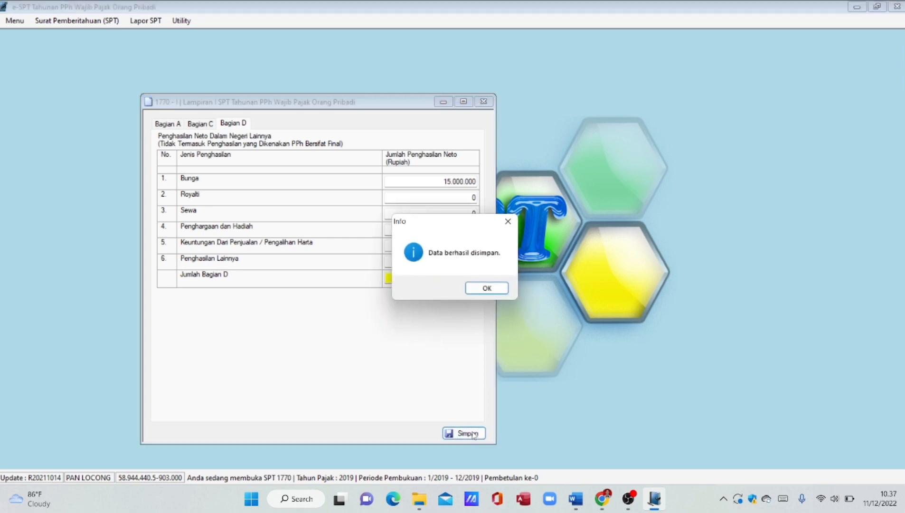
{"action": "left_click", "coordinate": [487, 289]}
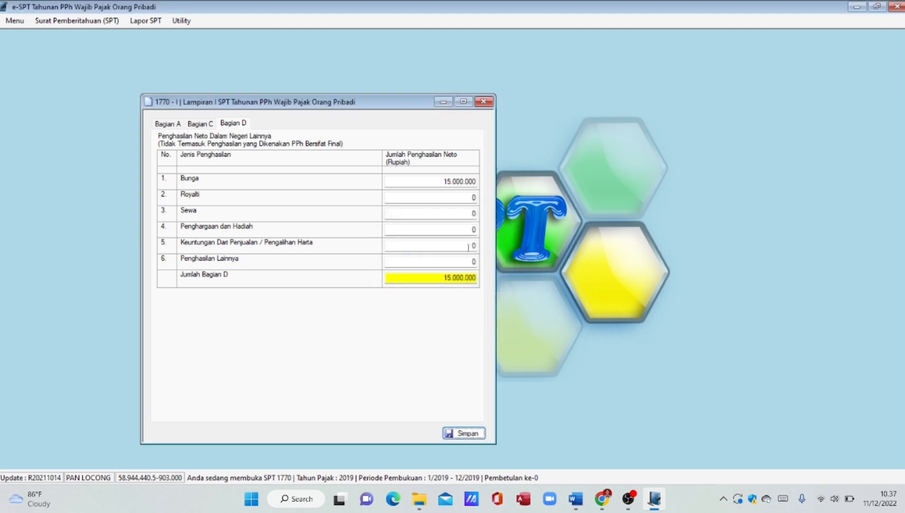
{"action": "left_click", "coordinate": [484, 102]}
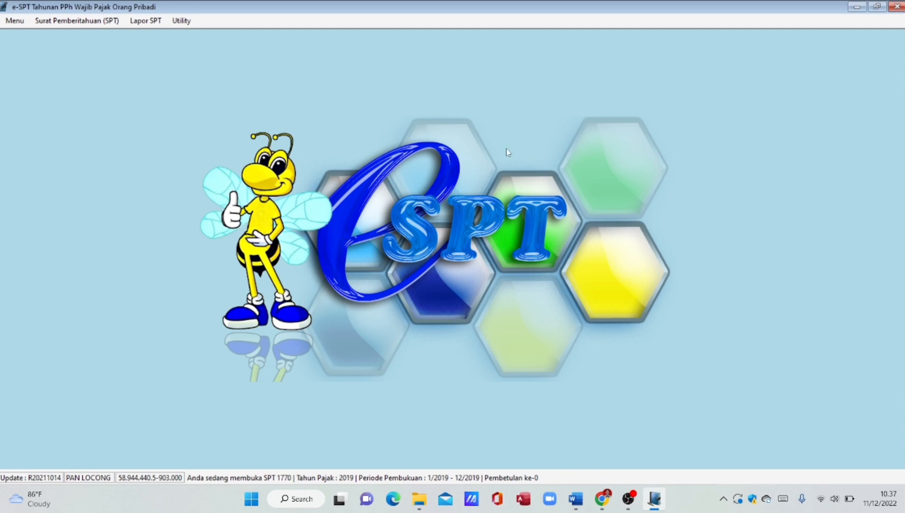
- Open the 1770 Induk form with KK status and review net and taxable income of 490.788.969
{"action": "left_click", "coordinate": [98, 21]}
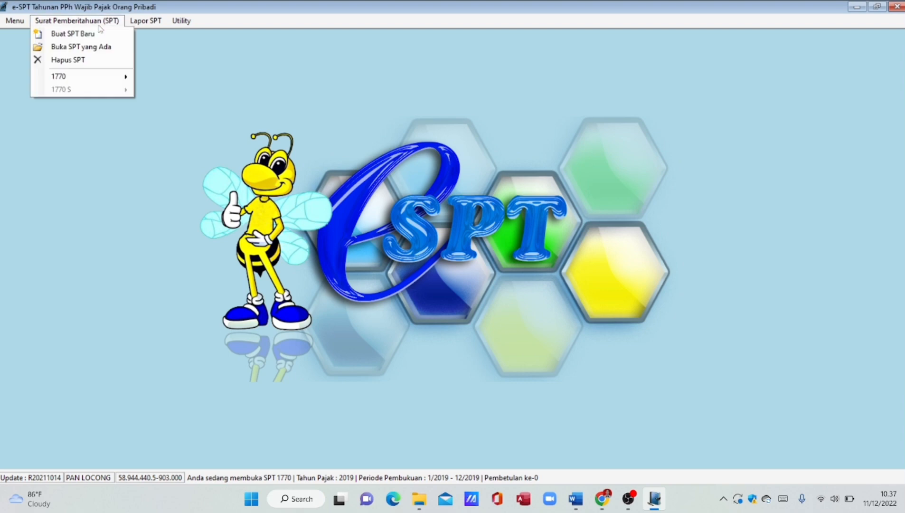
{"action": "mouse_move", "coordinate": [100, 79]}
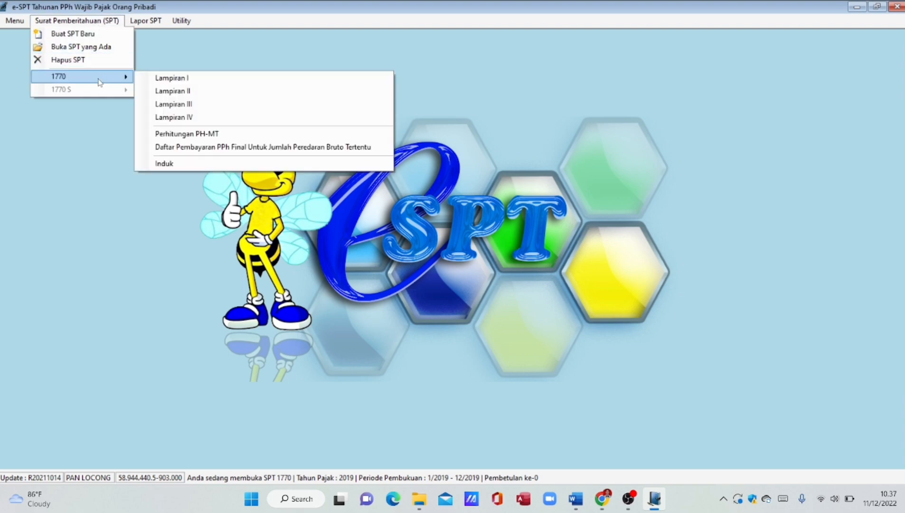
{"action": "left_click", "coordinate": [188, 162]}
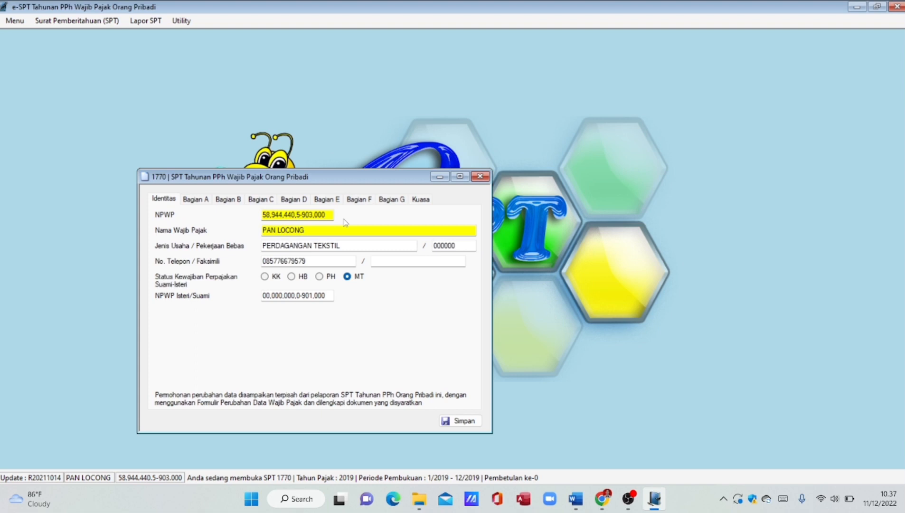
{"action": "left_click", "coordinate": [269, 278]}
{"action": "left_click", "coordinate": [192, 200]}
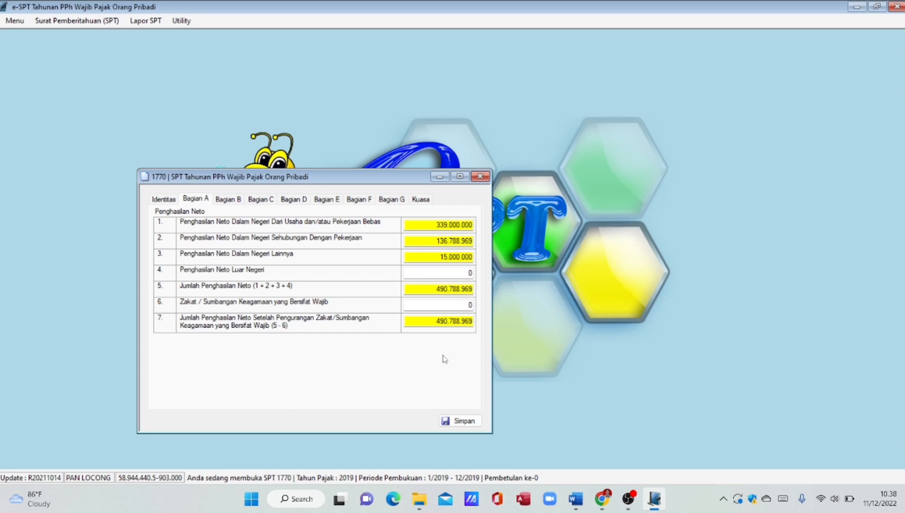
{"action": "left_click", "coordinate": [230, 200]}
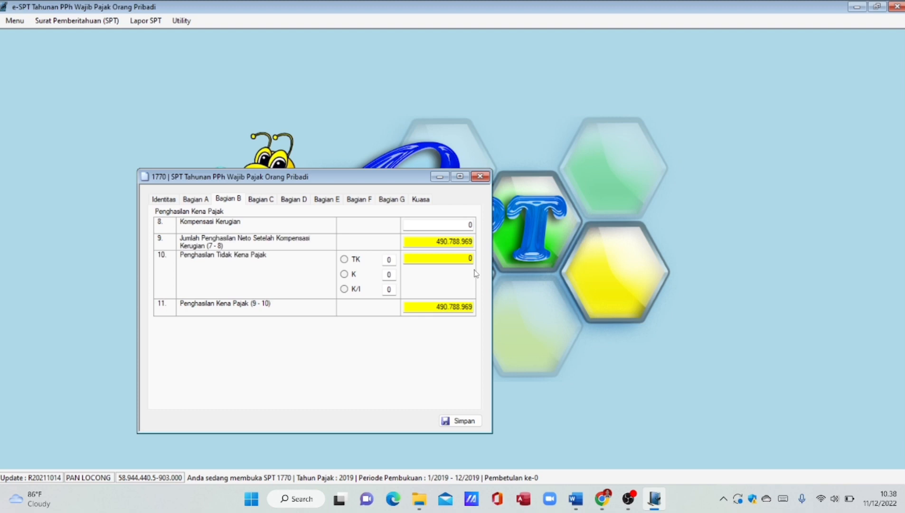
- Claim K/I with 1 dependent, giving PTKP 117.000.000 and taxable income 373.788.969
{"action": "left_click", "coordinate": [344, 289]}
{"action": "left_click", "coordinate": [390, 289]}
{"action": "key", "text": "BackSpace"}
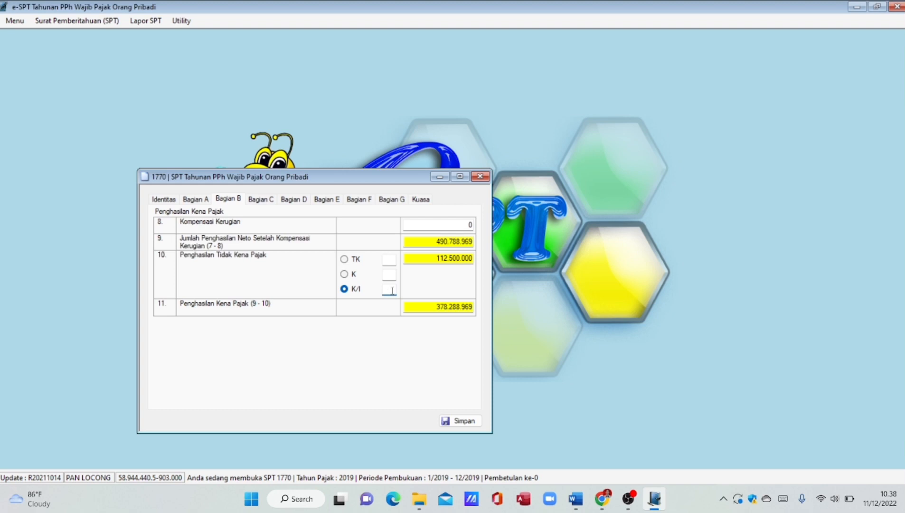
{"action": "type", "text": "1"}
{"action": "left_click", "coordinate": [427, 303]}
{"action": "left_click", "coordinate": [273, 202]}
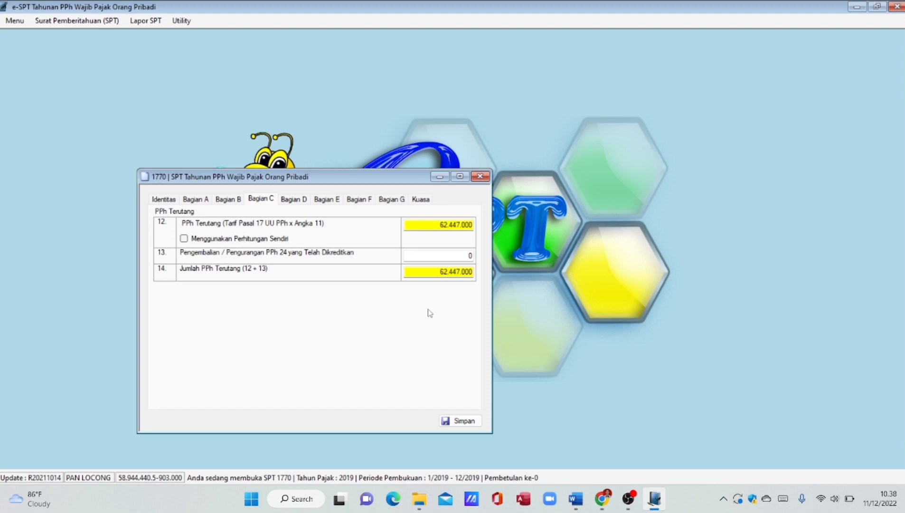
- Enter 46.000.000 as the STP PPh Pasal 25 credit and review the 10.507.600 underpayment
{"action": "left_click", "coordinate": [299, 201]}
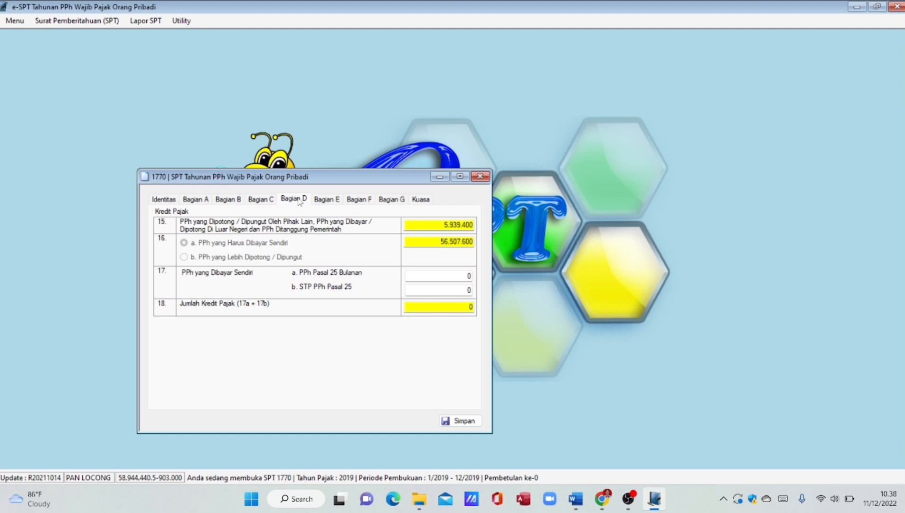
{"action": "left_click", "coordinate": [470, 290]}
{"action": "key", "text": "BackSpace"}
{"action": "type", "text": "46000000"}
{"action": "key", "text": "Return"}
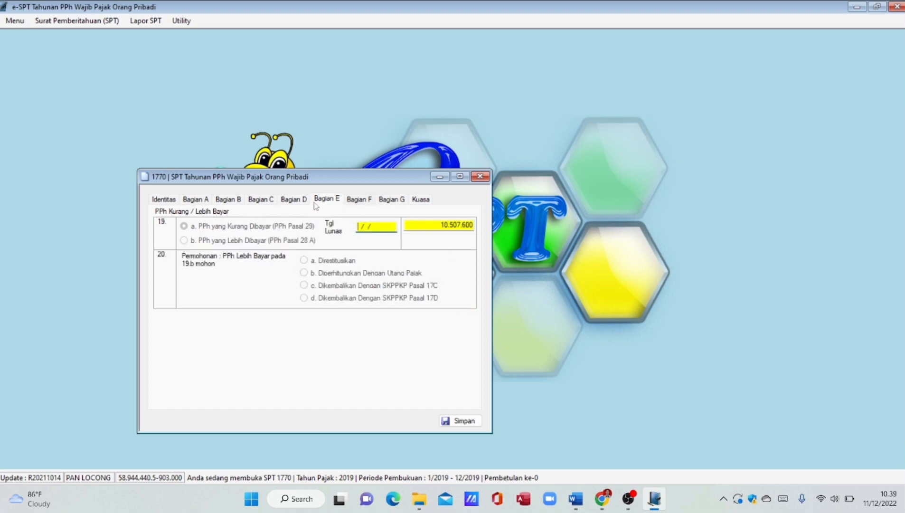
{"action": "left_click", "coordinate": [300, 202]}
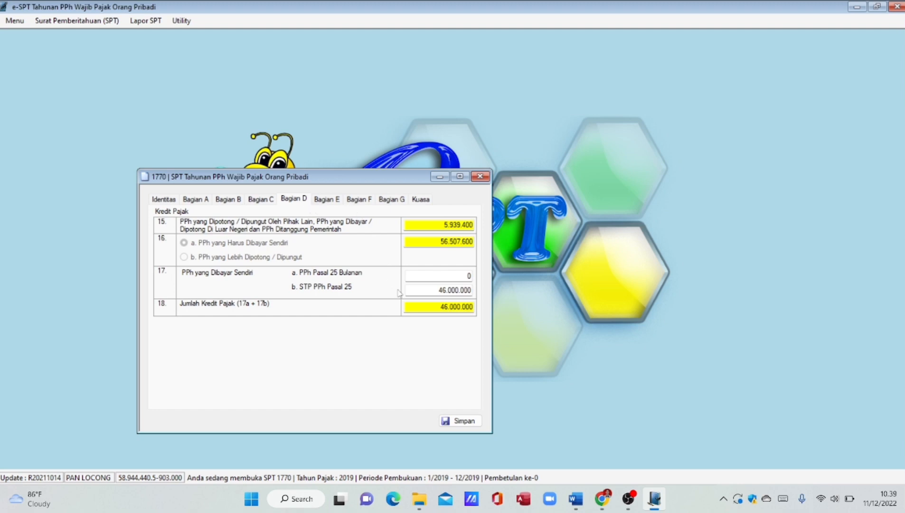
{"action": "left_click", "coordinate": [326, 201]}
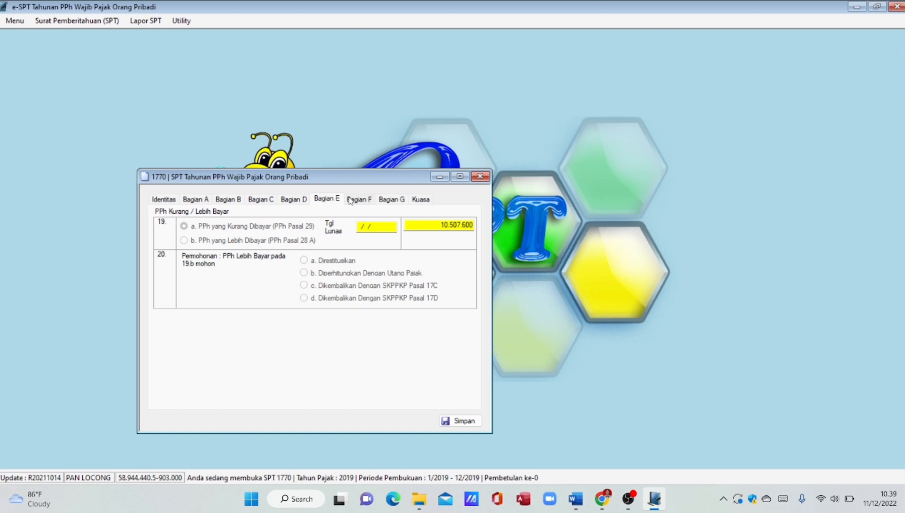
{"action": "left_click", "coordinate": [351, 200]}
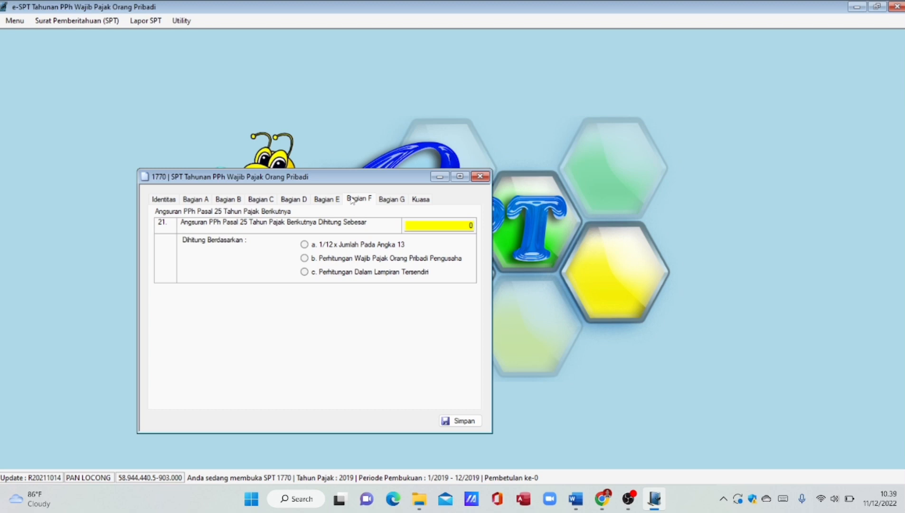
- In Bagian G, tick attachments b, c and f, with 2 Lembar of 1721-A1 photocopies
{"action": "left_click", "coordinate": [391, 199]}
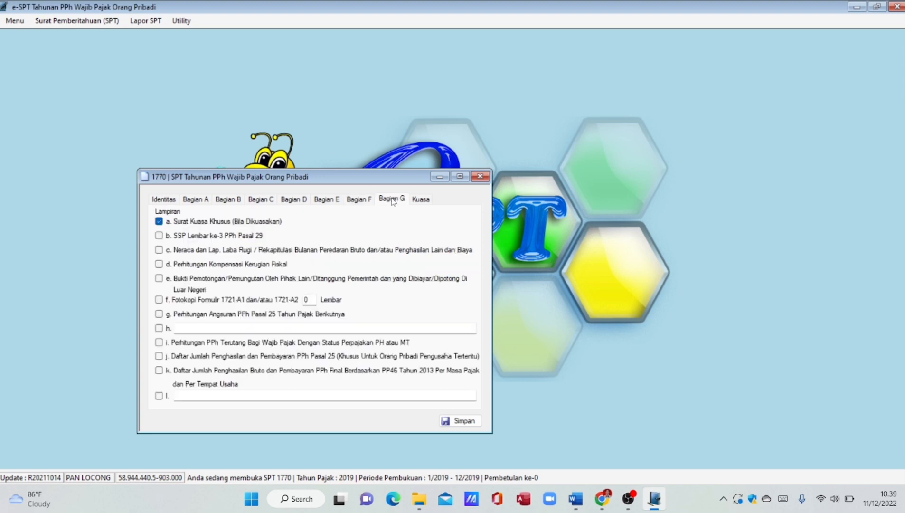
{"action": "left_click", "coordinate": [159, 237]}
{"action": "left_click", "coordinate": [160, 250]}
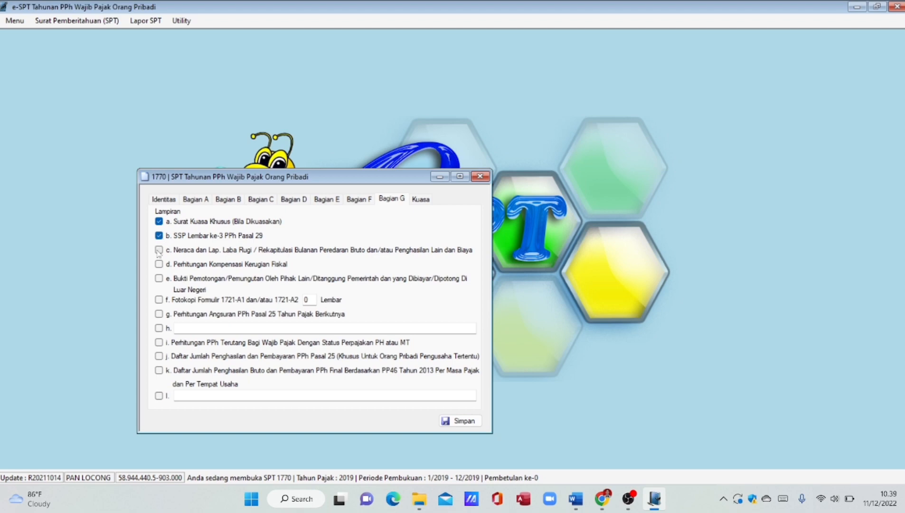
{"action": "left_click", "coordinate": [159, 300]}
{"action": "left_click", "coordinate": [307, 300]}
{"action": "type", "text": "2"}
{"action": "left_click", "coordinate": [419, 199]}
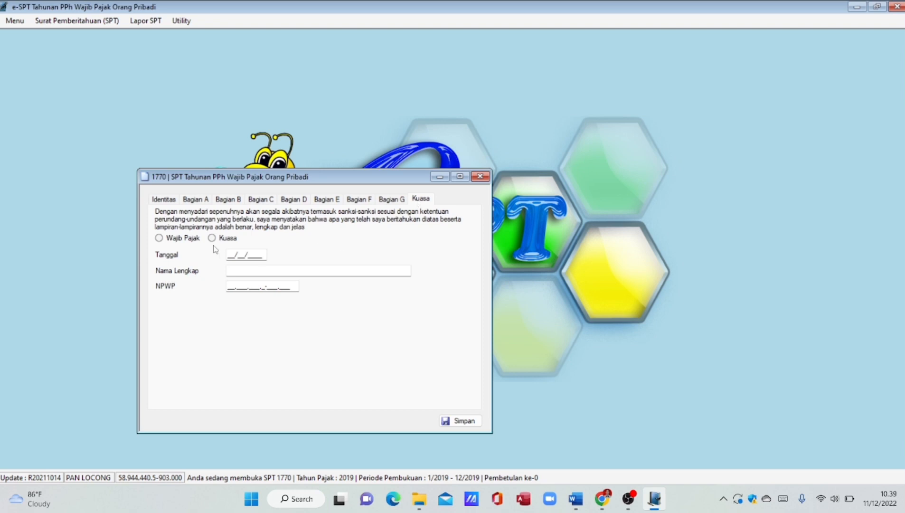
- Sign the declaration as Wajib Pajak with the date 31/12/2019
{"action": "left_click", "coordinate": [164, 241]}
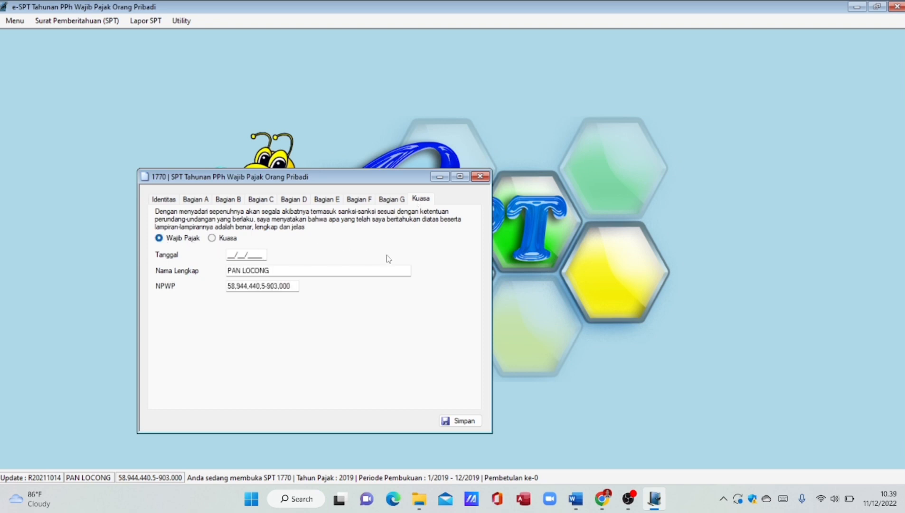
{"action": "left_click", "coordinate": [261, 260]}
{"action": "type", "text": "31/12/2019"}
- Save the completed 1770 return and close the form
{"action": "left_click", "coordinate": [445, 422]}
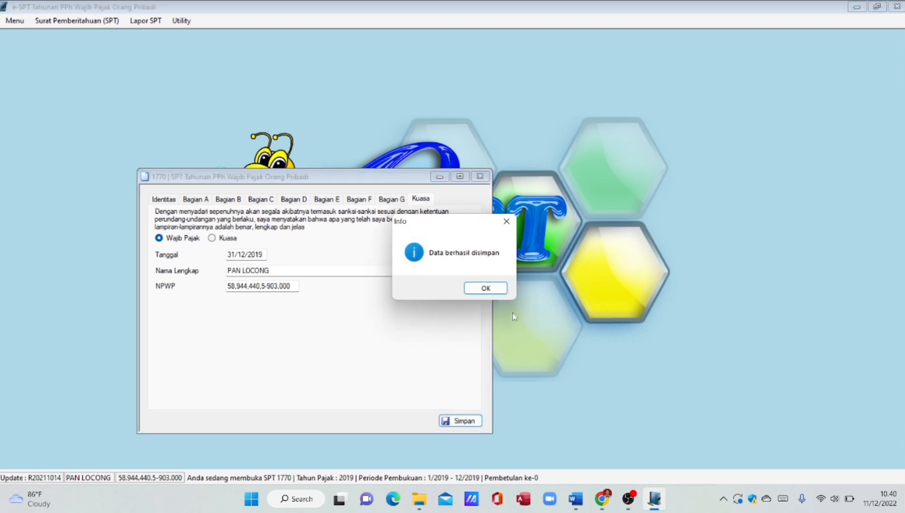
{"action": "left_click", "coordinate": [492, 289]}
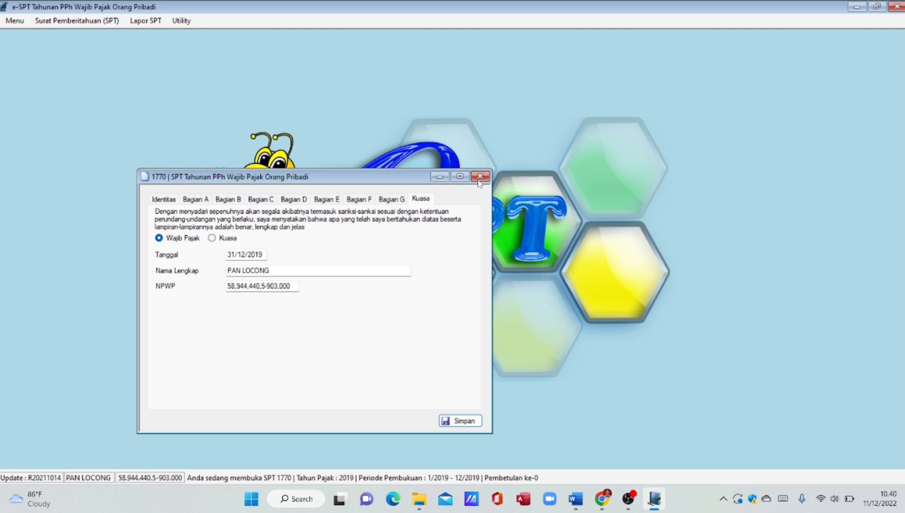
{"action": "left_click", "coordinate": [480, 177]}
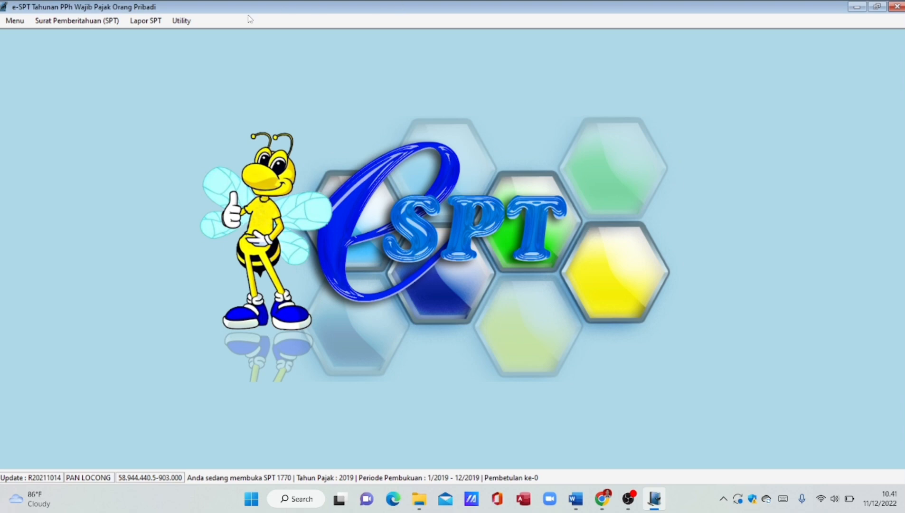
- Add a new SSP entry with deposit code 200, Tahunan PPh Orang Pribadi
{"action": "left_click", "coordinate": [145, 22]}
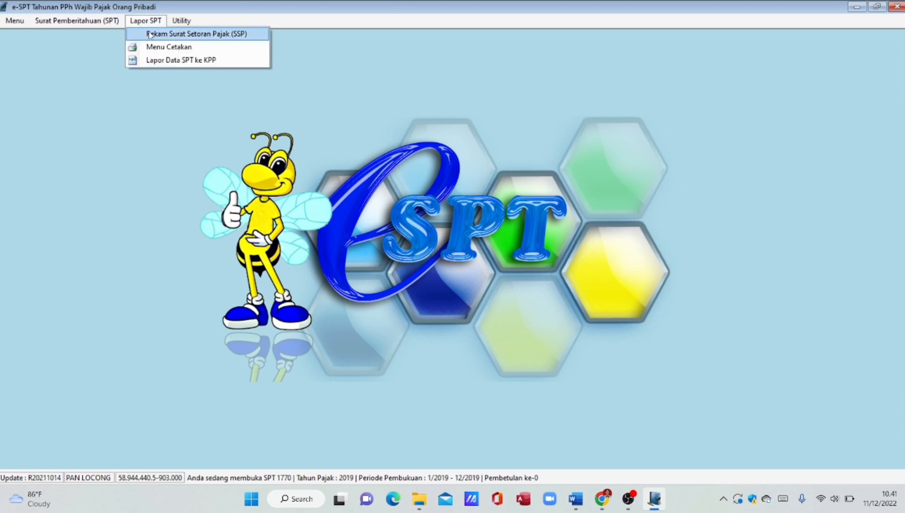
{"action": "left_click", "coordinate": [148, 33]}
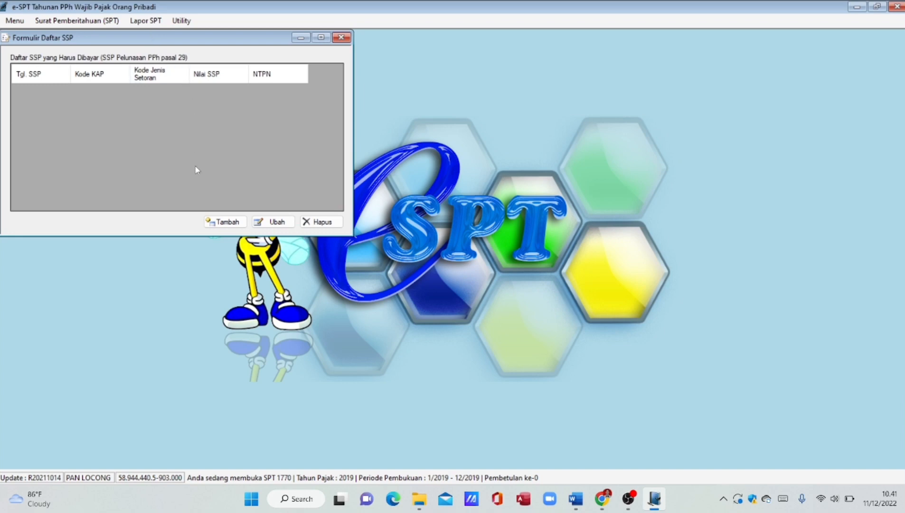
{"action": "left_click", "coordinate": [226, 222]}
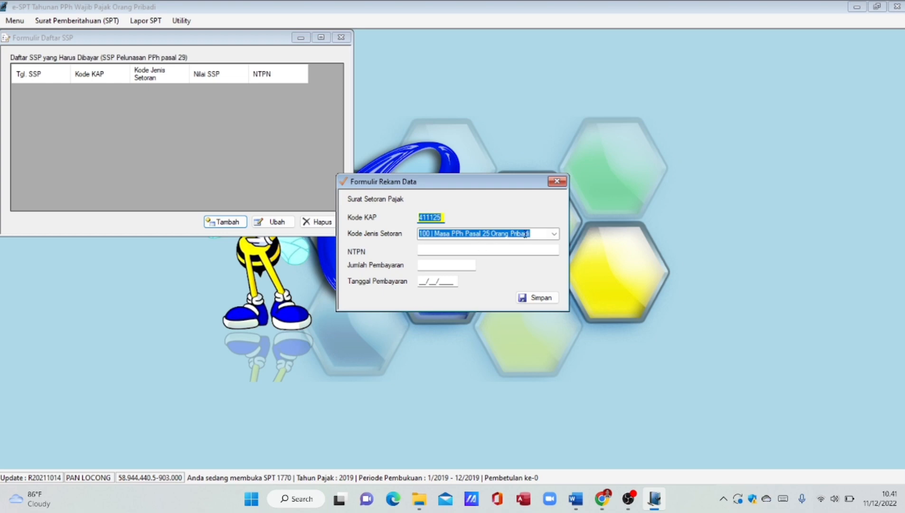
{"action": "left_click", "coordinate": [554, 234]}
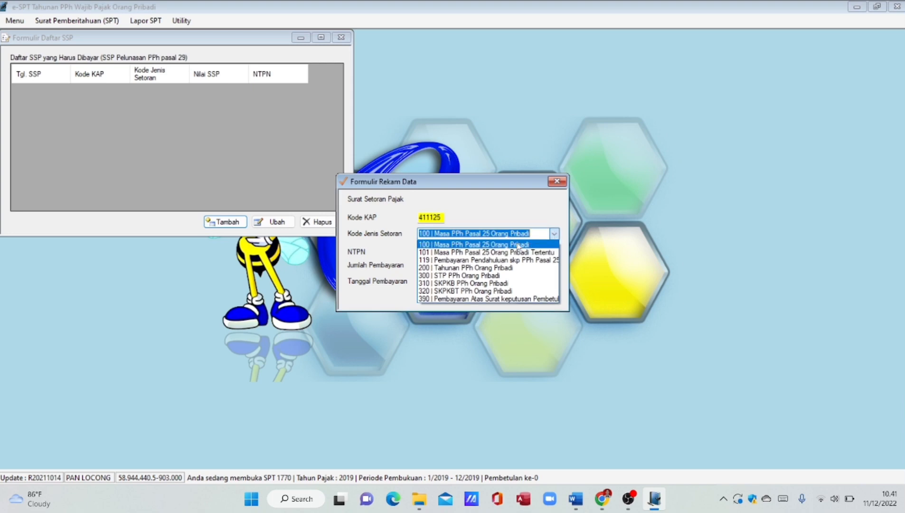
{"action": "left_click", "coordinate": [490, 267]}
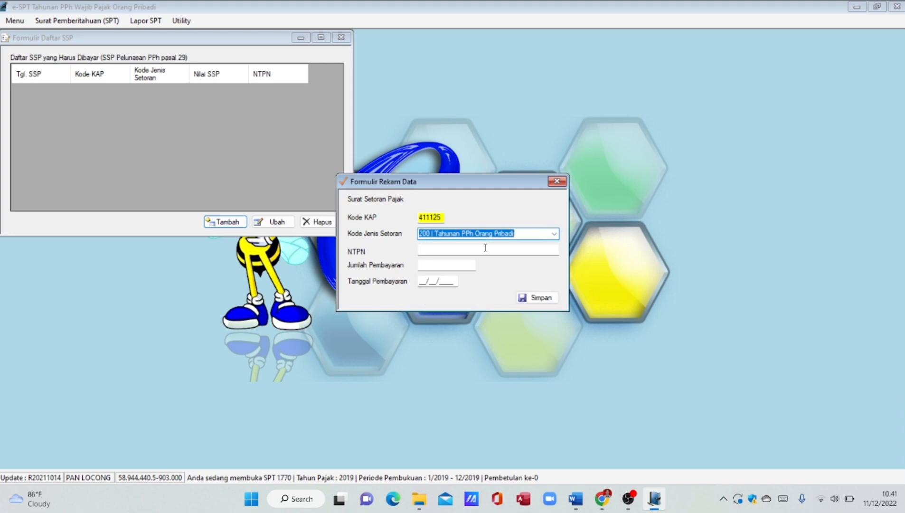
- Enter the NTPN, amount 10507600 and date 01/03/2020, then save the SSP
{"action": "left_click", "coordinate": [485, 248]}
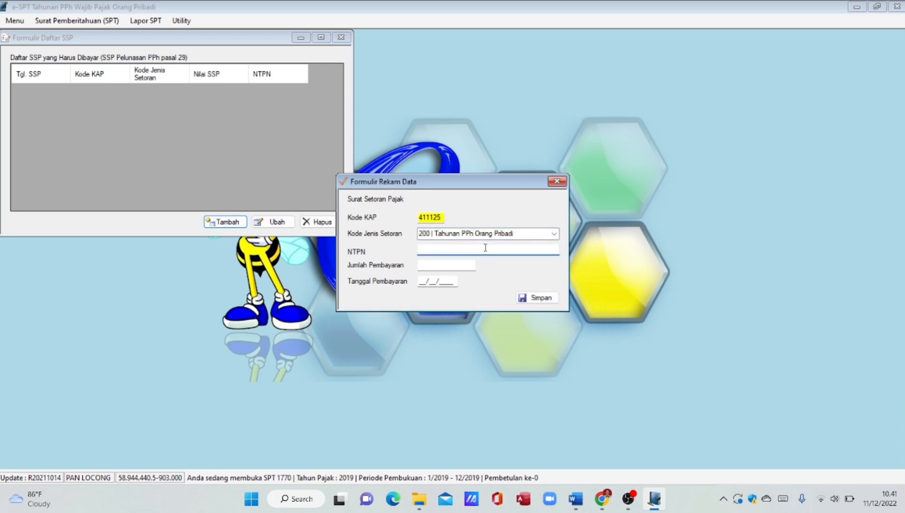
{"action": "type", "text": "0000000000000000"}
{"action": "key", "text": "Tab"}
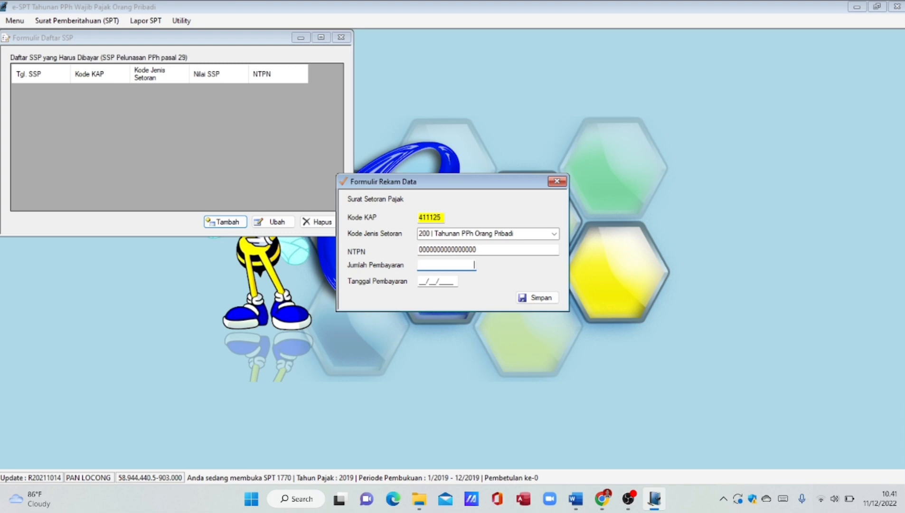
{"action": "type", "text": "10507600"}
{"action": "left_click", "coordinate": [421, 280]}
{"action": "type", "text": "01/"}
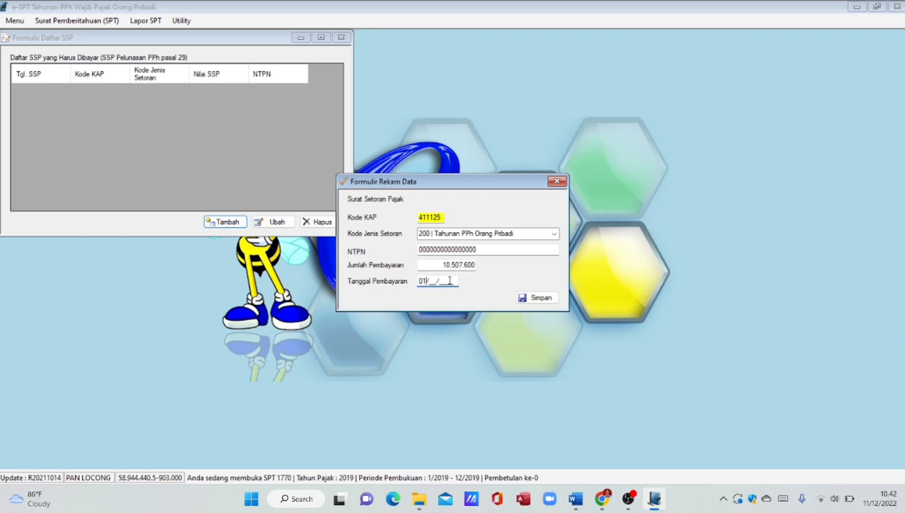
{"action": "type", "text": "03/2020"}
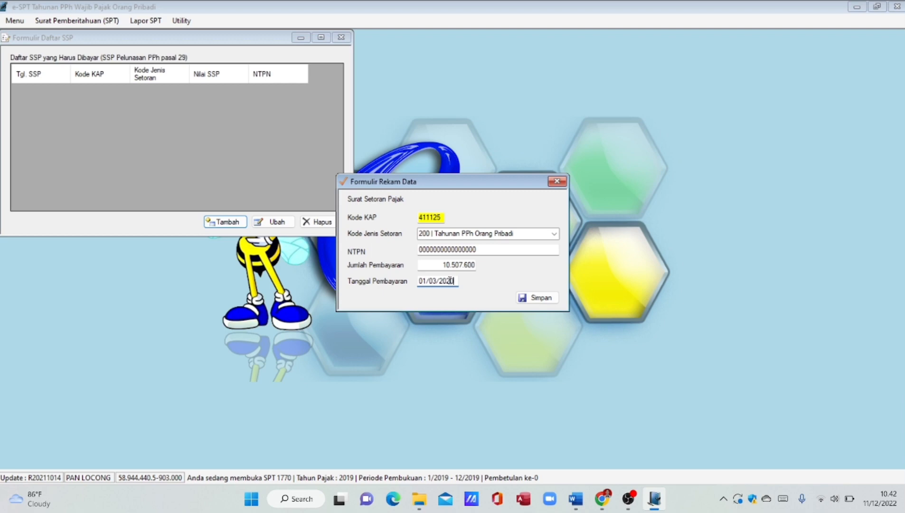
{"action": "left_click", "coordinate": [553, 299]}
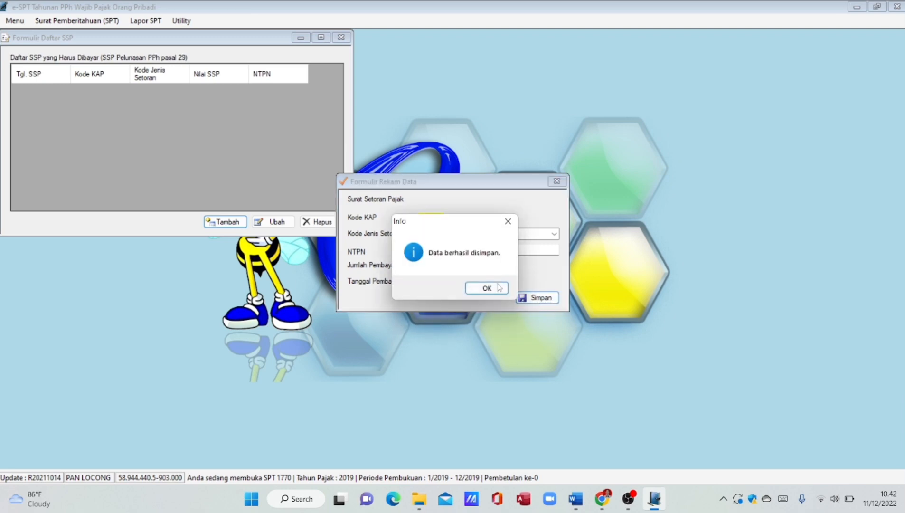
{"action": "left_click", "coordinate": [499, 289]}
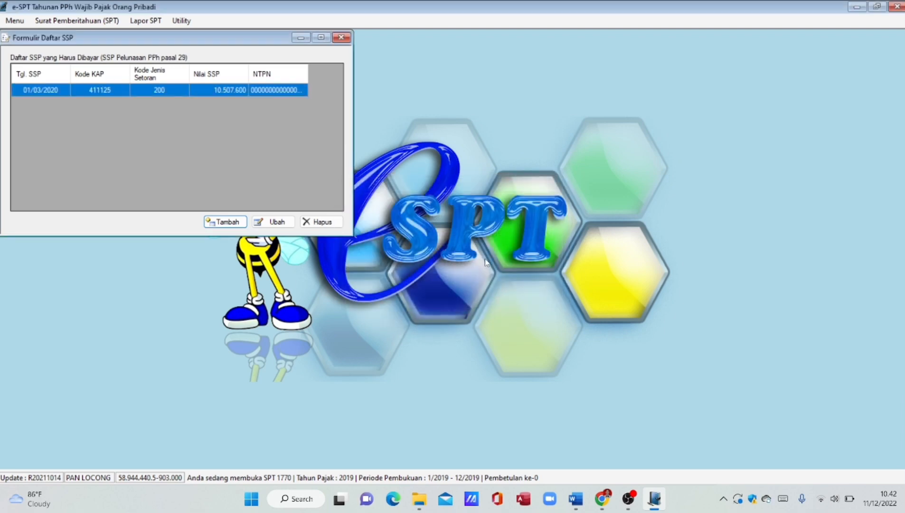
{"action": "left_click", "coordinate": [340, 38]}
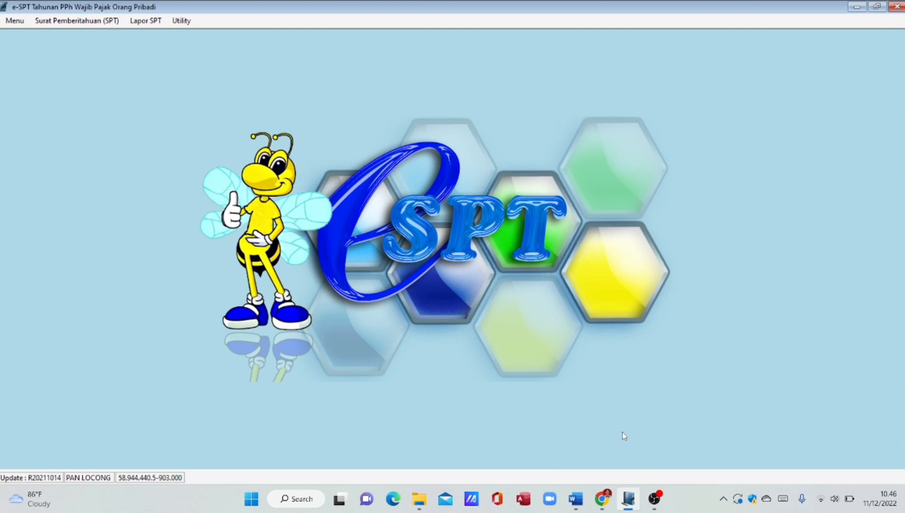
- Preview the printable 2019 1770 Induk return from Menu Cetakan, then close the preview
{"action": "left_click", "coordinate": [150, 21]}
{"action": "left_click", "coordinate": [153, 47]}
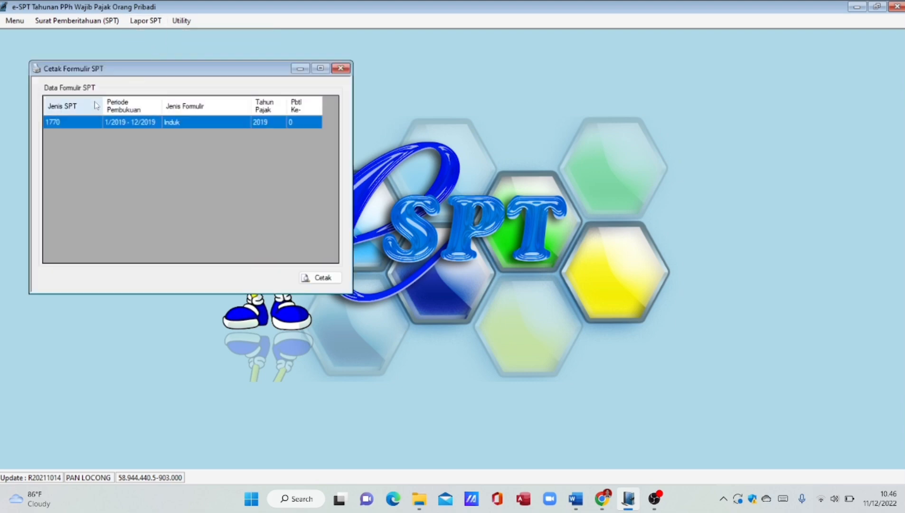
{"action": "left_click", "coordinate": [75, 124]}
{"action": "left_click", "coordinate": [121, 124]}
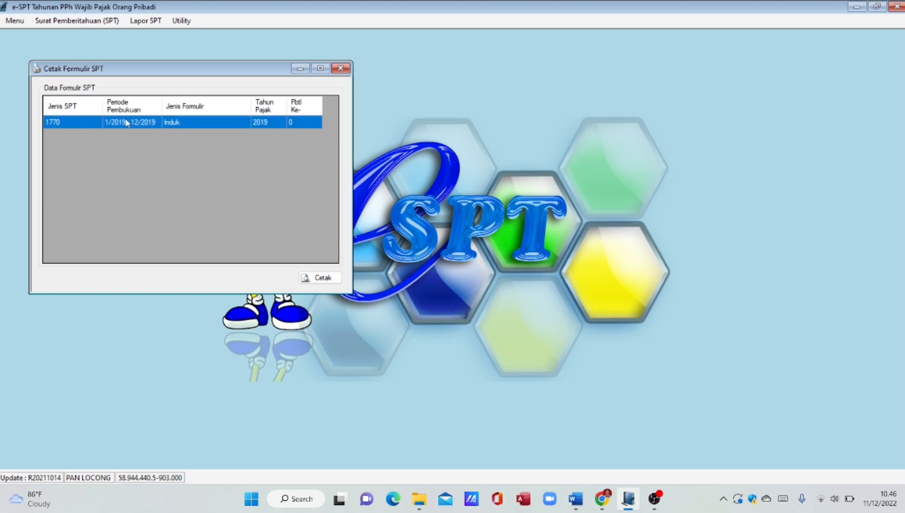
{"action": "left_click", "coordinate": [323, 277]}
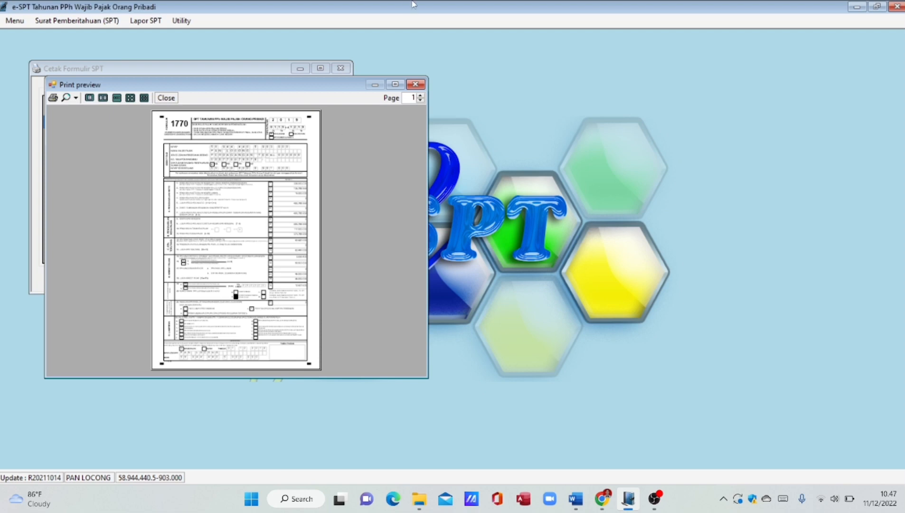
{"action": "left_click", "coordinate": [418, 86]}
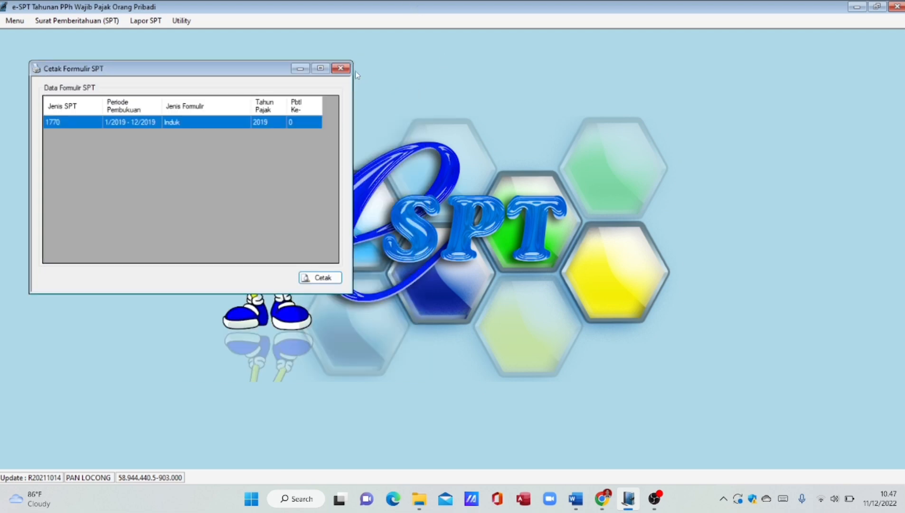
{"action": "left_click", "coordinate": [341, 69]}
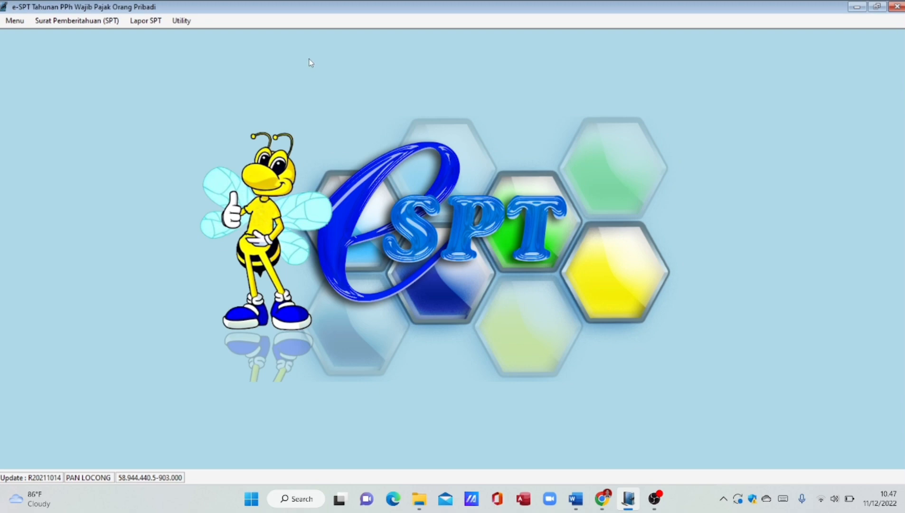
- Create the 2019 1770 CSV report for KPP in the Documents PPh folder
{"action": "left_click", "coordinate": [146, 20]}
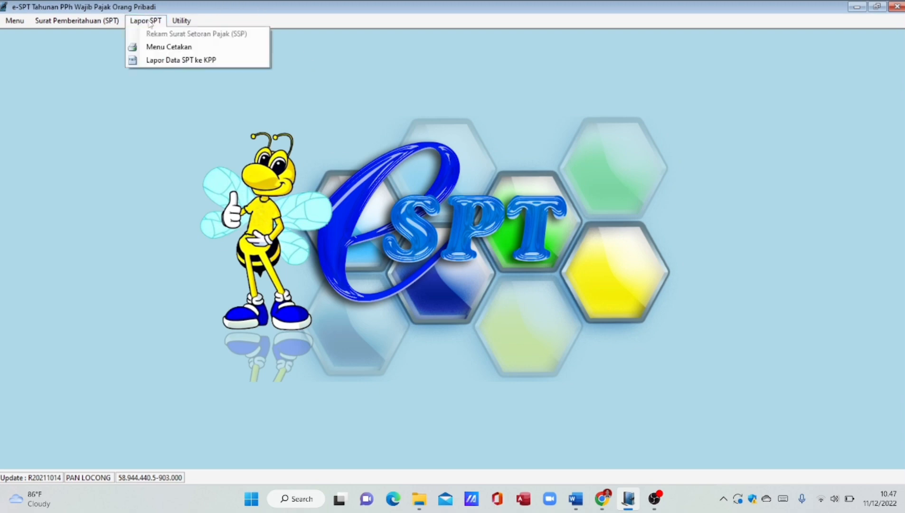
{"action": "left_click", "coordinate": [157, 60]}
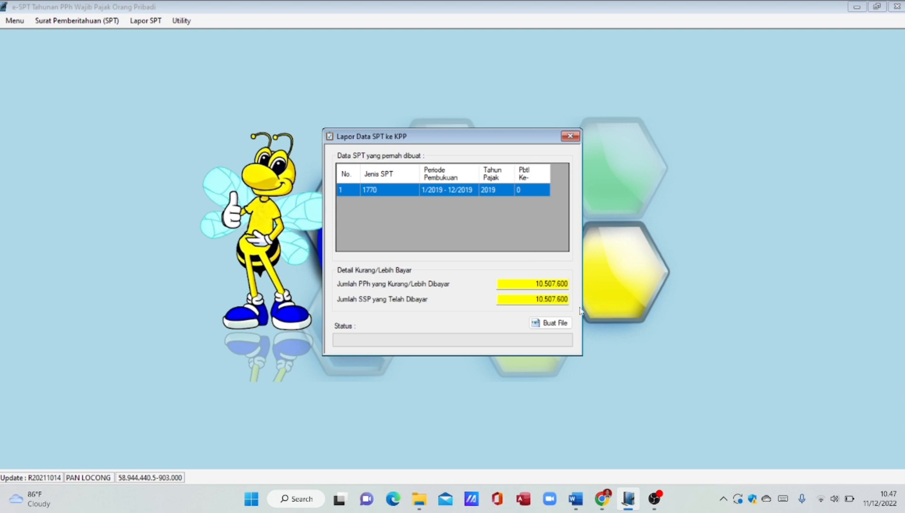
{"action": "left_click", "coordinate": [558, 324]}
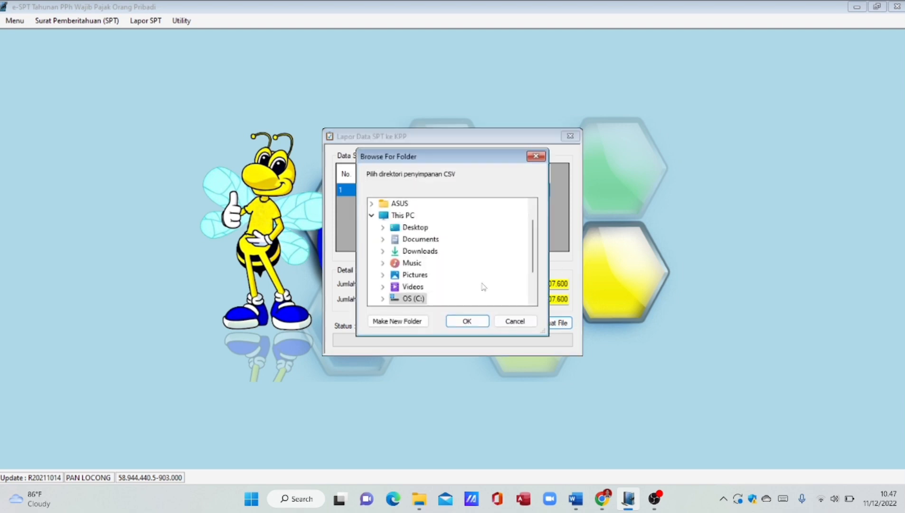
{"action": "double_click", "coordinate": [433, 239]}
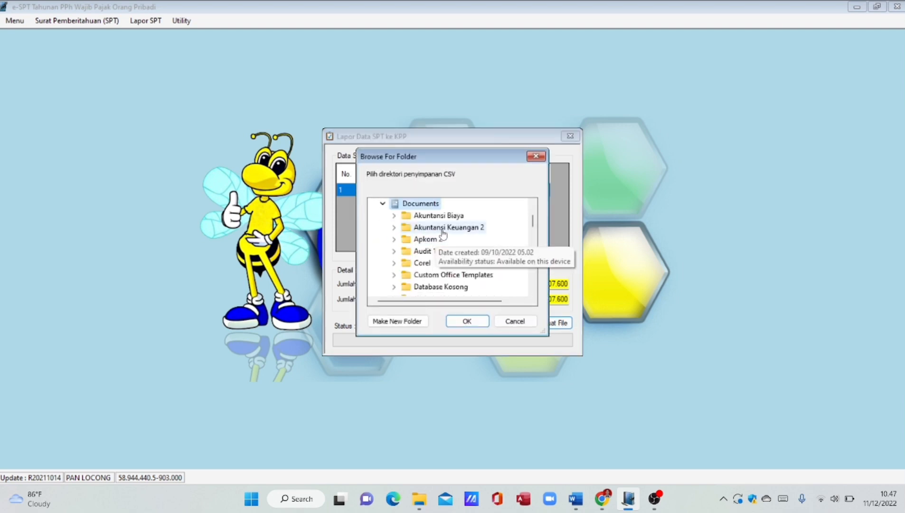
{"action": "scroll", "coordinate": [442, 271], "scroll_direction": "down", "scroll_amount": 6}
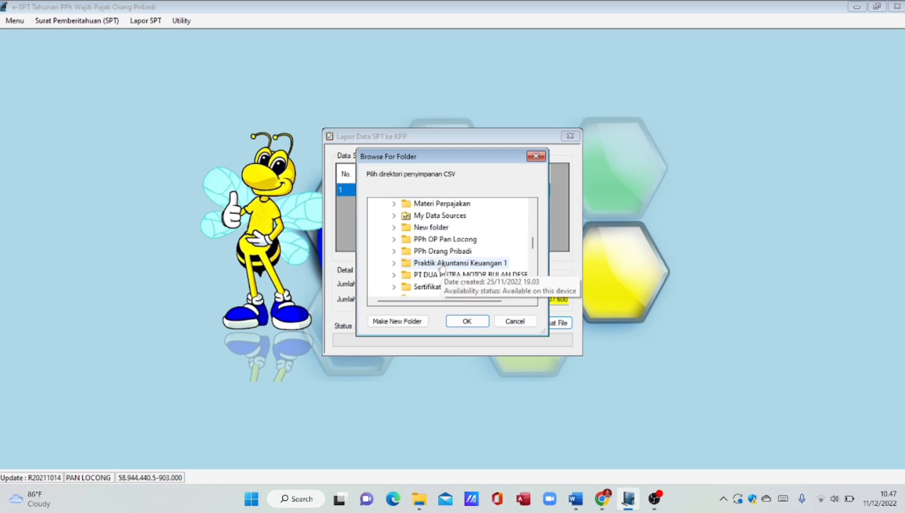
{"action": "left_click", "coordinate": [440, 240]}
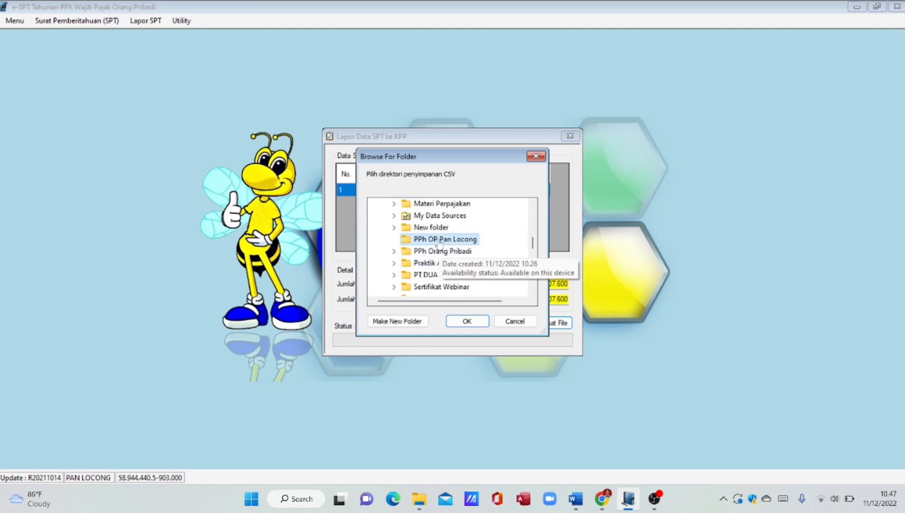
{"action": "left_click", "coordinate": [470, 323]}
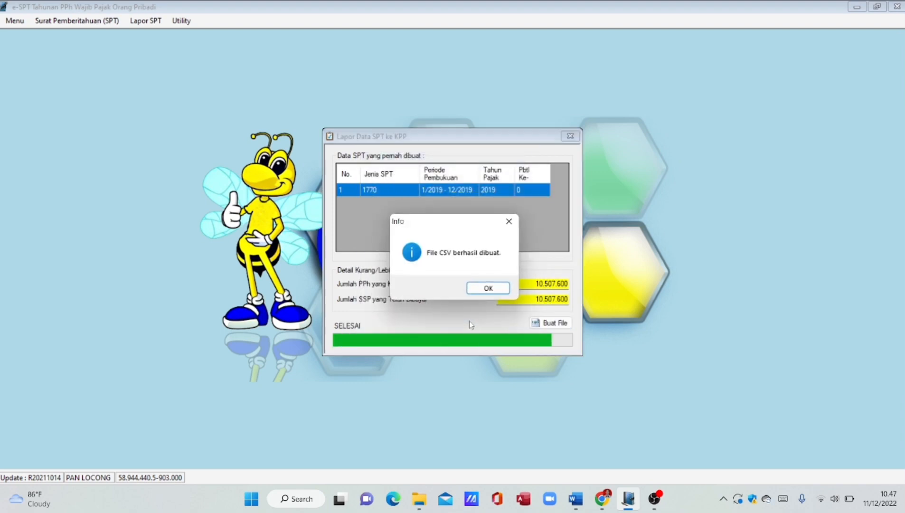
{"action": "left_click", "coordinate": [494, 290]}
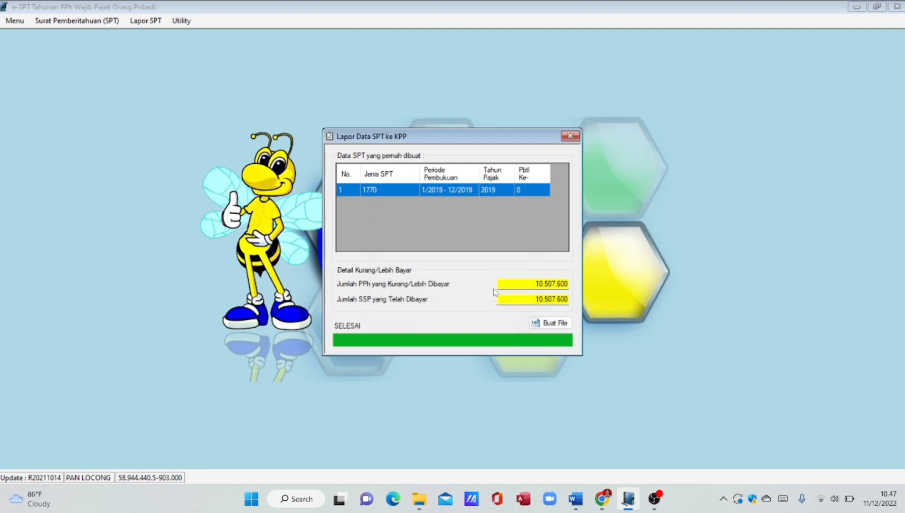
{"action": "left_click", "coordinate": [571, 136]}
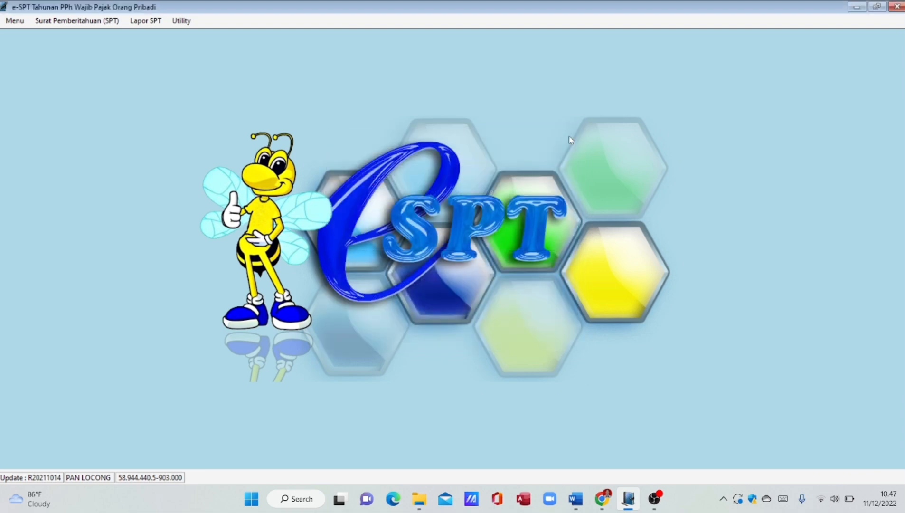